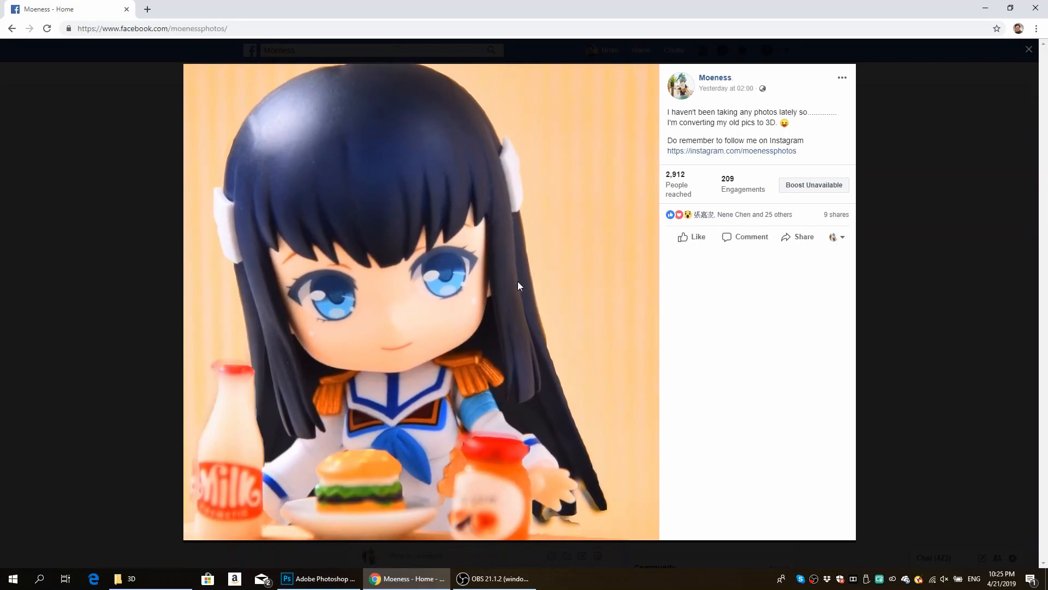
- Close the enlarged 3D photo and start a new post on the Moeness page
left_click(131, 271)
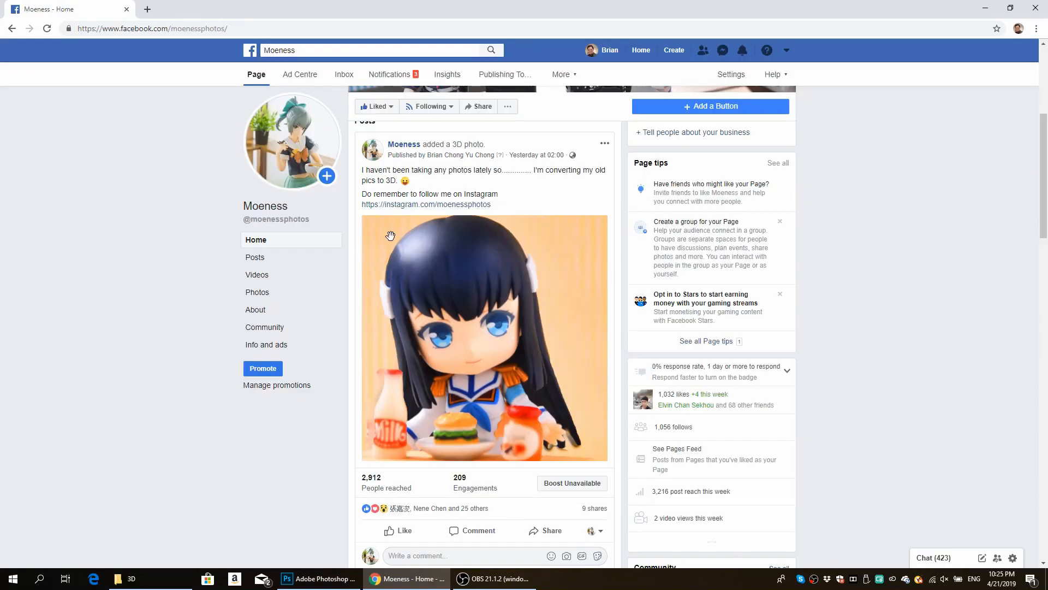
scroll(469, 273, "up", 3)
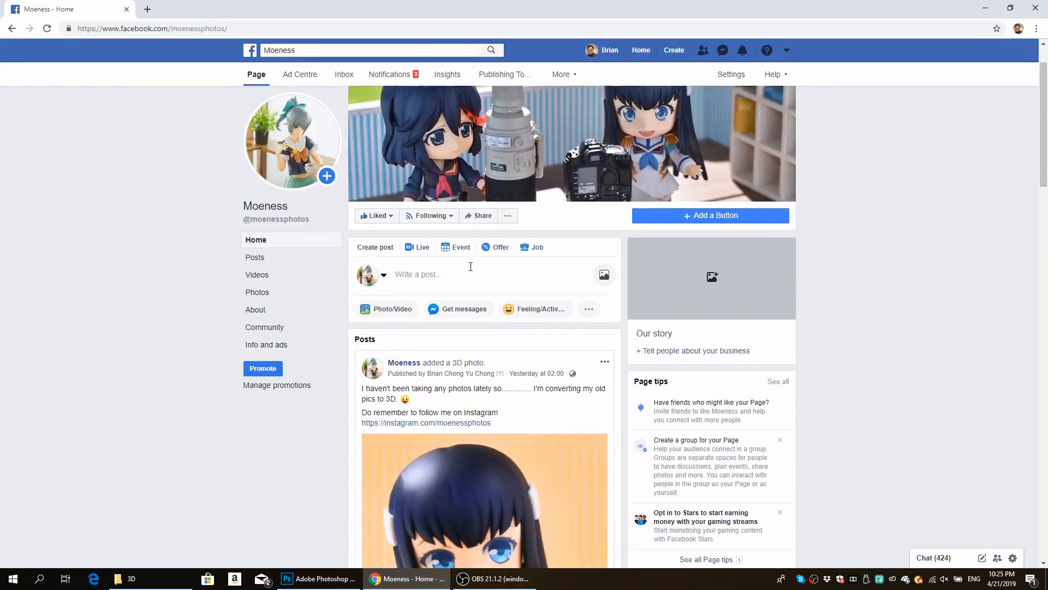
left_click(468, 273)
- Switch to the 3D folder in File Explorer, show its files as extra large icons and maximize the window
left_click(152, 583)
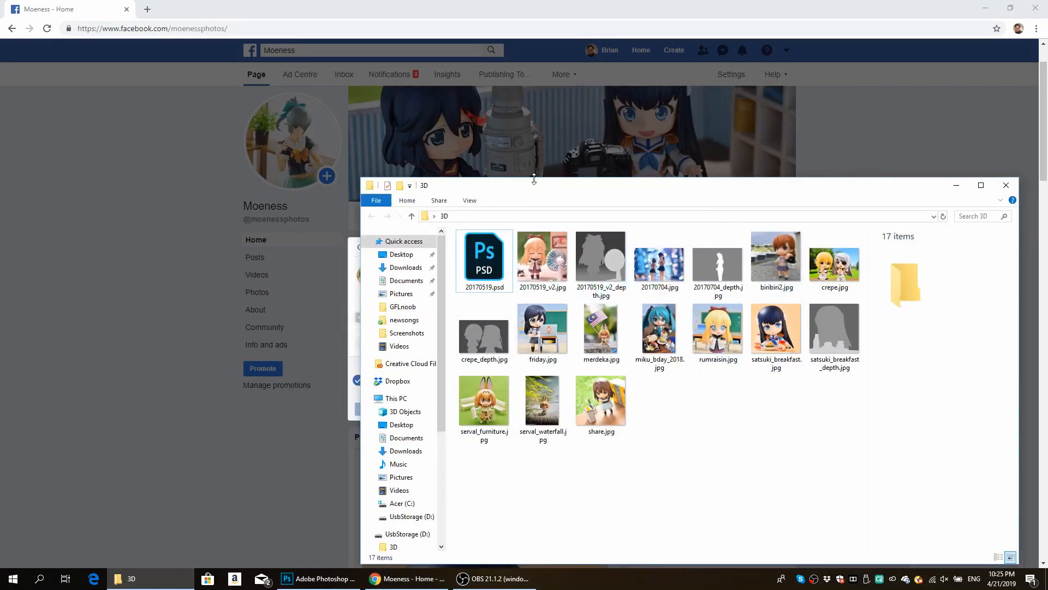
left_click(469, 200)
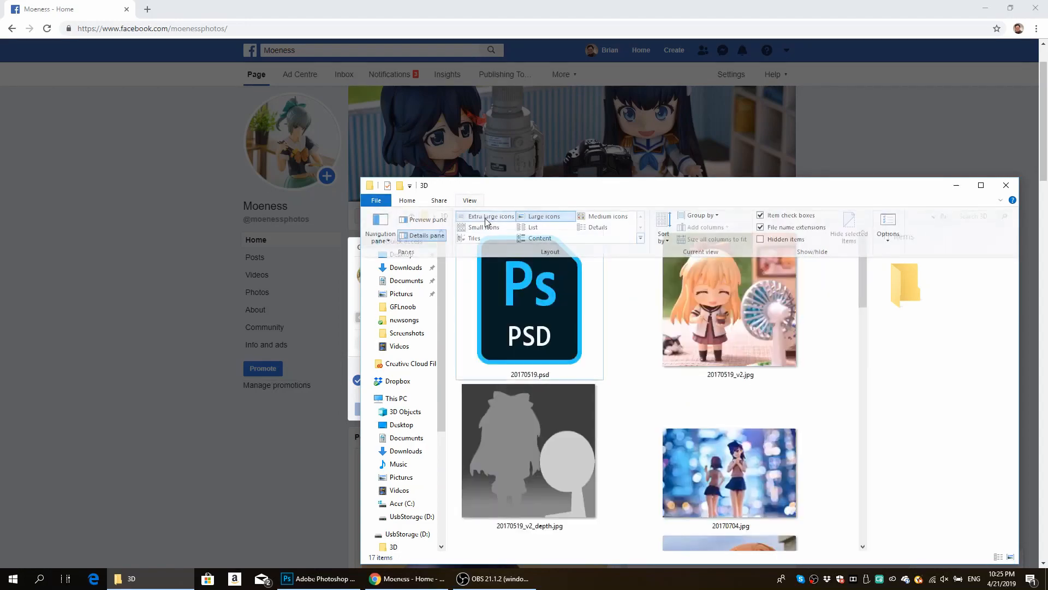
left_click(485, 217)
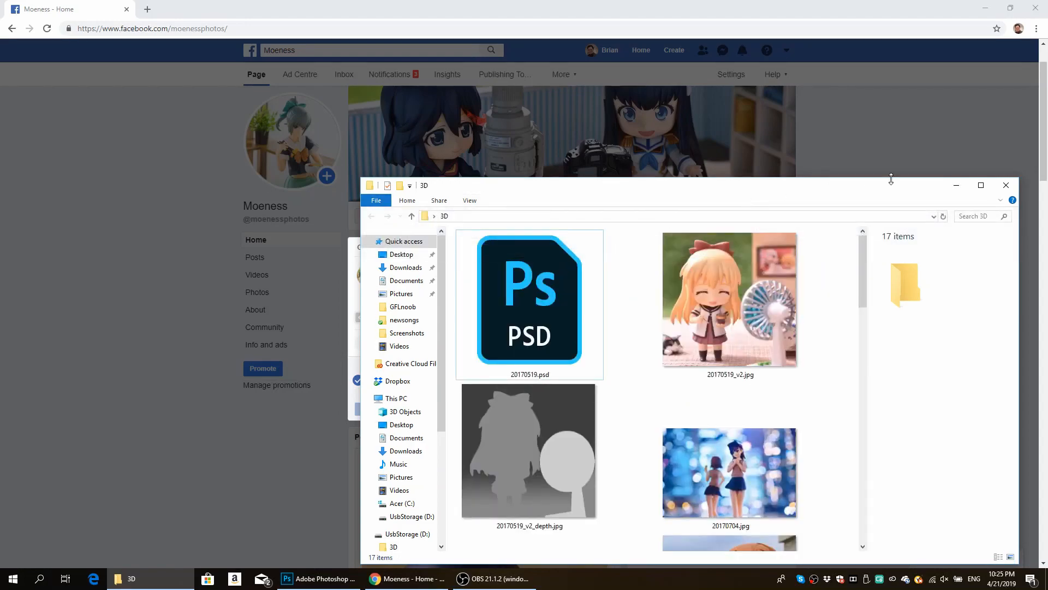
left_click(981, 185)
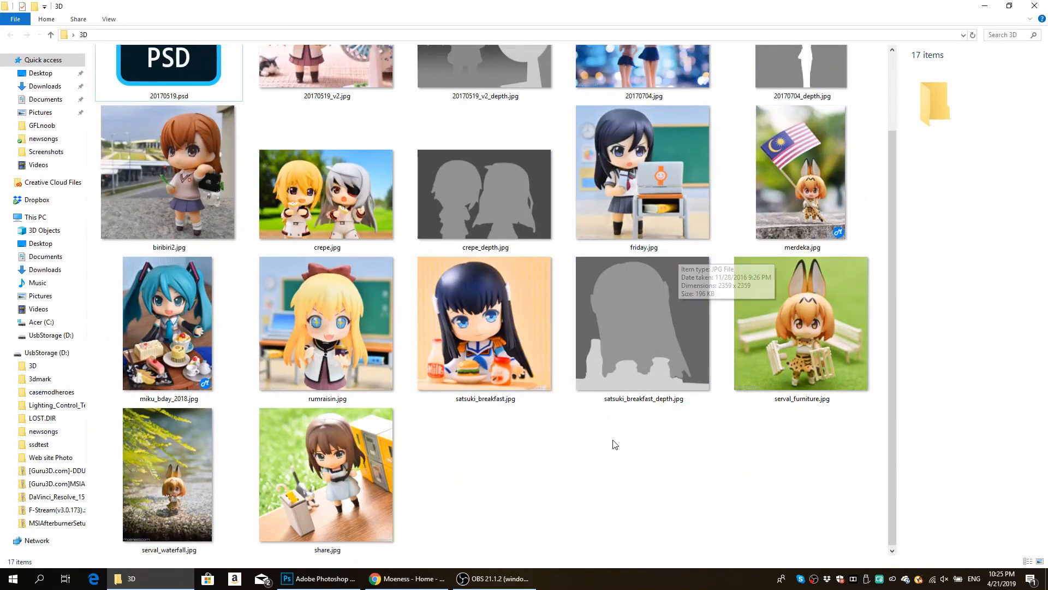
- Compare satsuki_breakfast.jpg with its depth map, viewing satsuki_breakfast_depth.jpg at a larger size
left_click(484, 342)
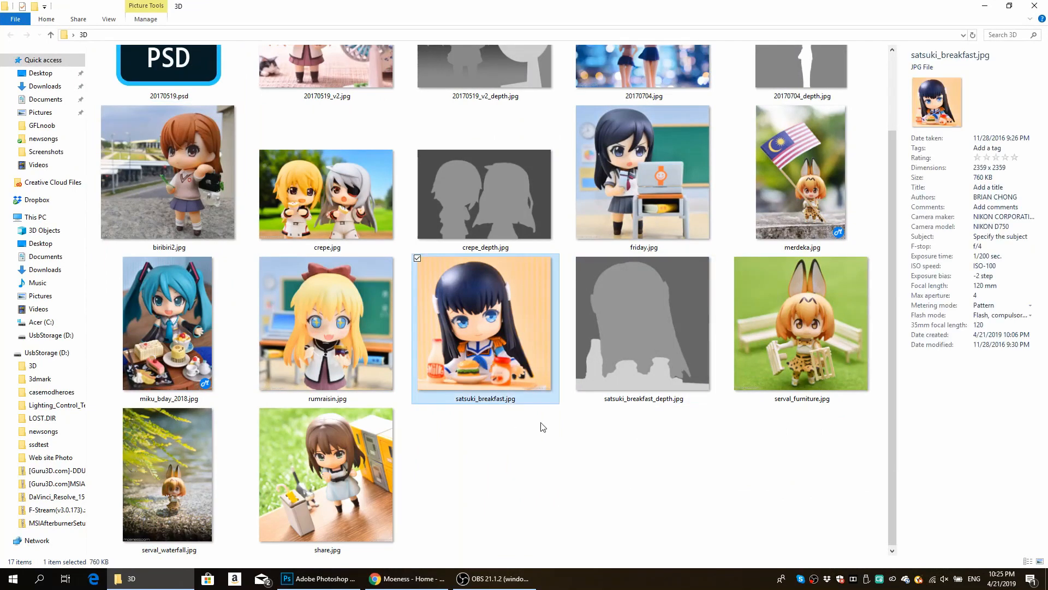
left_click(645, 368)
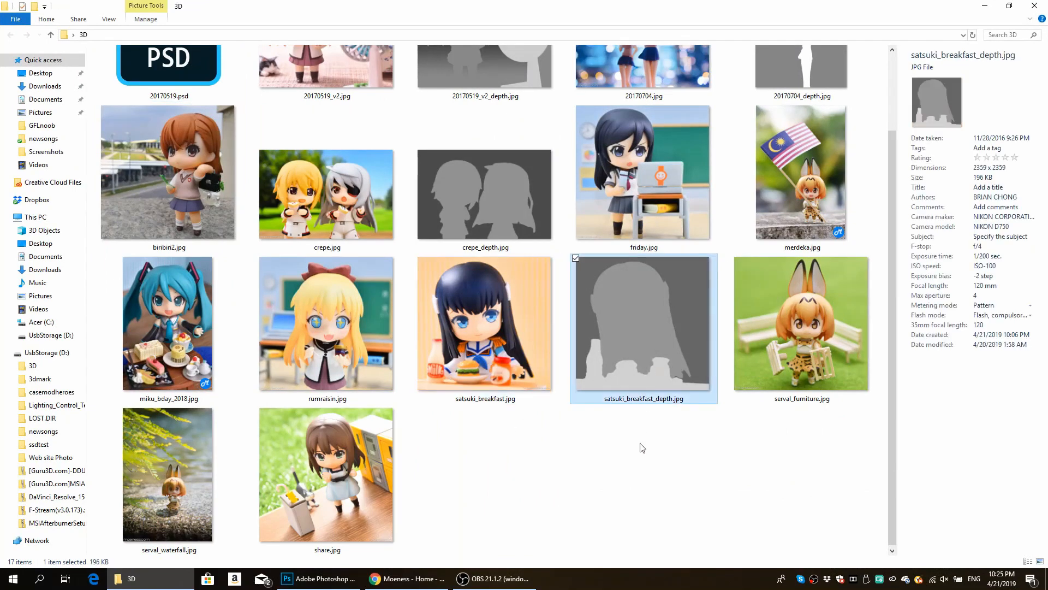
double_click(643, 368)
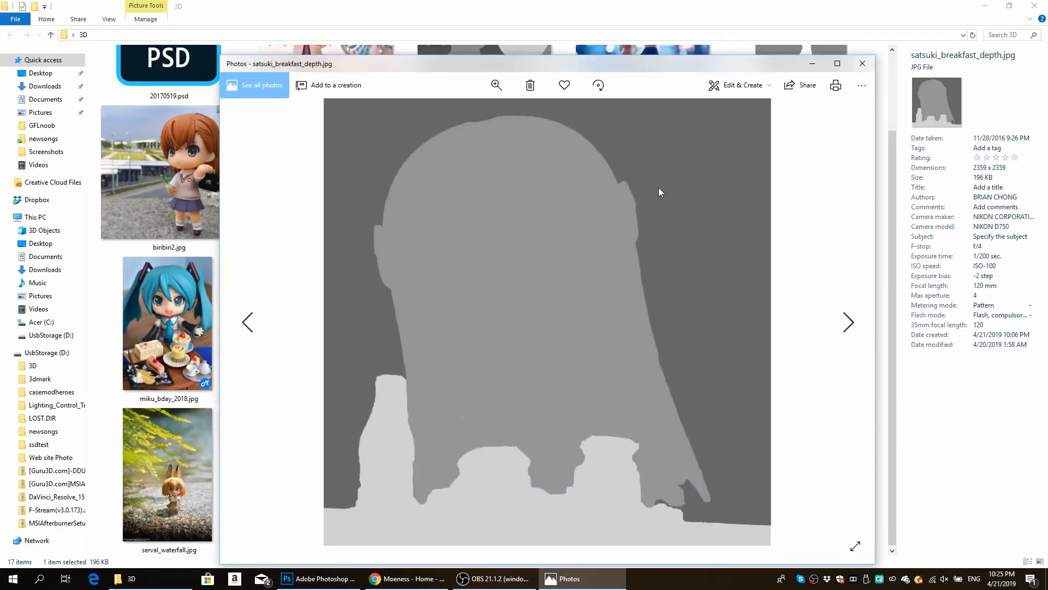
left_click(863, 64)
left_click(658, 437)
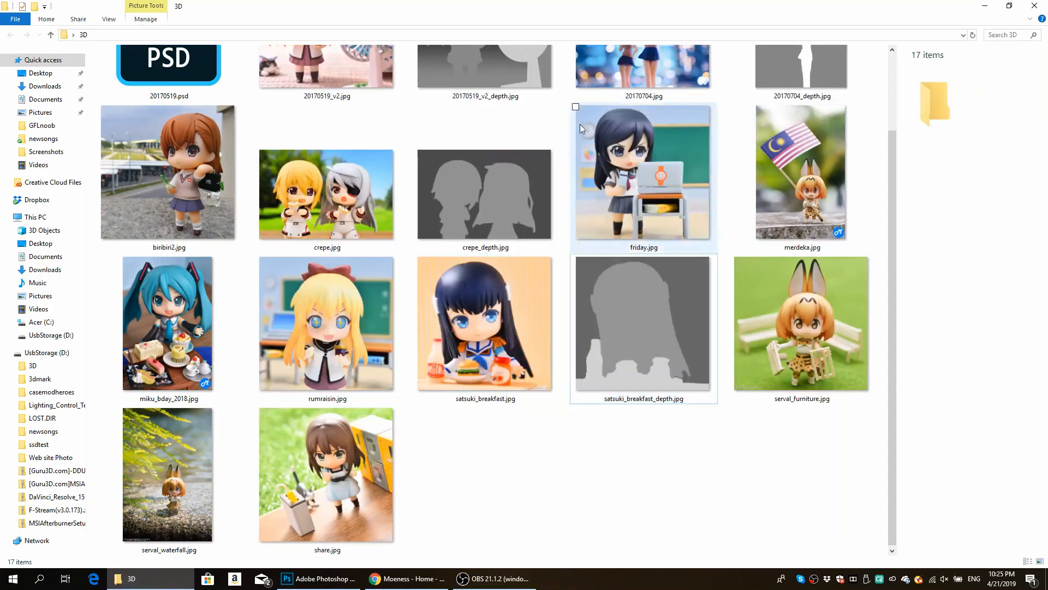
- Restore the 3D folder window to its smaller size and place it beside the new post
double_click(572, 7)
left_click_drag(633, 193, 789, 58)
scroll(842, 212, "down", 10)
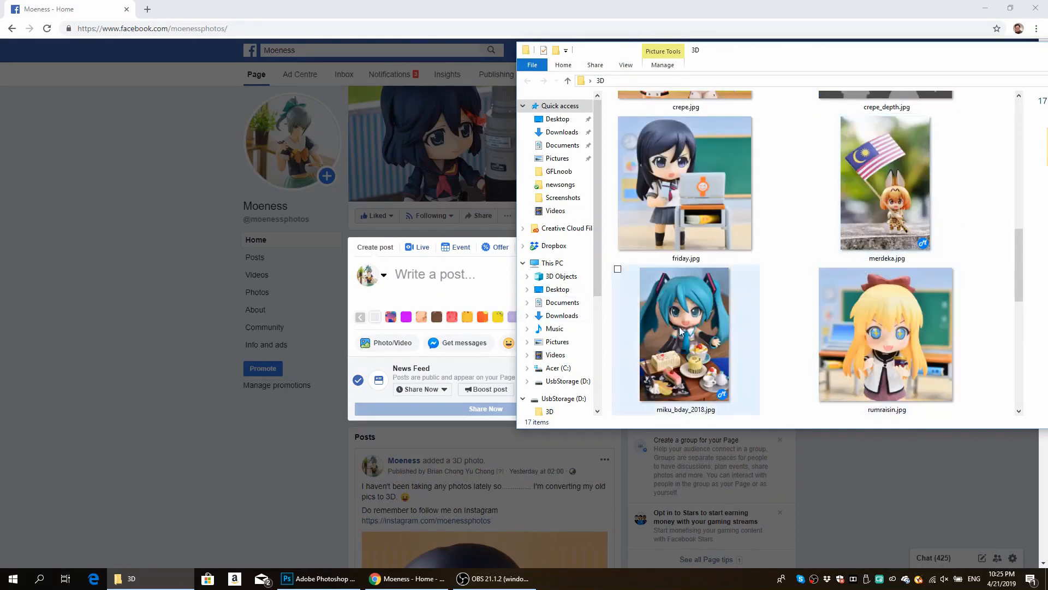
- Preview satsuki_breakfast.jpg together with satsuki_breakfast_depth.jpg as a 3D photo in the new post, and remove it from the post
scroll(789, 333, "down", 5)
left_click(828, 214)
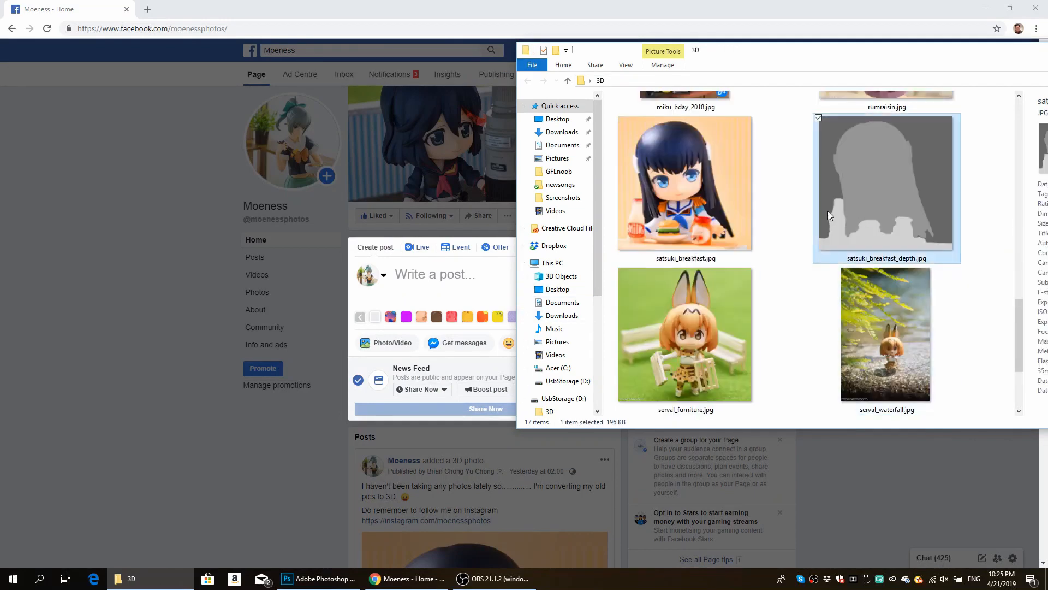
left_click(716, 195, "ctrl")
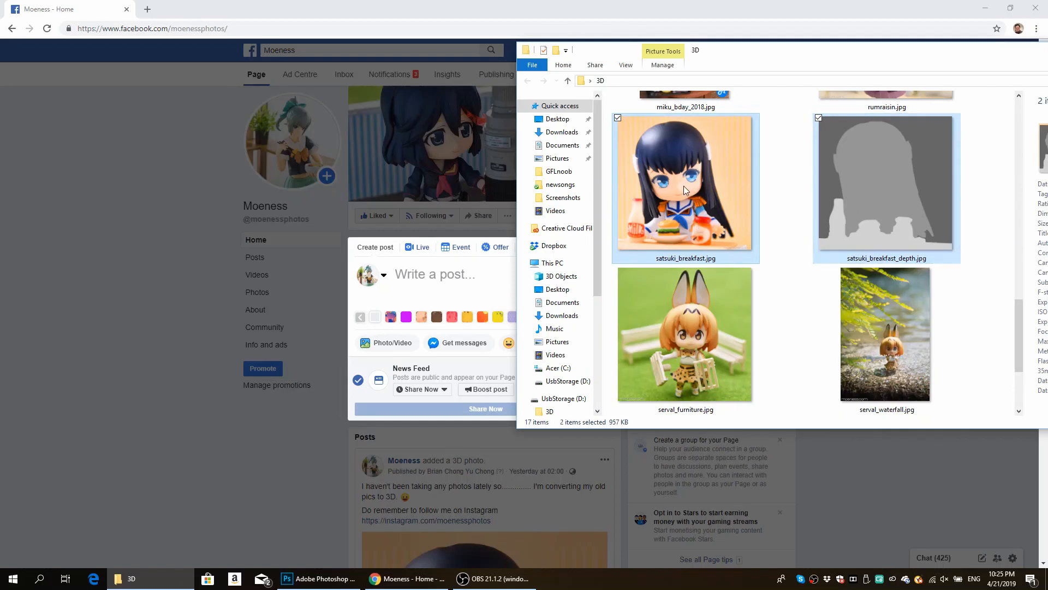
left_click_drag(683, 185, 458, 293)
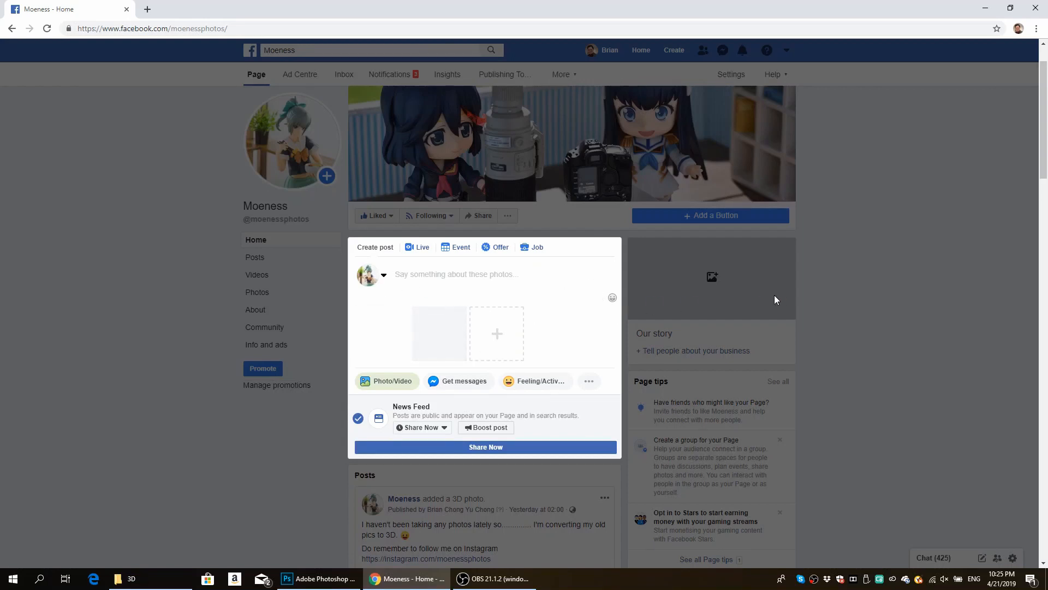
scroll(774, 295, "down", 2)
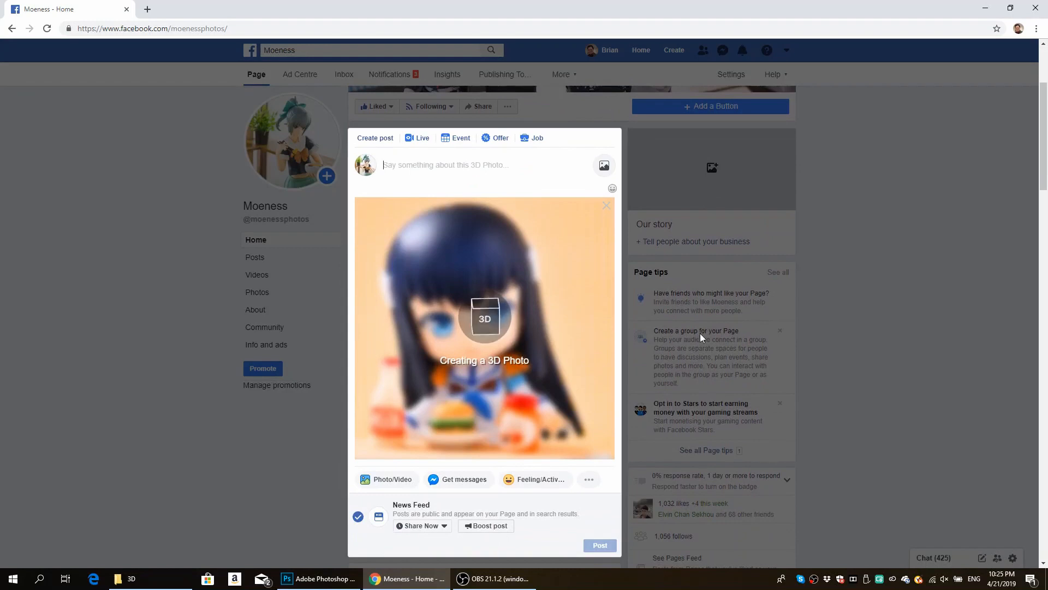
scroll(732, 342, "down", 1)
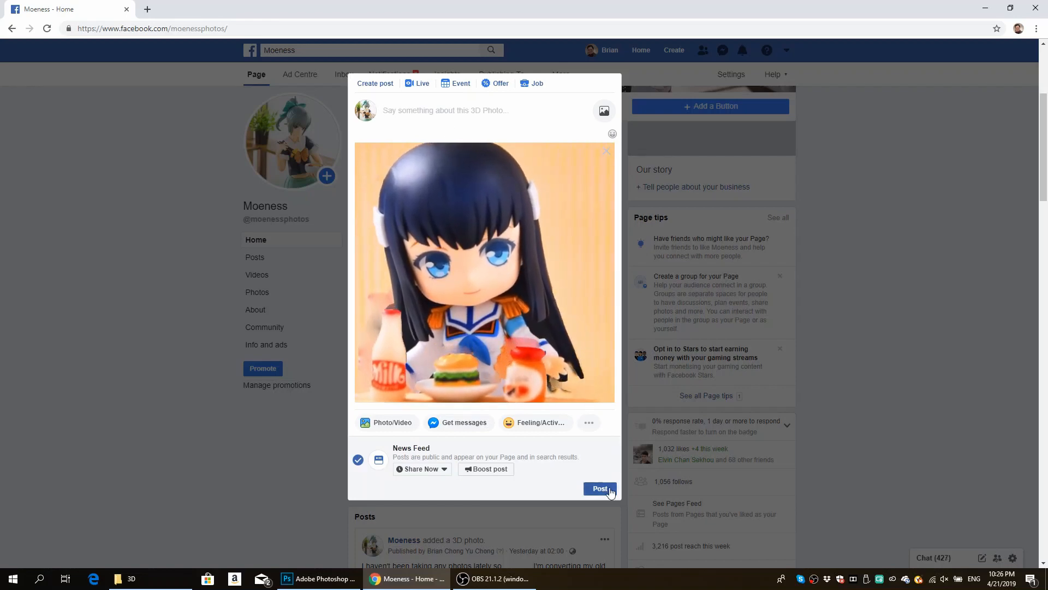
left_click(606, 152)
- Examine the depth maps crepe_depth.jpg and 20170519_v2_depth.jpg from the 3D folder at a larger size
left_click(158, 578)
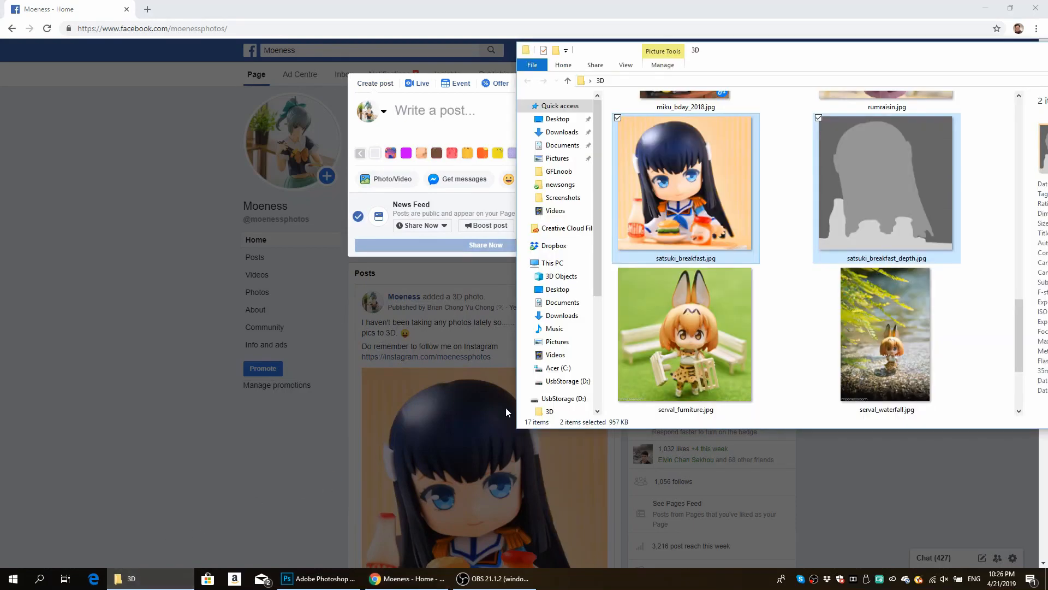
scroll(764, 352, "down", 1)
scroll(782, 355, "up", 3)
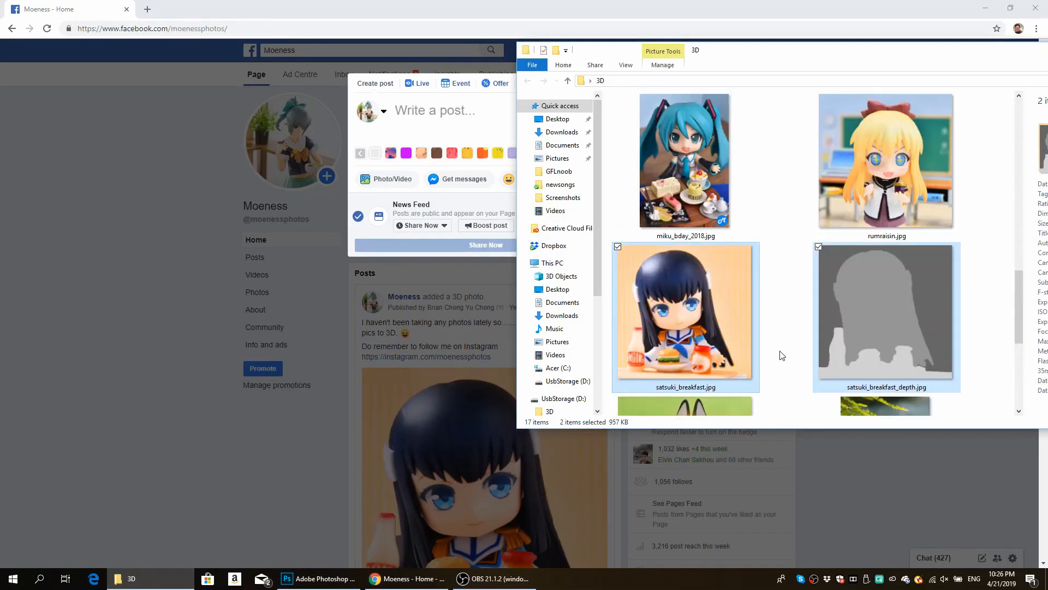
scroll(782, 355, "up", 2)
left_click(856, 300)
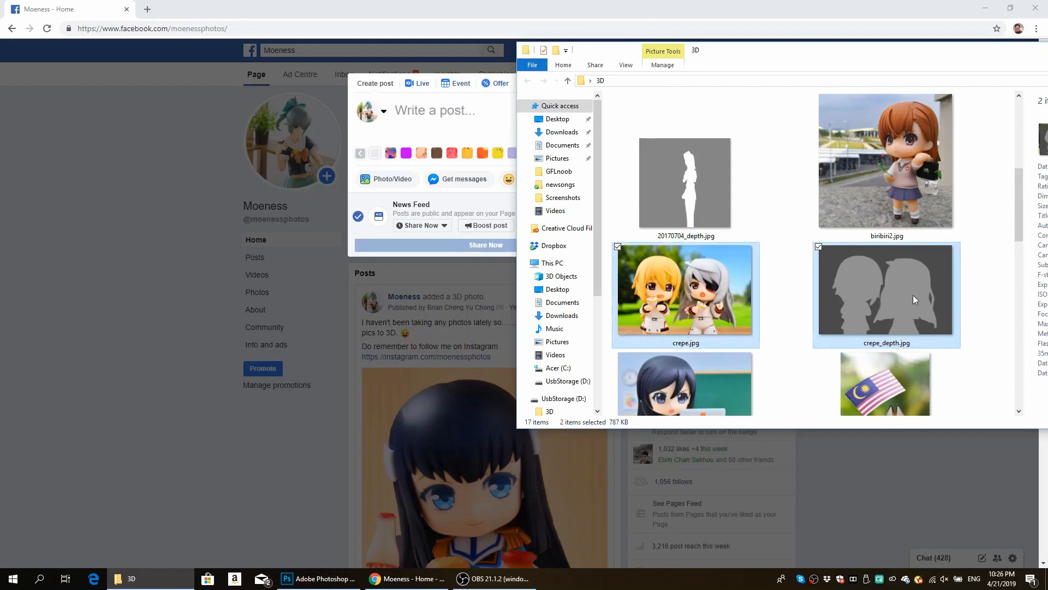
double_click(866, 290)
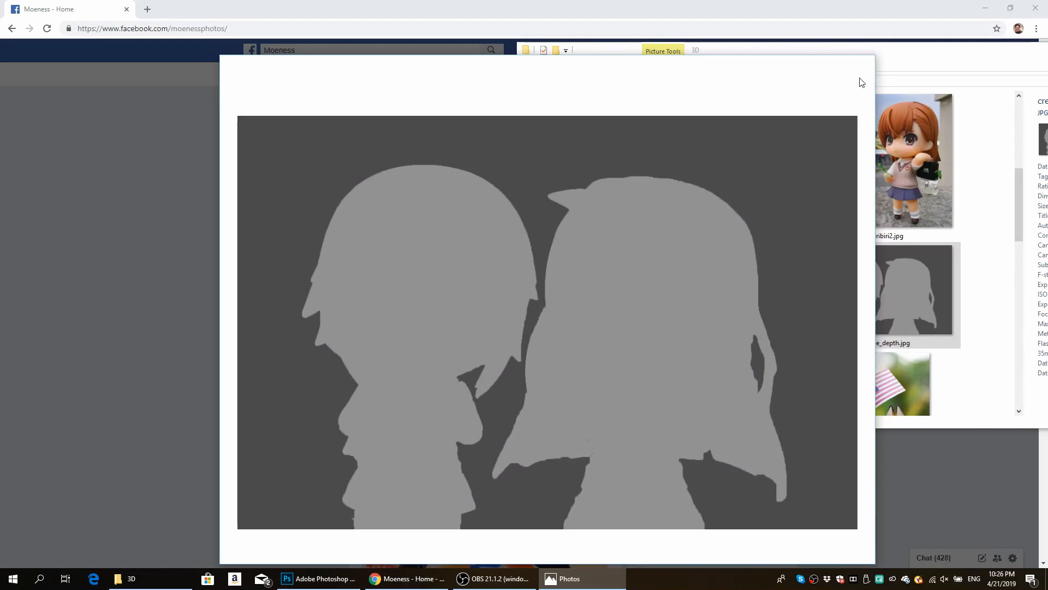
mouse_move(856, 85)
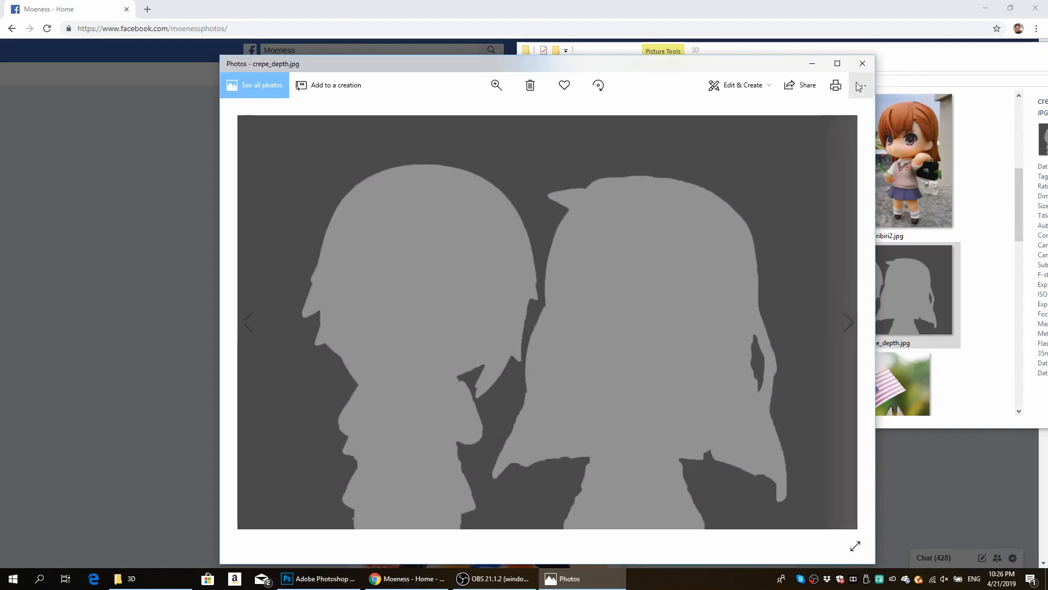
left_click(862, 63)
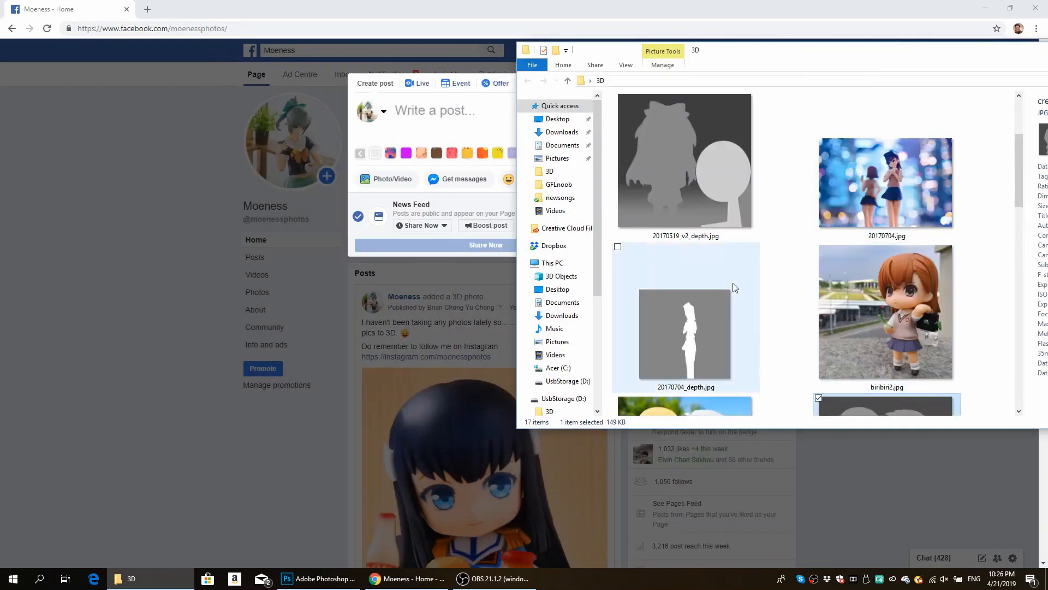
double_click(667, 212)
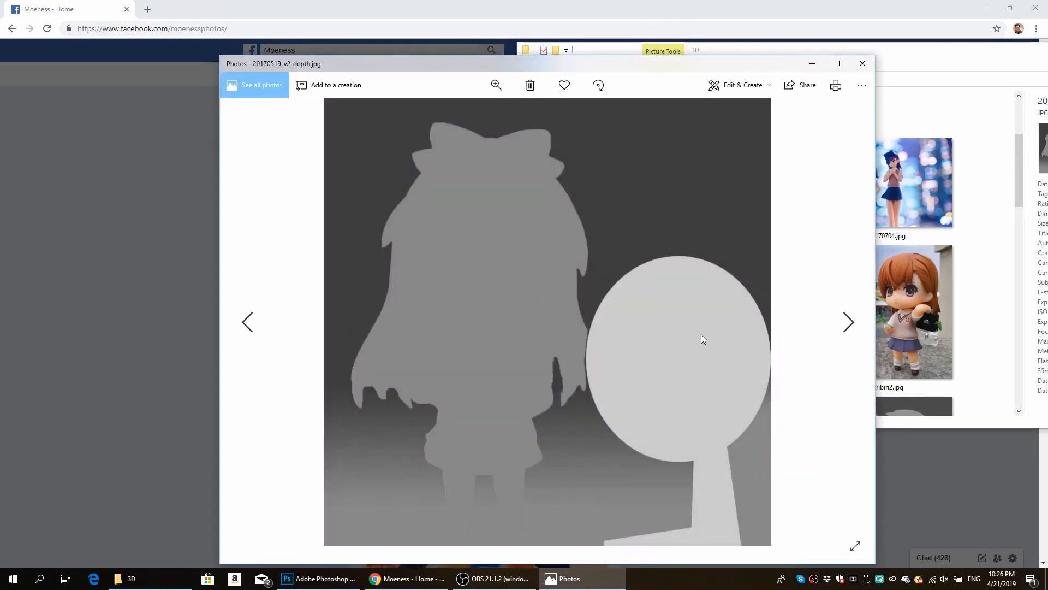
left_click(862, 63)
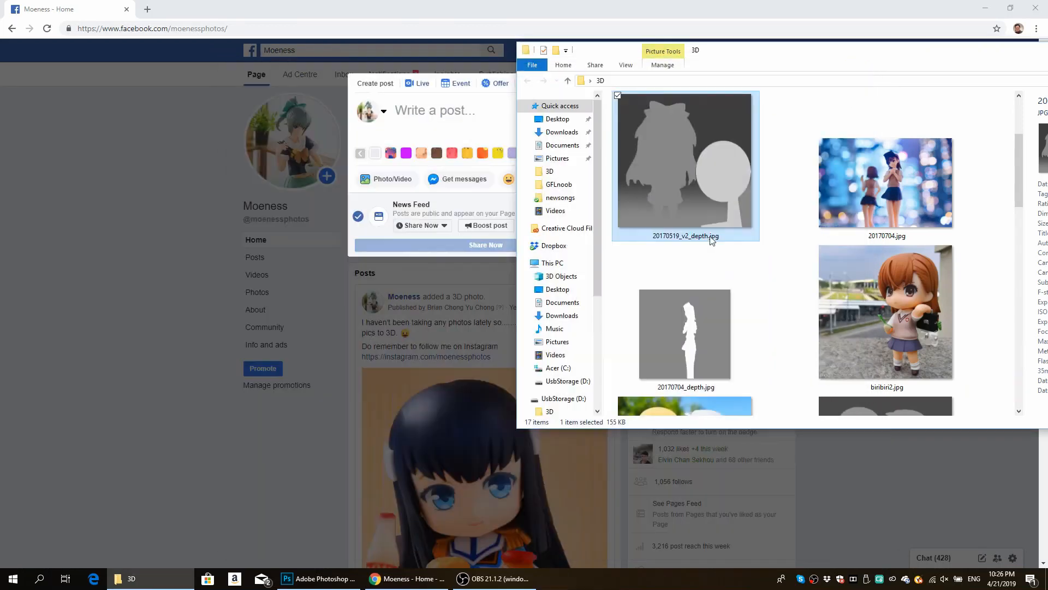
- Preview crepe.jpg together with crepe_depth.jpg as a 3D photo in the post, and remove it from the post
scroll(739, 273, "down", 4)
left_click(874, 222)
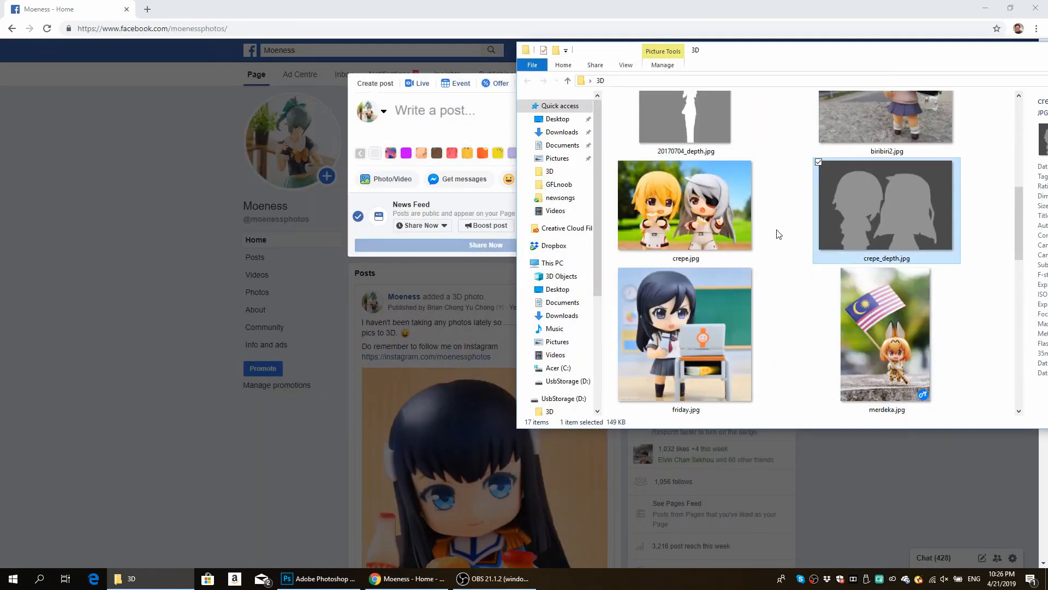
left_click(721, 200, "ctrl")
left_click_drag(722, 199, 531, 256)
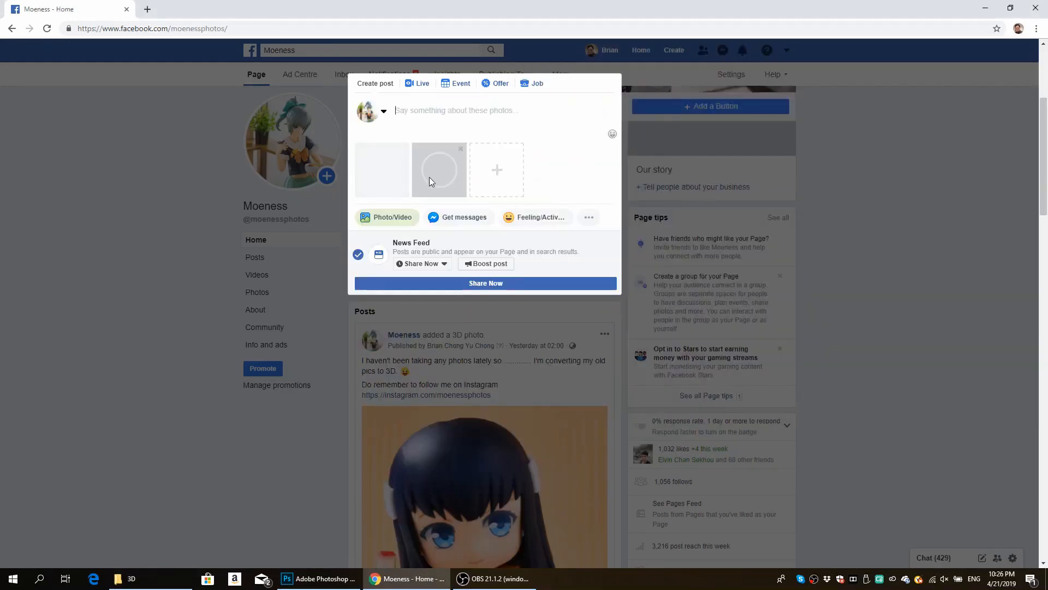
left_click(156, 577)
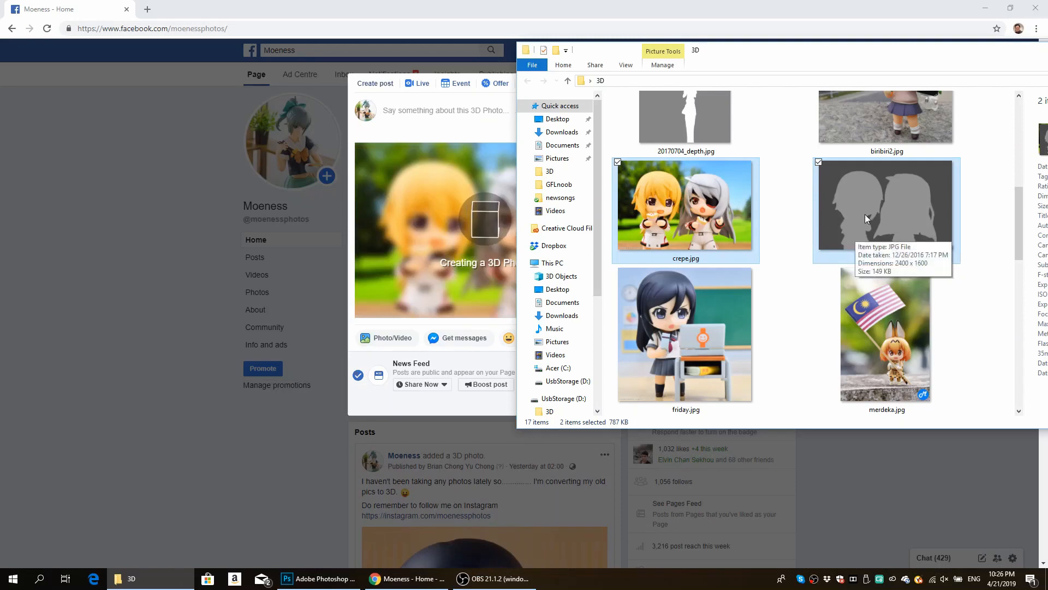
left_click(470, 117)
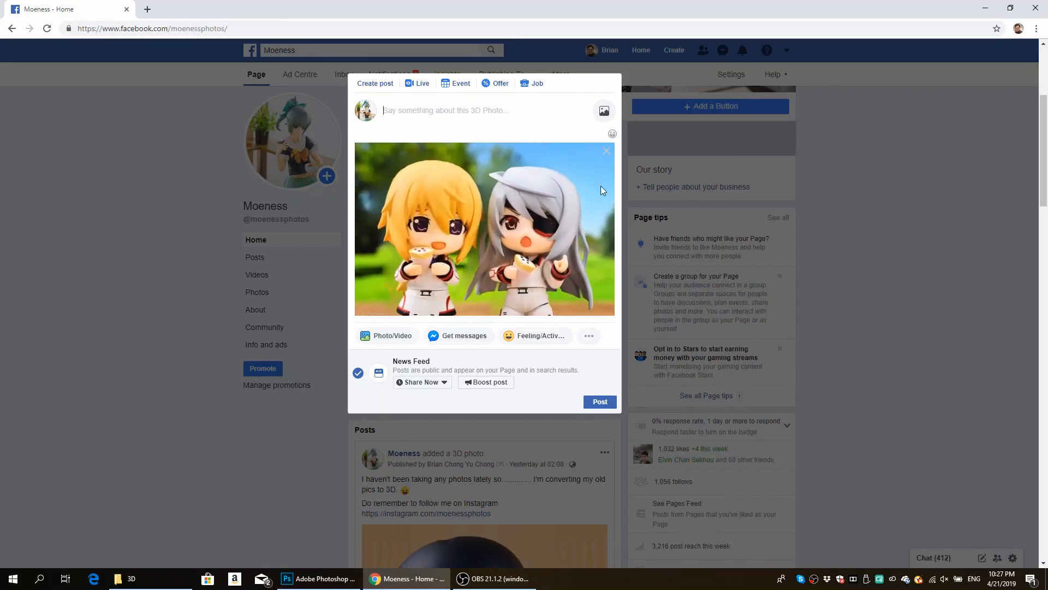
left_click(606, 151)
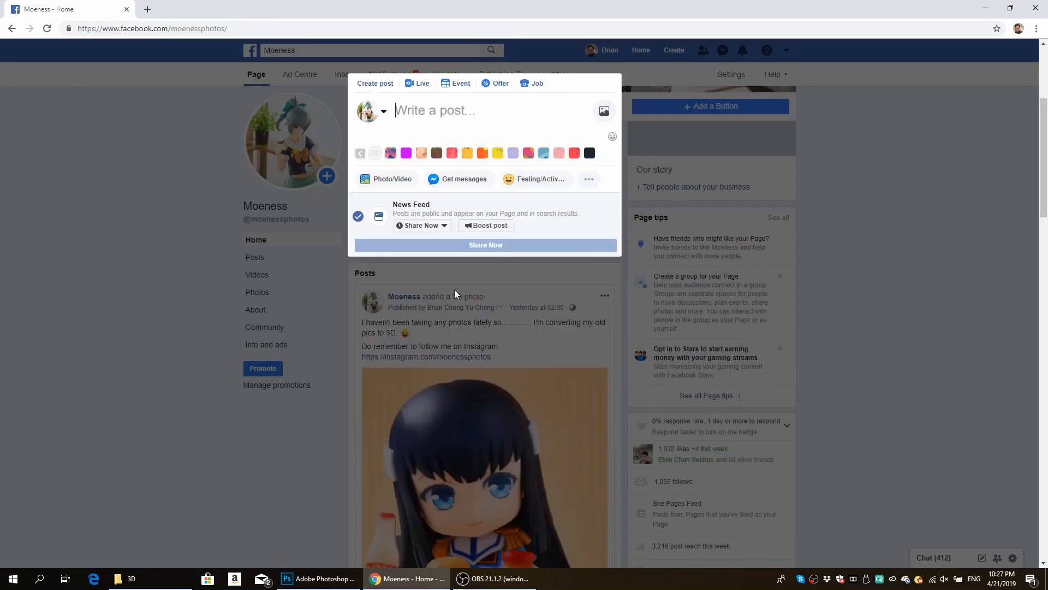
- View the original photo 20170519_v2.jpg from the 3D folder at a larger size
left_click(151, 573)
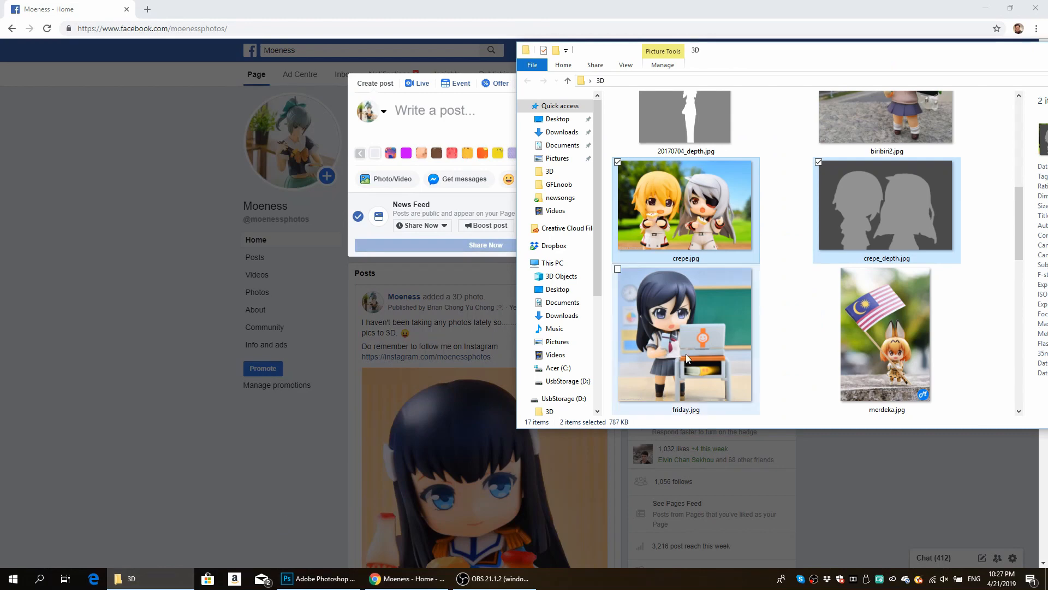
scroll(686, 354, "up", 5)
left_click(702, 220)
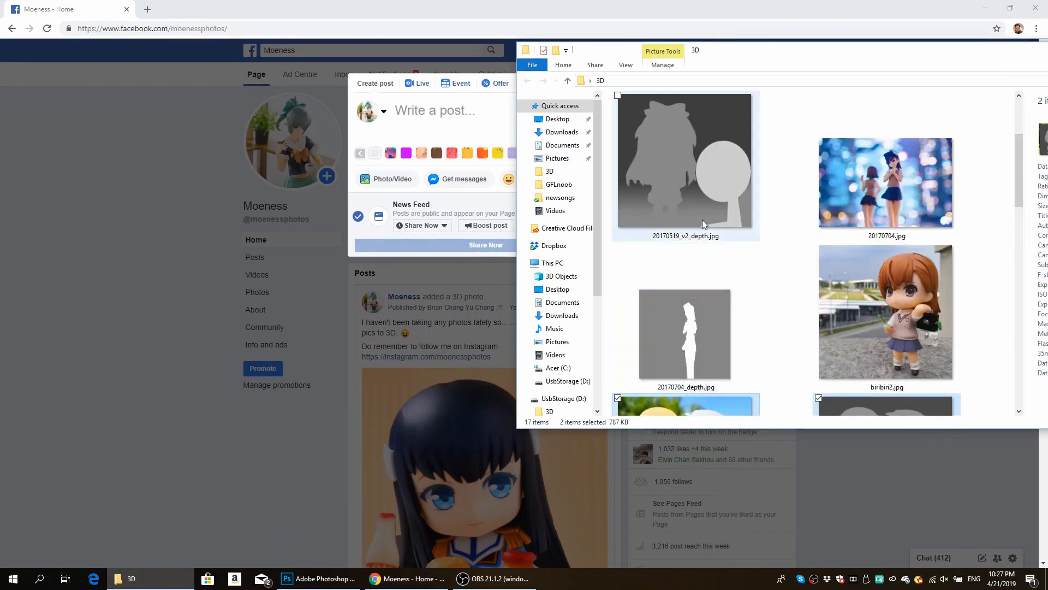
scroll(755, 279, "up", 2)
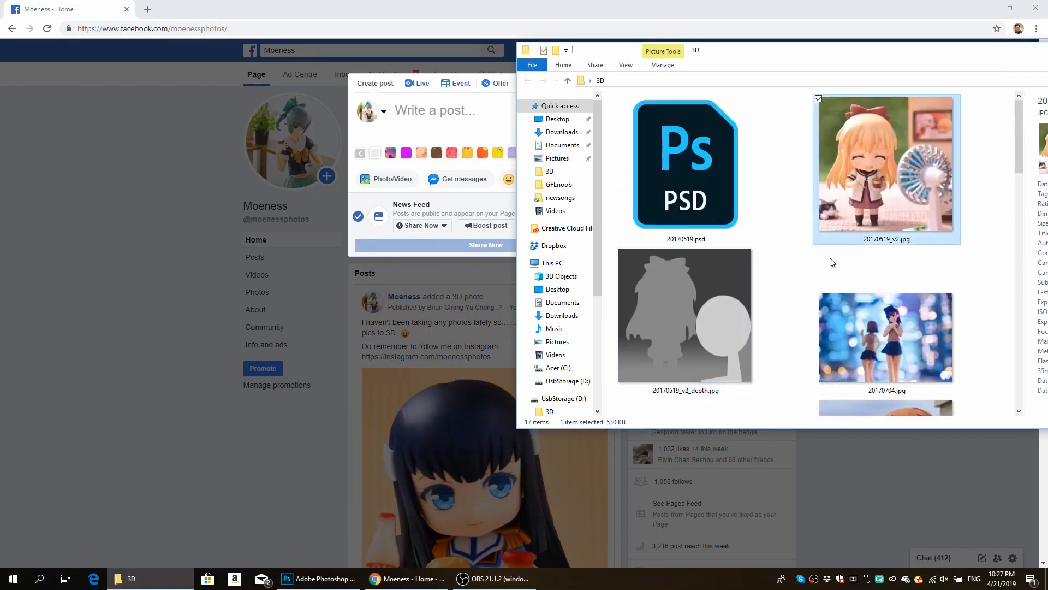
double_click(871, 213)
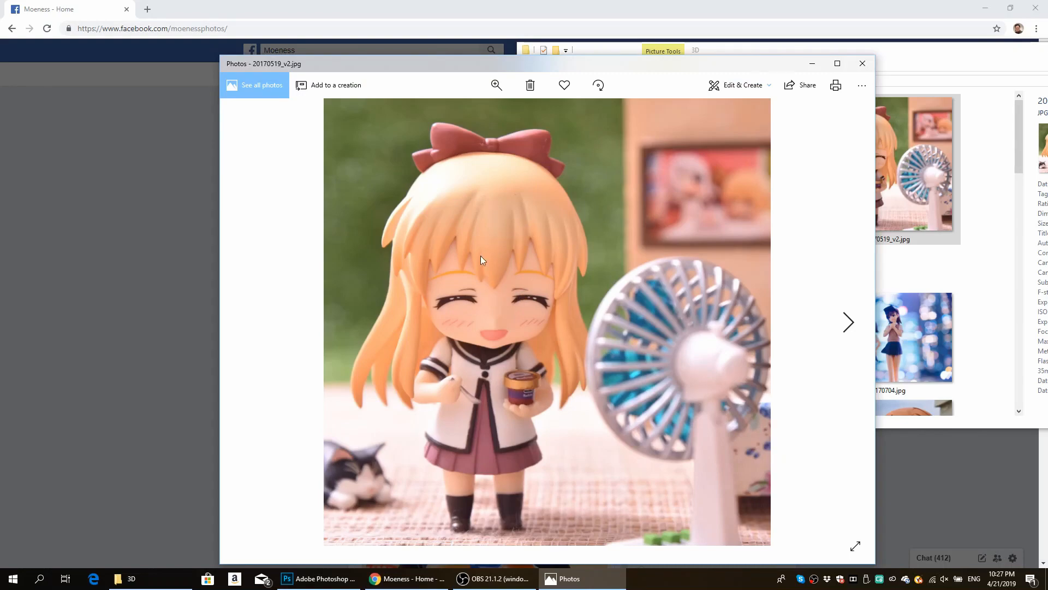
left_click(862, 63)
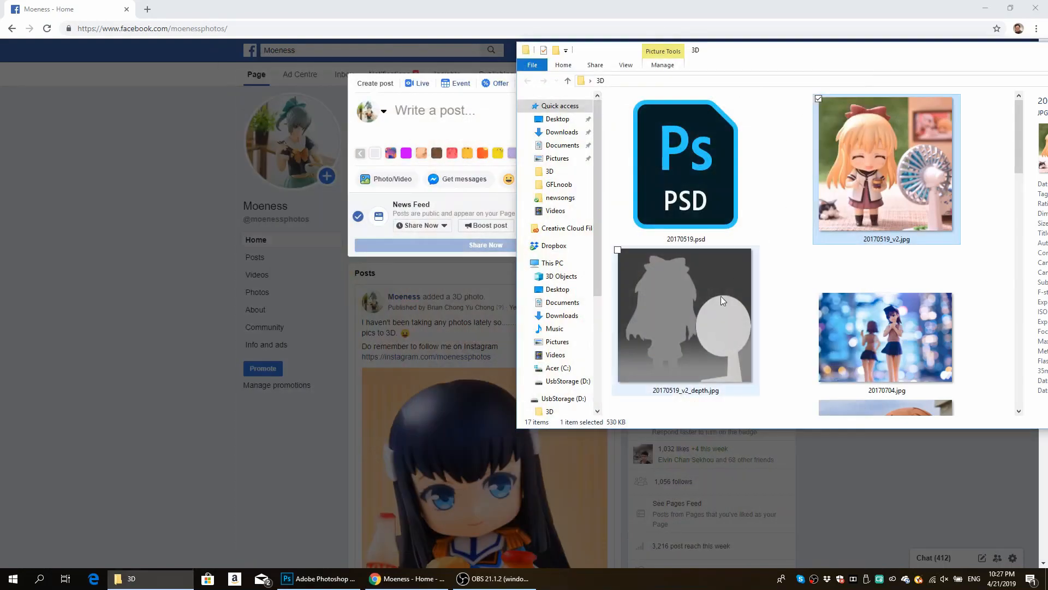
- View the depth map 20170519_v2_depth.jpg from the 3D folder at a larger size
left_click(700, 325)
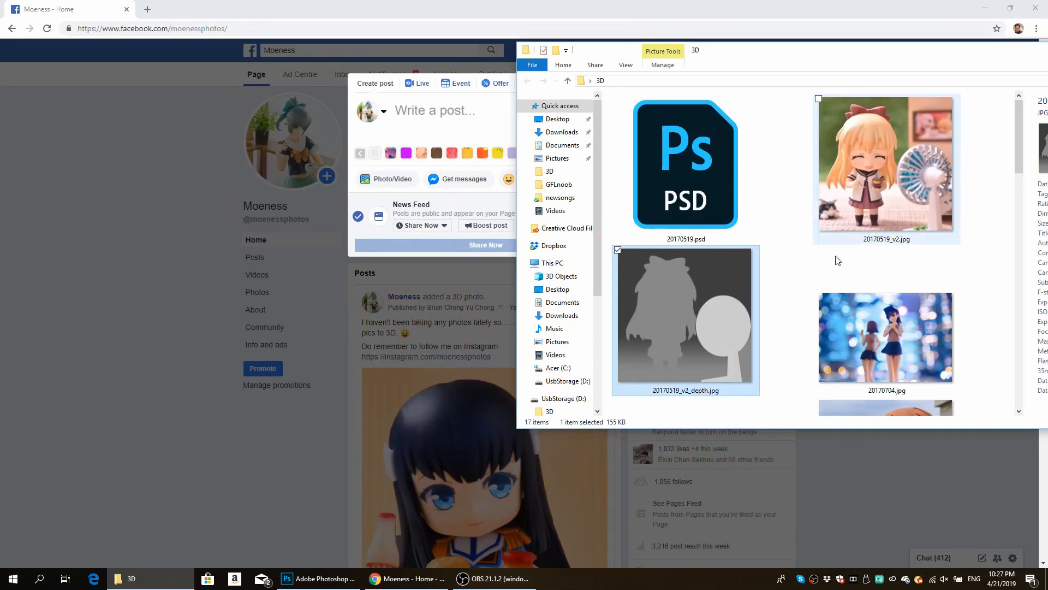
double_click(714, 323)
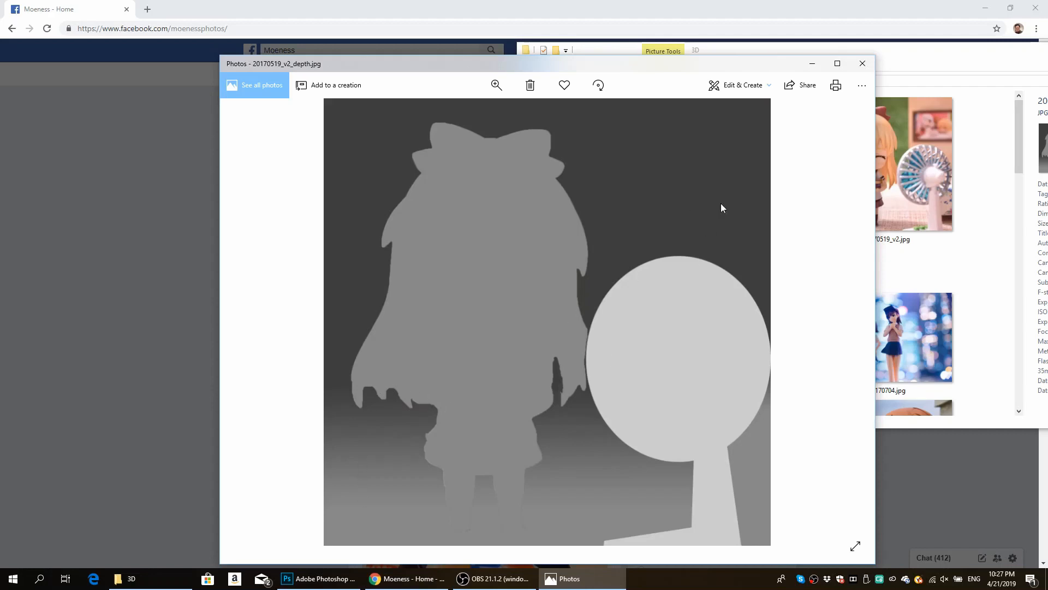
left_click(863, 63)
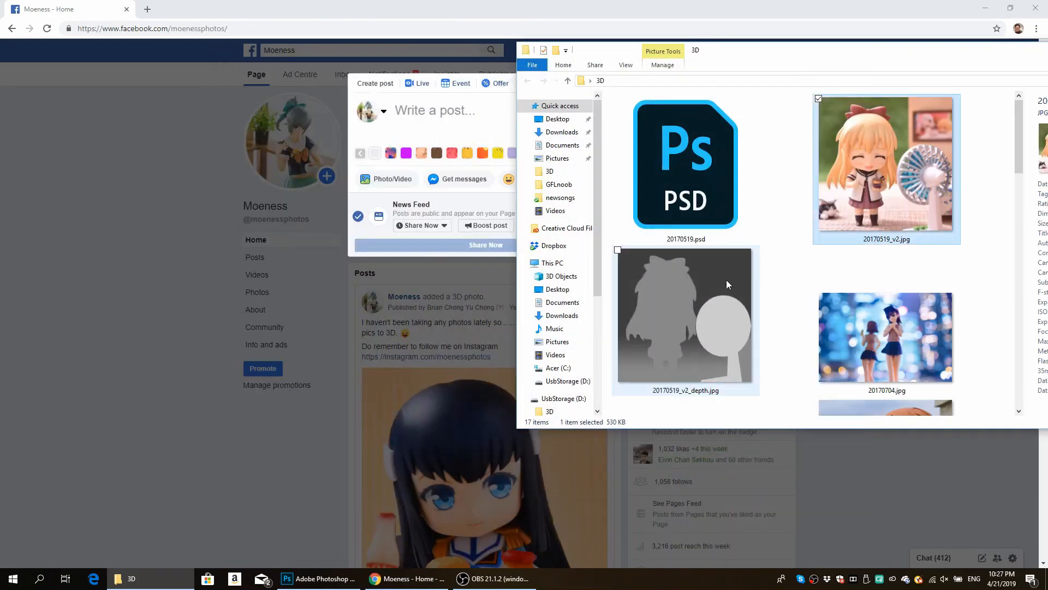
- Preview 20170519_v2.jpg together with 20170519_v2_depth.jpg as a 3D photo in the post, and remove it from the post
left_click(728, 284, "ctrl")
left_click_drag(691, 339, 459, 137)
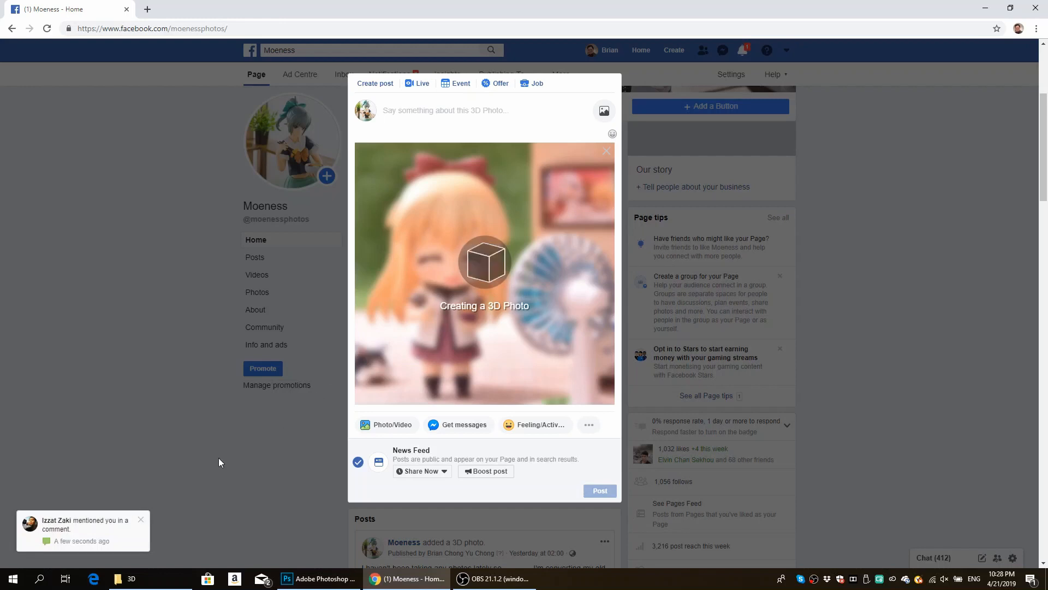
left_click(141, 520)
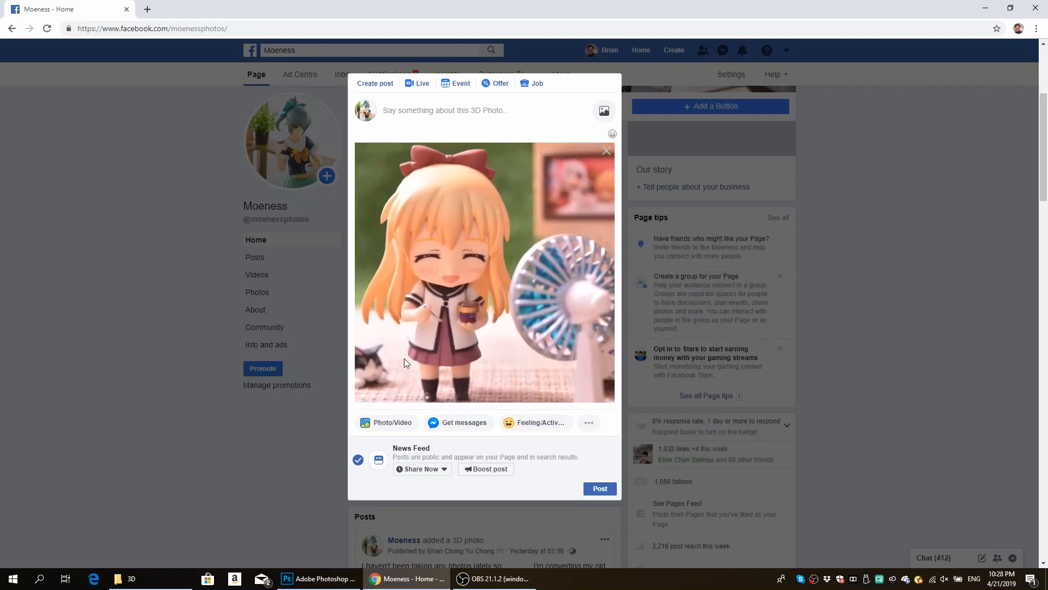
left_click(606, 151)
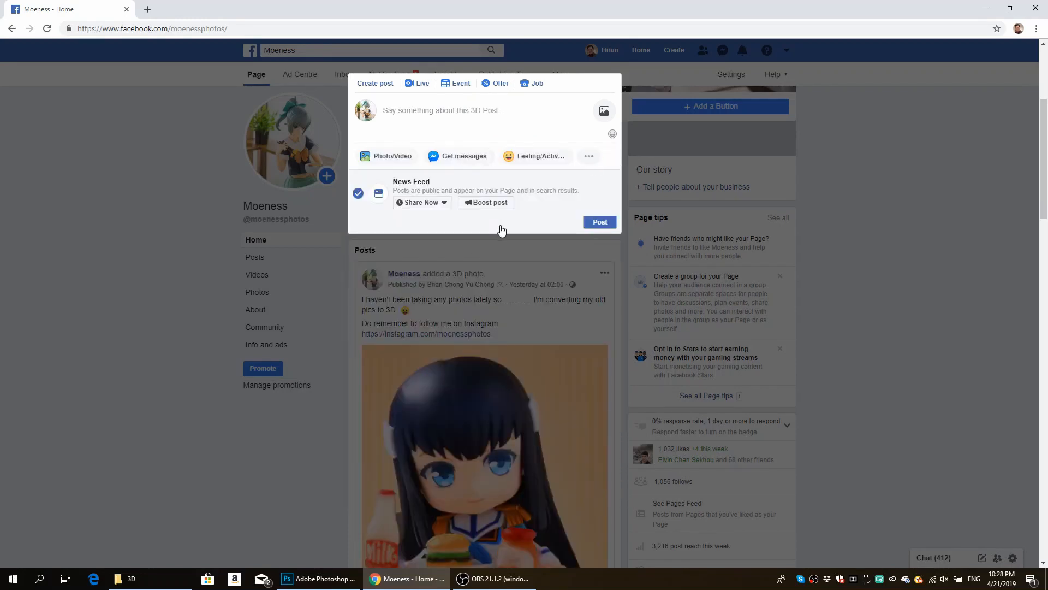
- Return to the 3D folder and compare the file names of 20170519_v2.jpg and its depth map 20170519_v2_depth.jpg
left_click(125, 579)
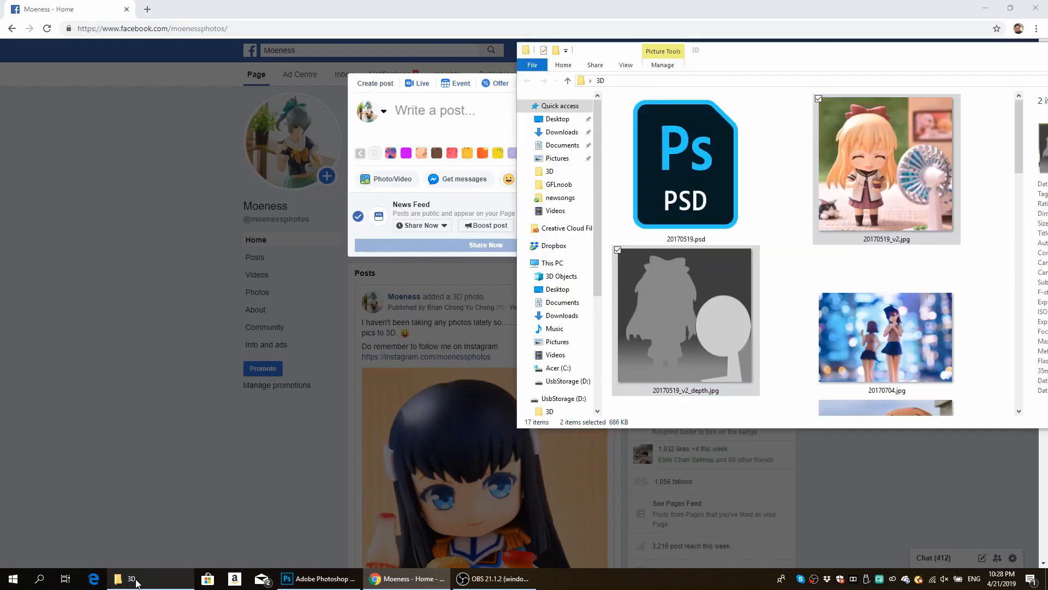
left_click(783, 231)
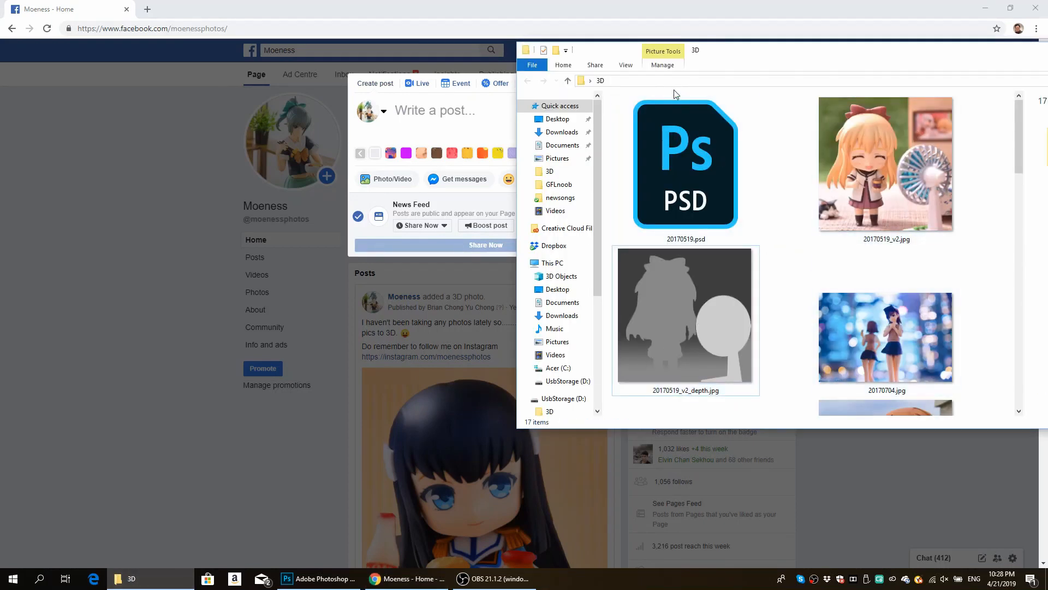
left_click_drag(712, 60, 546, 99)
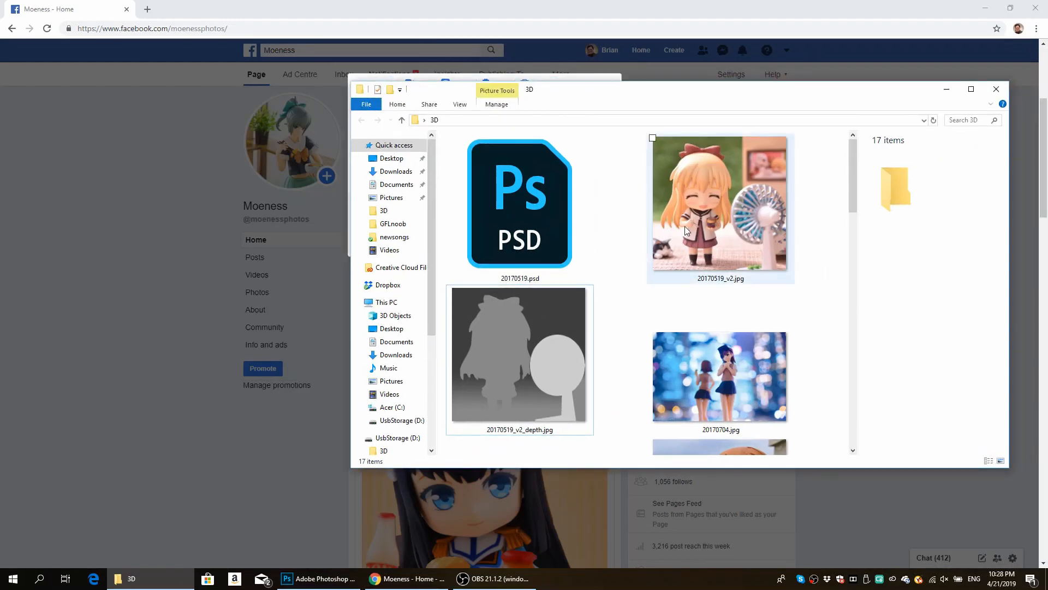
left_click(685, 226)
left_click(550, 381)
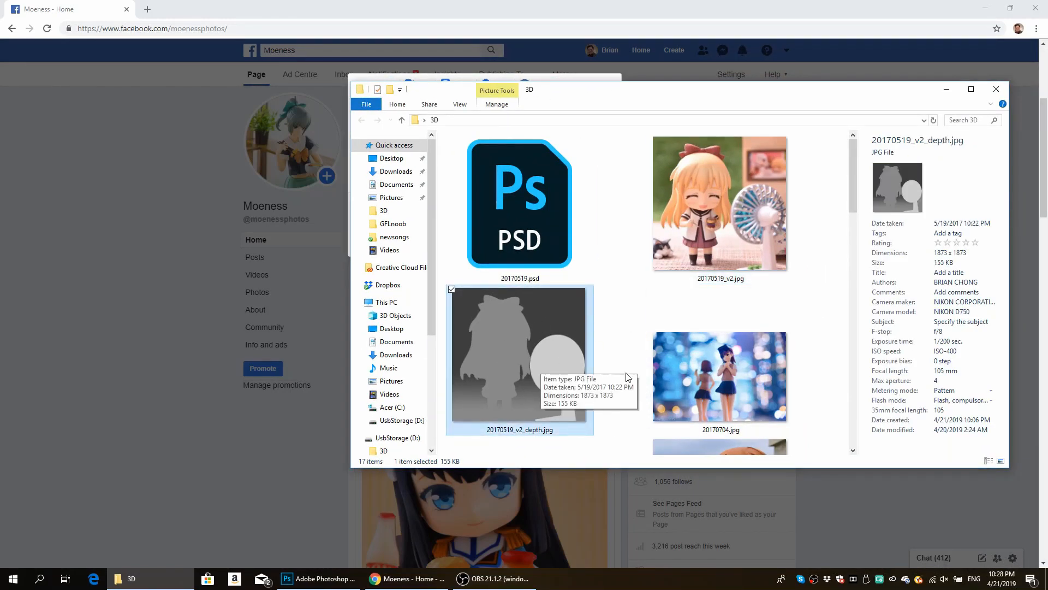
left_click(682, 253)
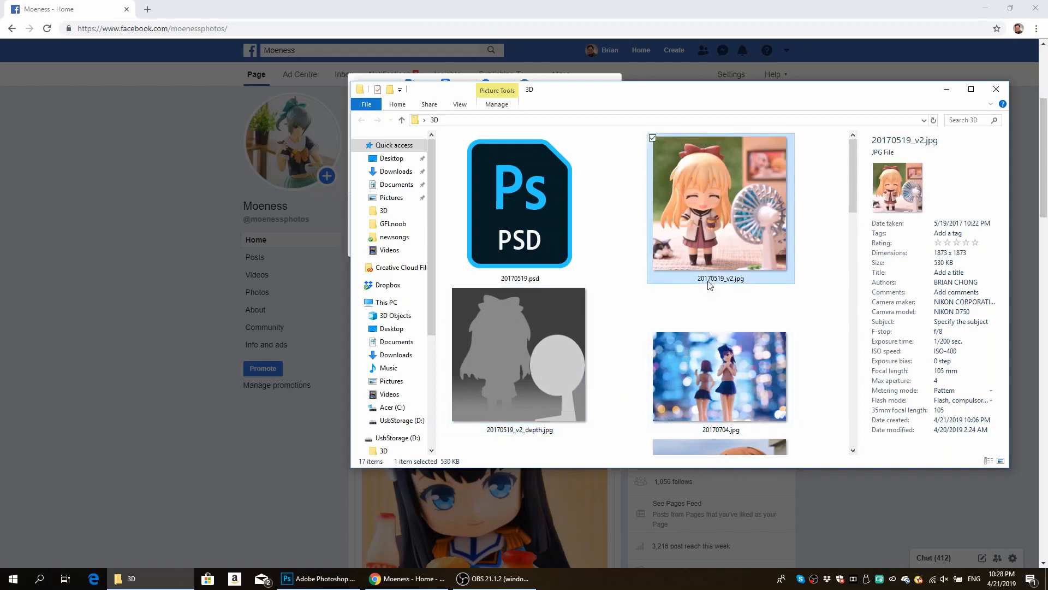
left_click(546, 385)
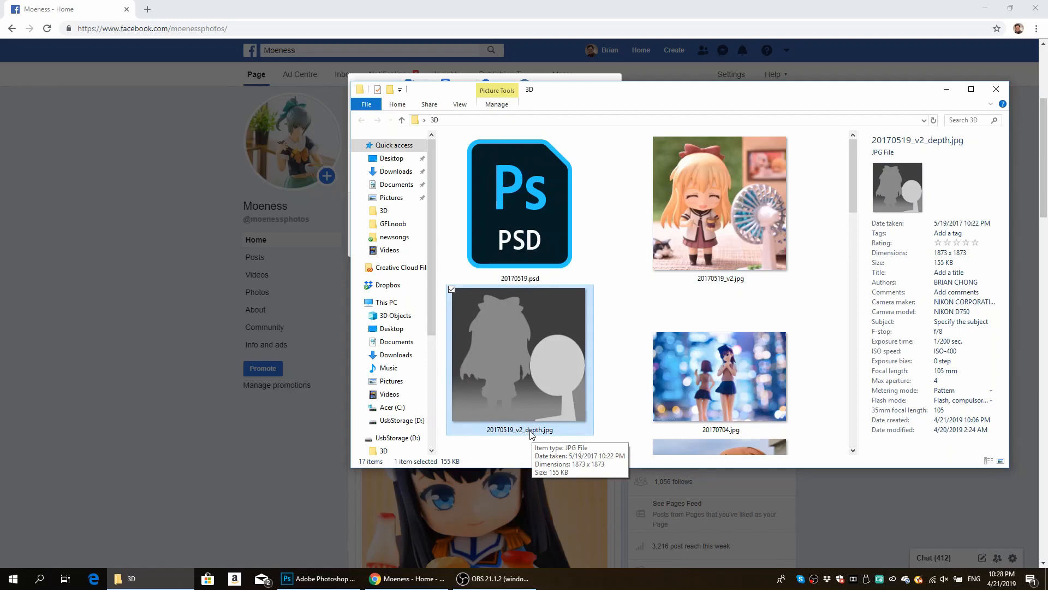
left_click(617, 377)
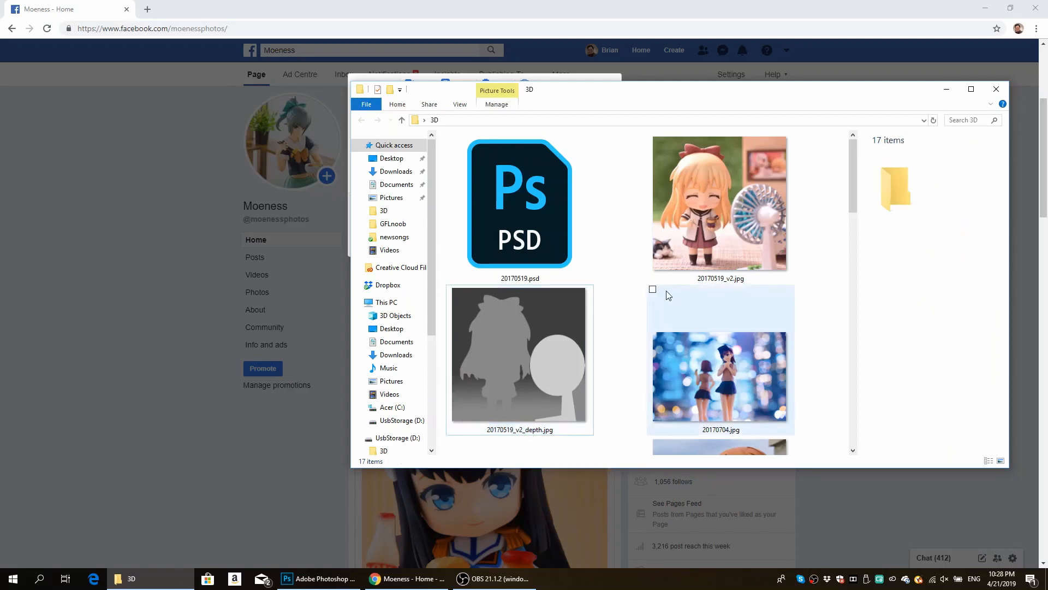
- Open 20170519.psd from the 3D folder in Photoshop and show its topmost Background photo layer
left_click(550, 243)
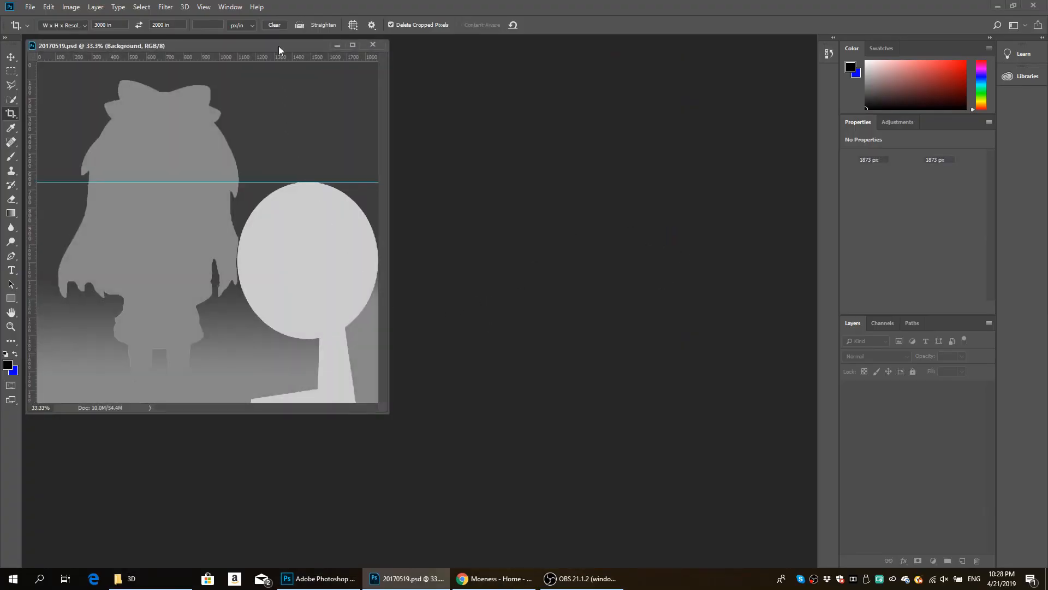
left_click_drag(280, 43, 354, 68)
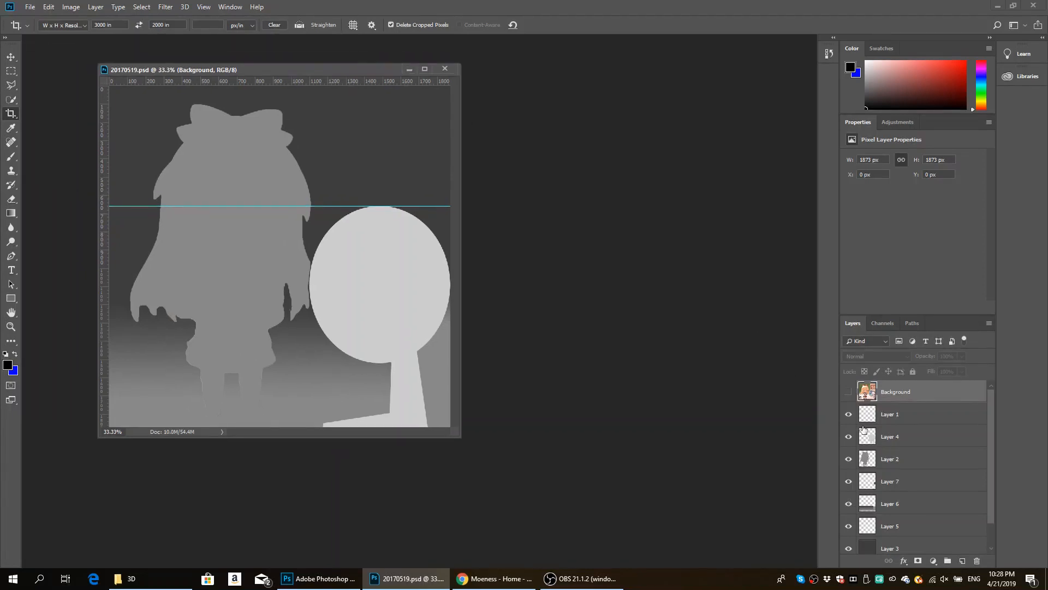
left_click(848, 392)
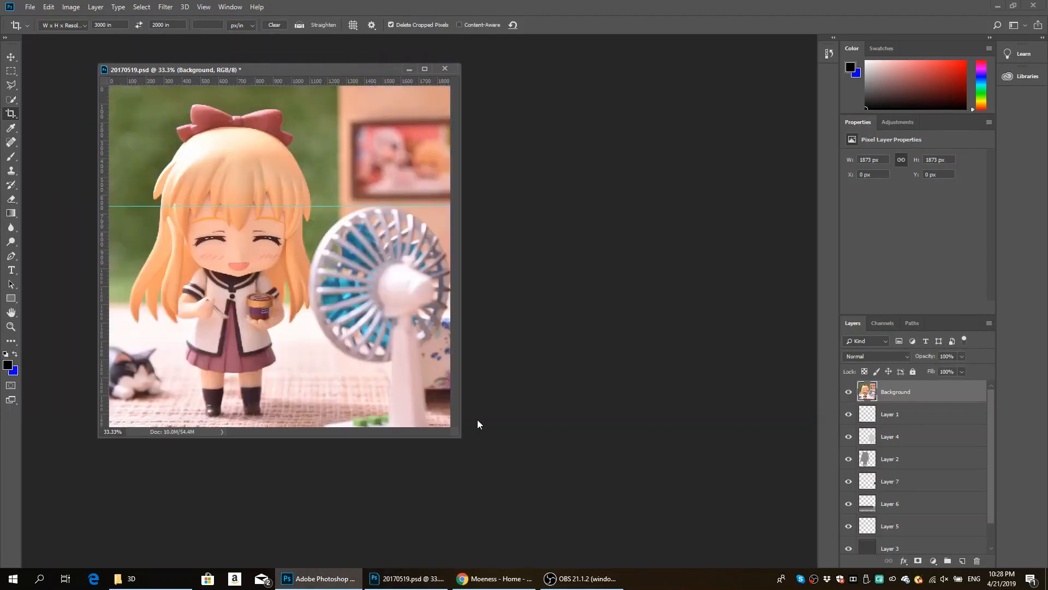
- Enlarge the 20170519.psd document window and add a new empty layer above the Background photo layer
left_click_drag(464, 440, 653, 498)
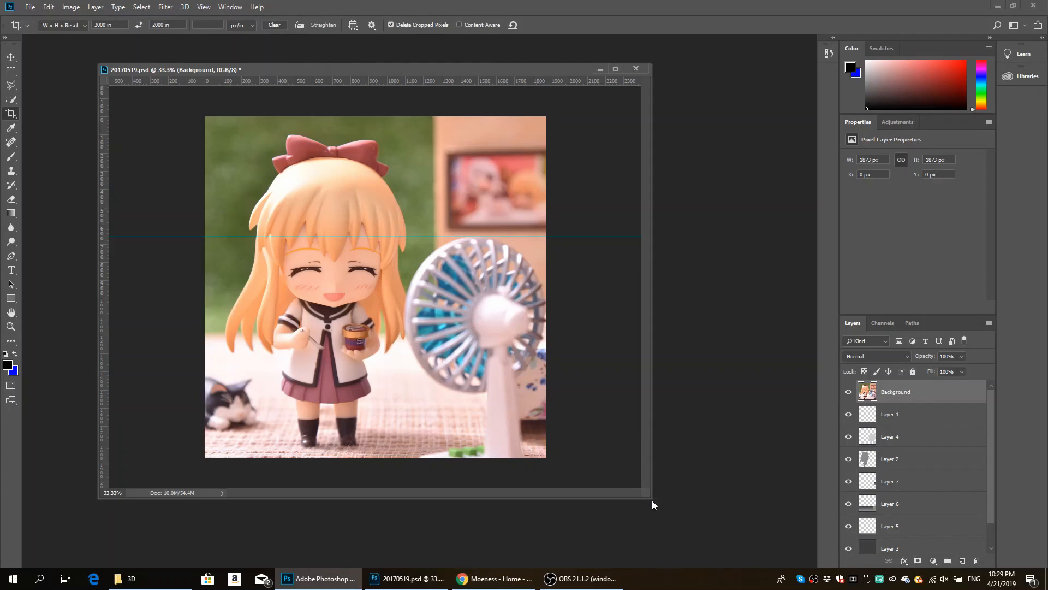
left_click_drag(652, 500, 713, 514)
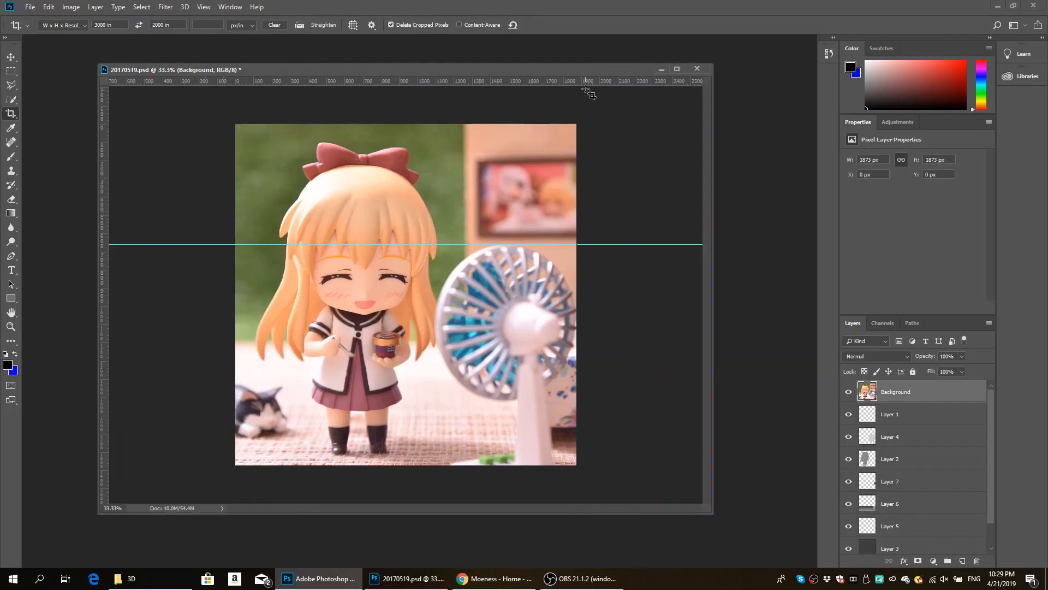
left_click_drag(586, 70, 609, 67)
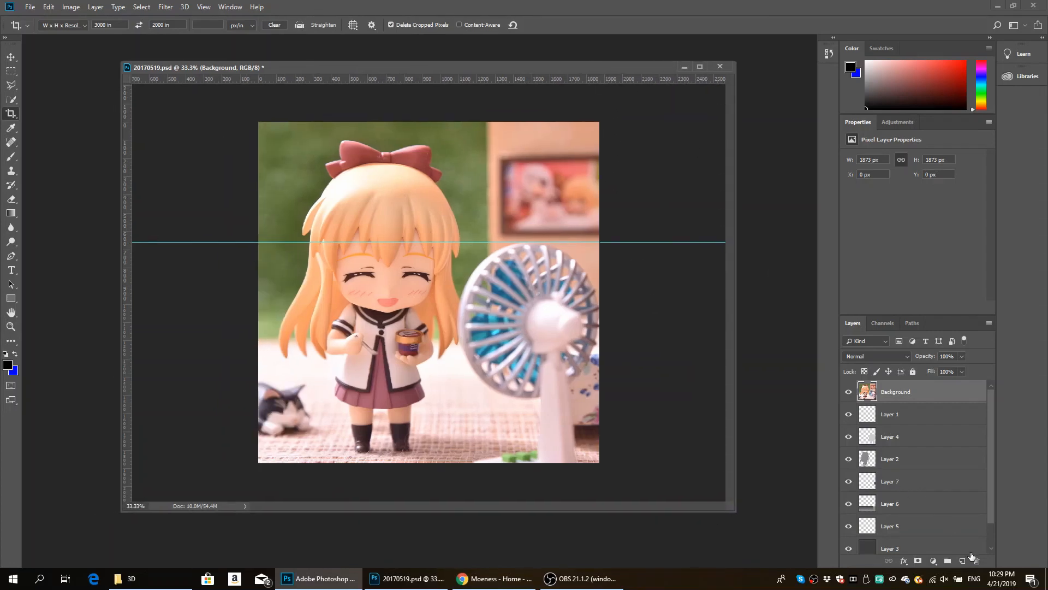
left_click(964, 561)
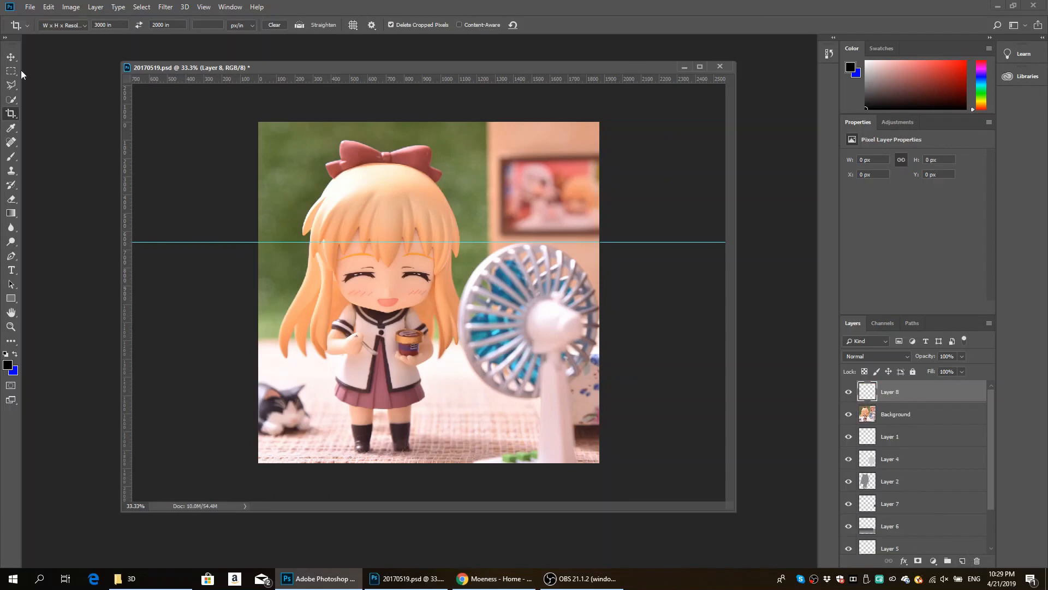
- Try the Quick Selection tool on the figure with the new layer active, clear the selection, and make the upper Background layer active
left_click(11, 99)
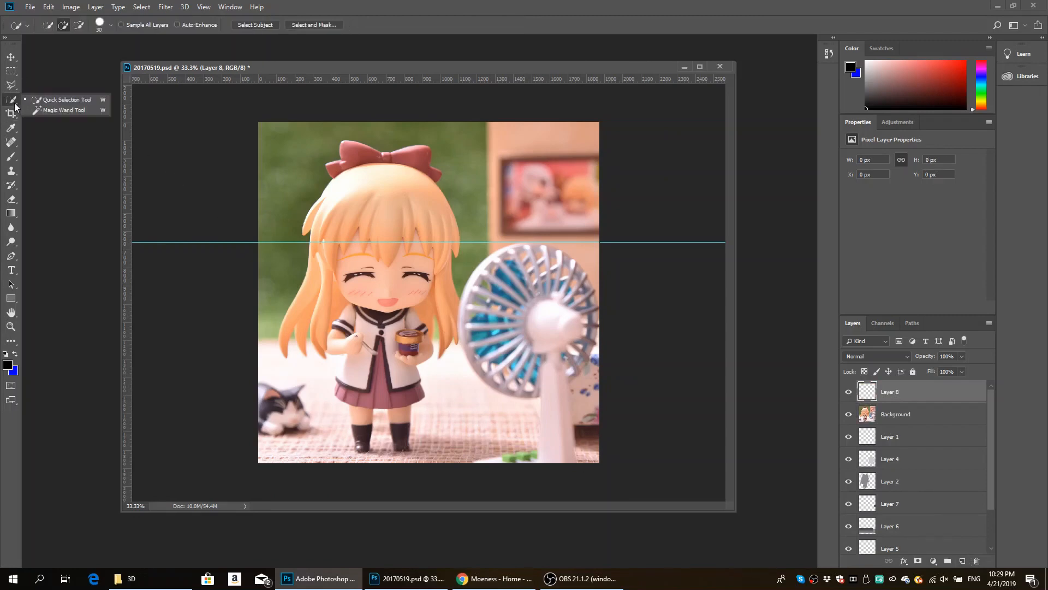
left_click(68, 102)
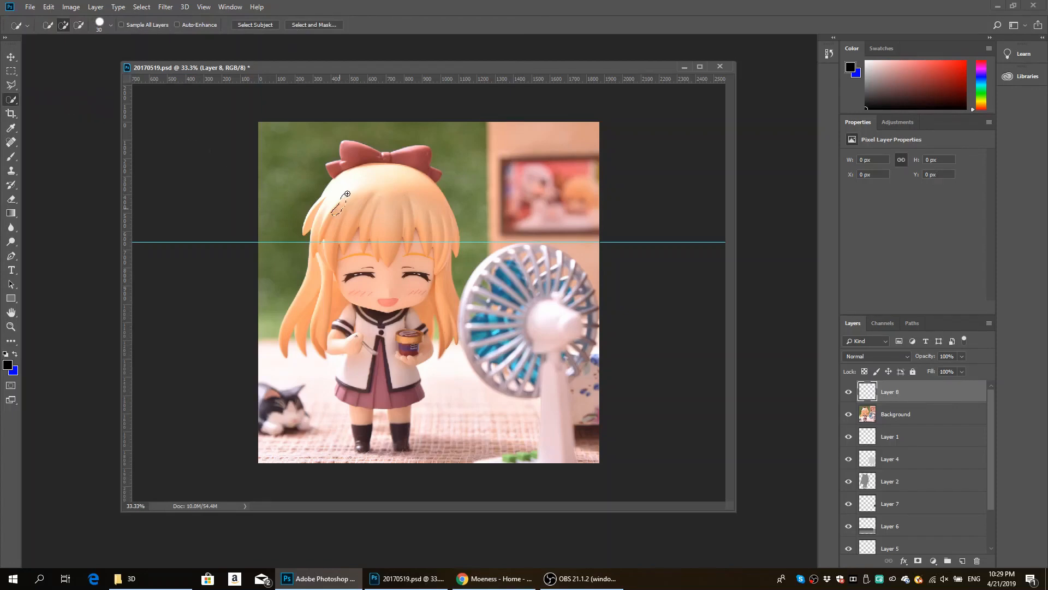
mouse_move(348, 194)
left_mouse_down()
mouse_move(416, 202)
mouse_move(440, 245)
mouse_move(436, 278)
left_mouse_up()
left_click(893, 414)
key("ctrl+d")
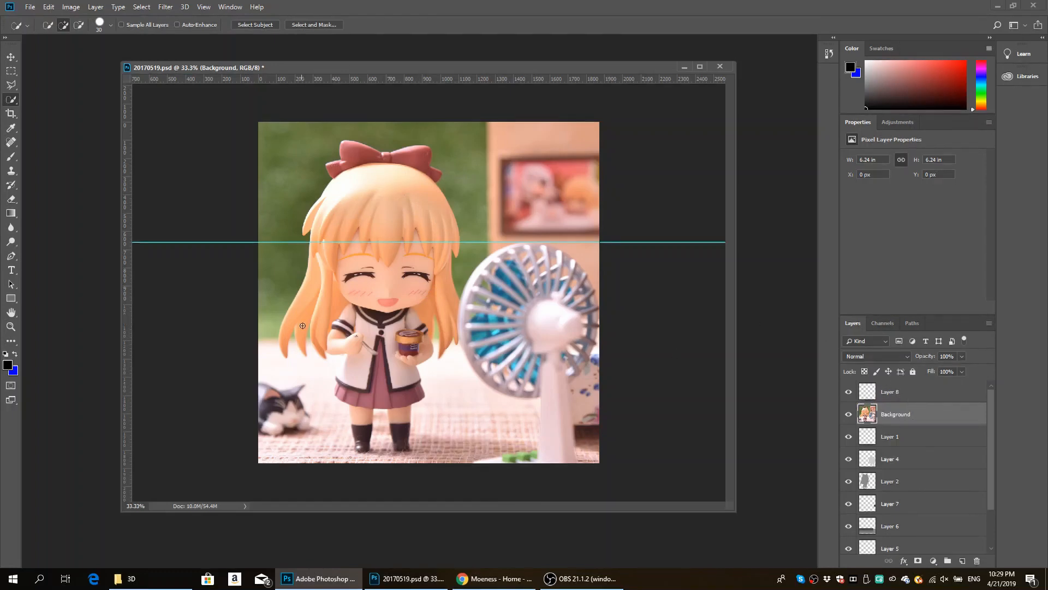
key("ctrl+a")
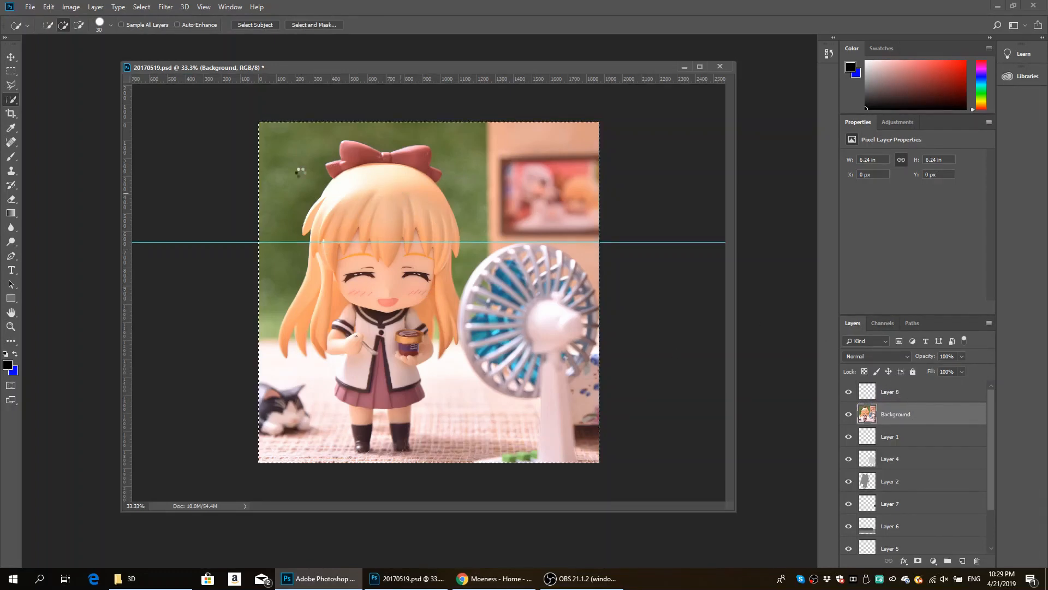
key("ctrl+d")
key("m")
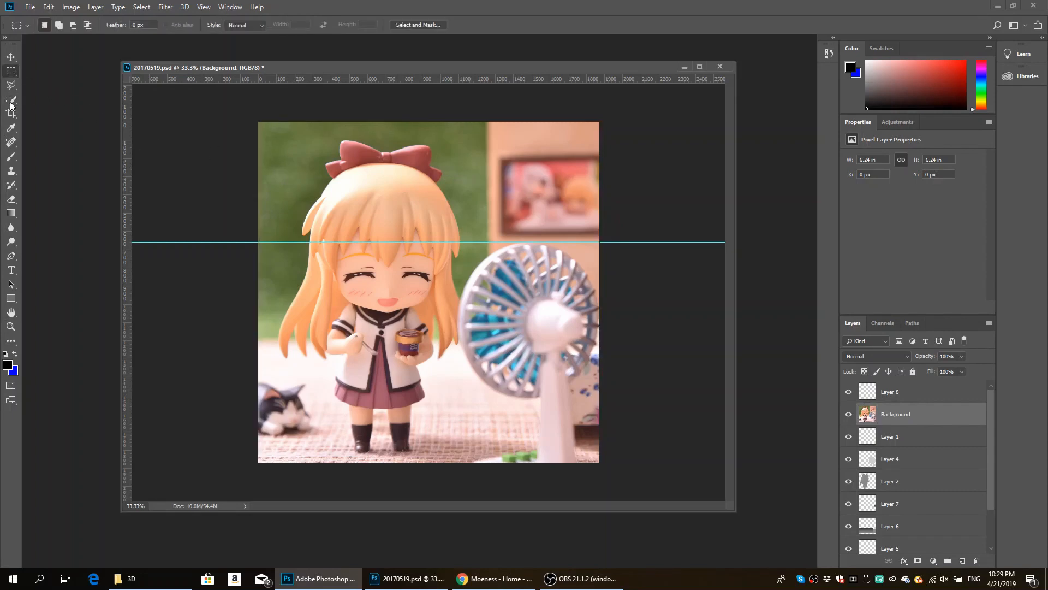
left_click(11, 103)
left_click(11, 90)
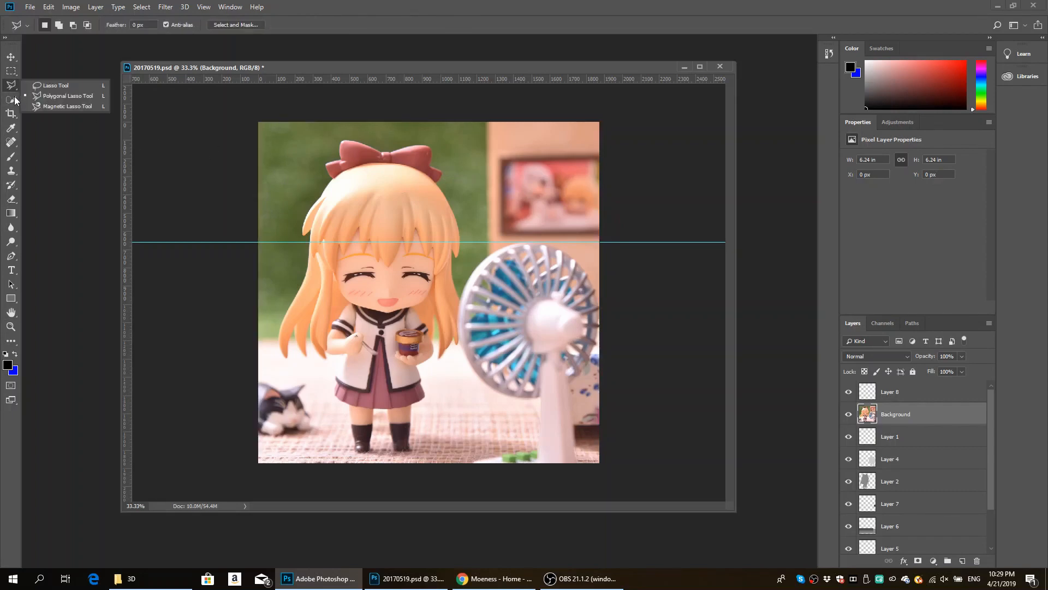
- Select the figure's hair, face and body on the upper Background layer with the Quick Selection tool
left_click(14, 99)
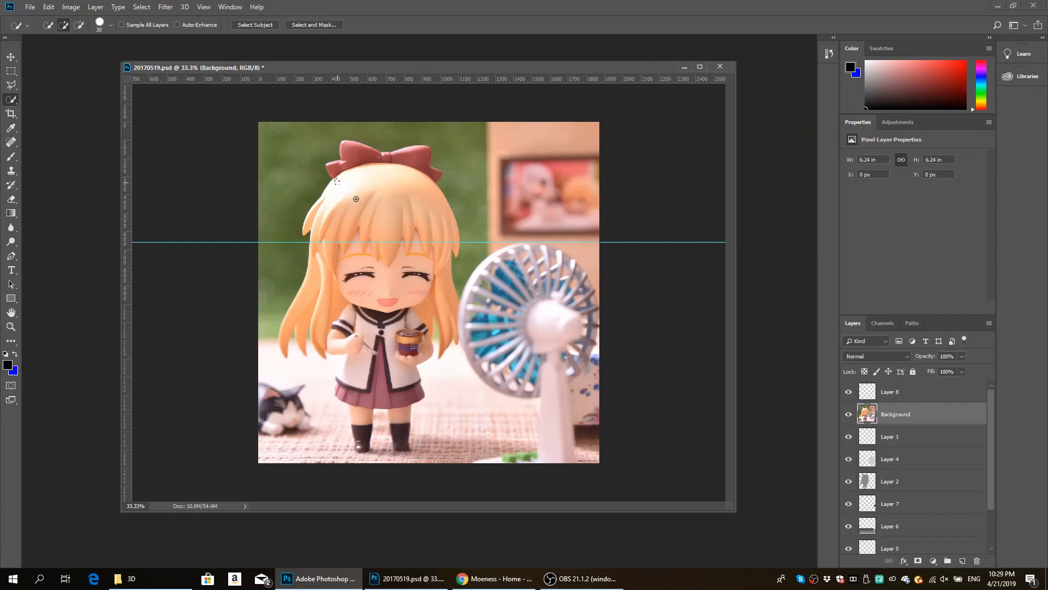
left_click_drag(365, 206, 385, 227)
mouse_move(412, 265)
left_mouse_down()
mouse_move(440, 297)
mouse_move(386, 349)
left_mouse_up()
left_click_drag(362, 384, 364, 386)
left_click_drag(308, 304, 279, 354)
key("ctrl+plus")
key("ctrl+plus")
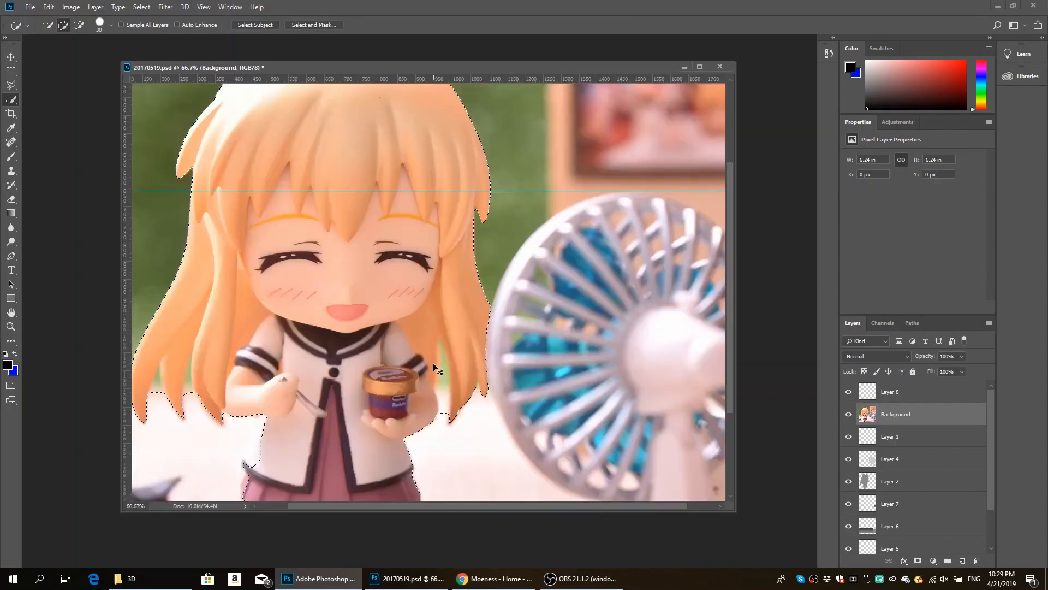
- Refine the figure's selection at the background gap between the hair strand and the arm holding the cup, and clear the selection
key("ctrl+plus")
scroll(434, 364, "down", 5)
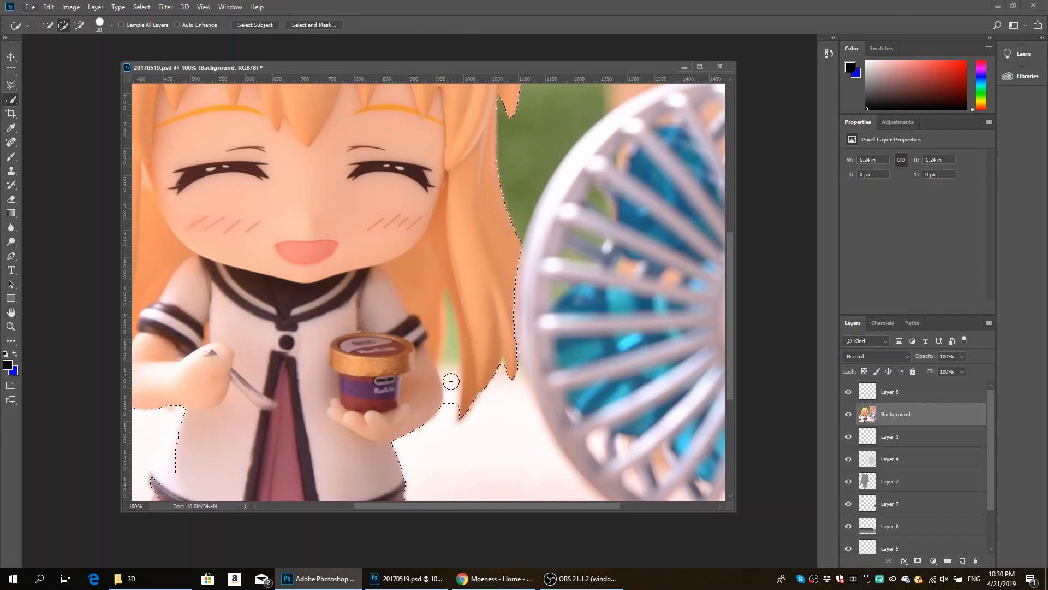
left_click_drag(451, 381, 452, 403)
left_click_drag(447, 330, 444, 305)
left_click(11, 71)
left_click(229, 156)
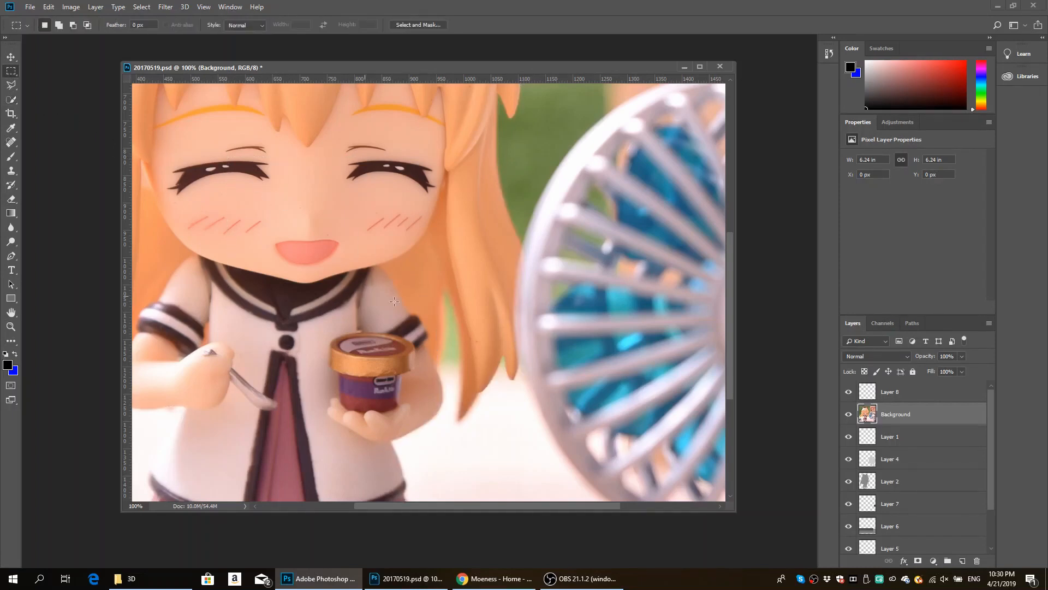
- Draw several trial elliptical selections over the photo with the Elliptical Marquee tool
left_click_drag(8, 79, 71, 85)
left_click_drag(336, 121, 497, 251)
left_click_drag(297, 147, 442, 278)
left_click_drag(362, 107, 555, 326)
- Hide the upper Background photo layer and Layers 1 through 7, leaving the locked Background photo shown
key("ctrl+minus")
key("ctrl+minus")
key("ctrl+minus")
key("ctrl+minus")
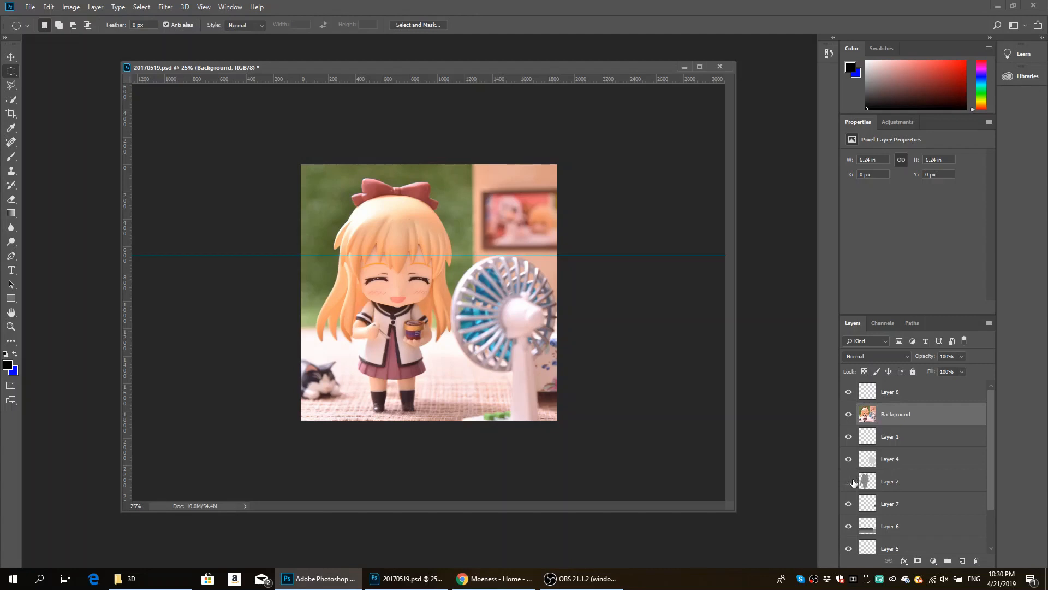
left_click(849, 414)
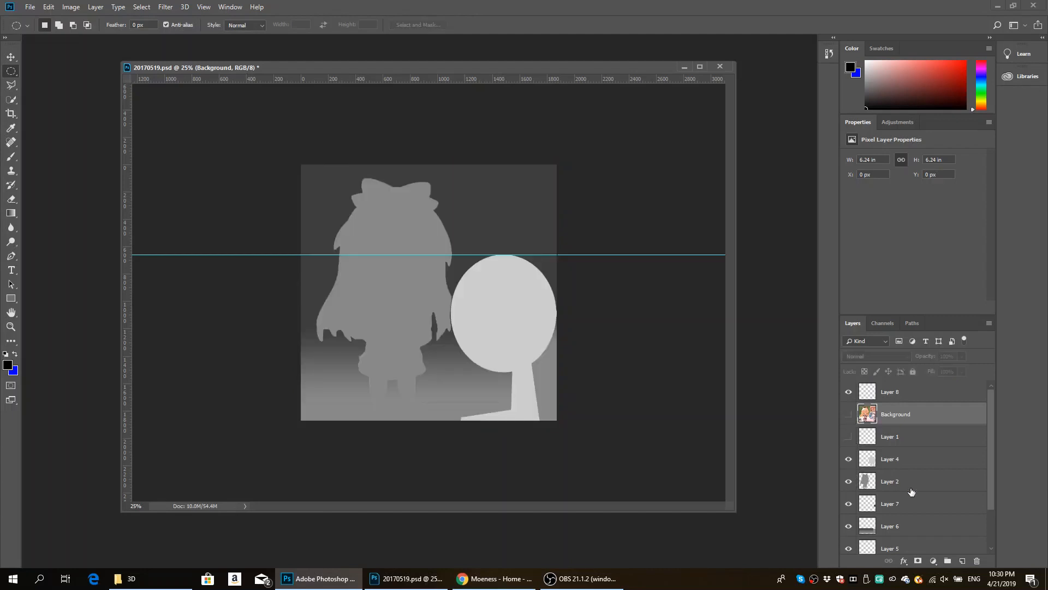
scroll(911, 492, "down", 2)
left_click_drag(848, 521, 850, 402)
- Show Layer 2, the figure's grey silhouette, over the locked Background photo
scroll(861, 430, "up", 2)
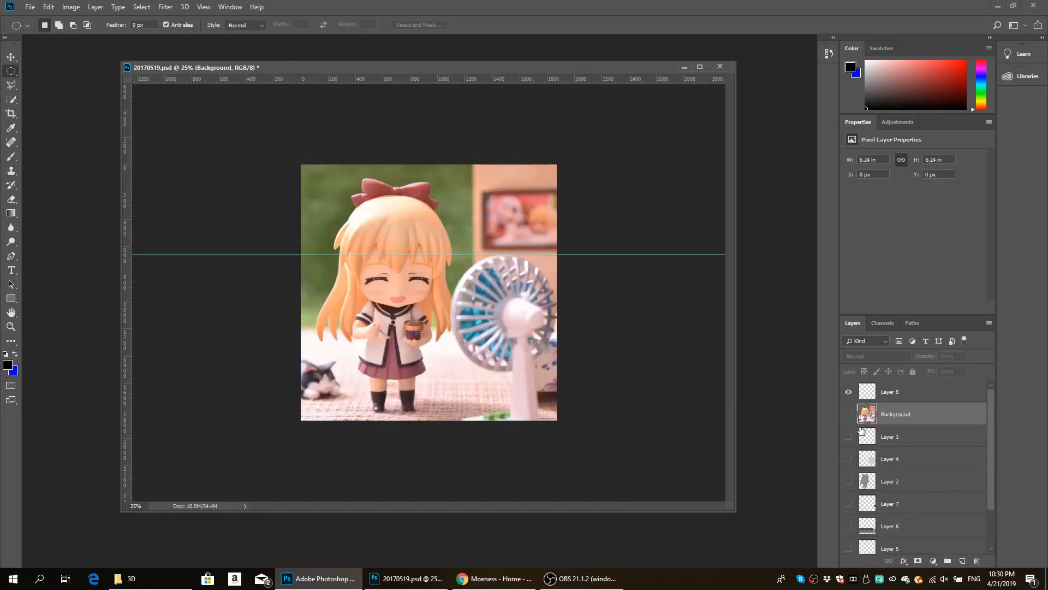
scroll(887, 454, "down", 2)
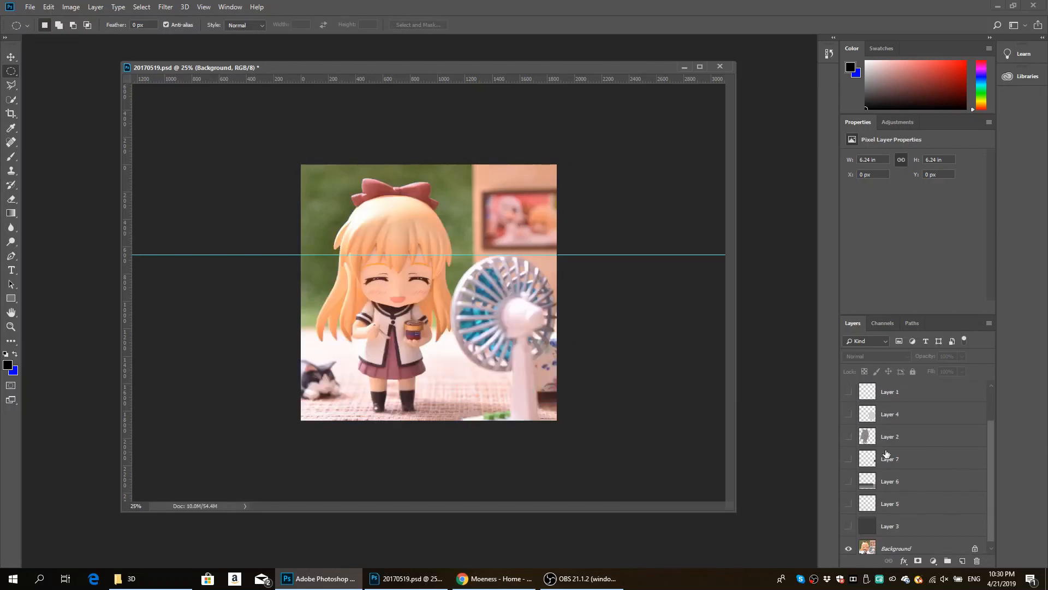
left_click(849, 437)
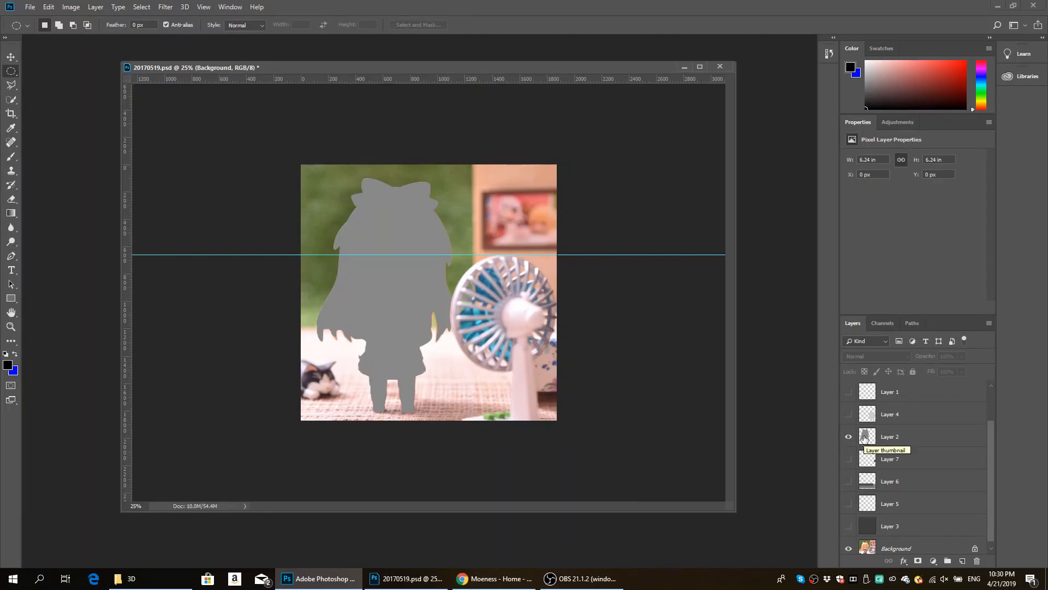
- Sample the grey of Layer 2's figure silhouette in the foreground Color Picker and close the picker without applying a colour
left_click(868, 436)
left_click(5, 368)
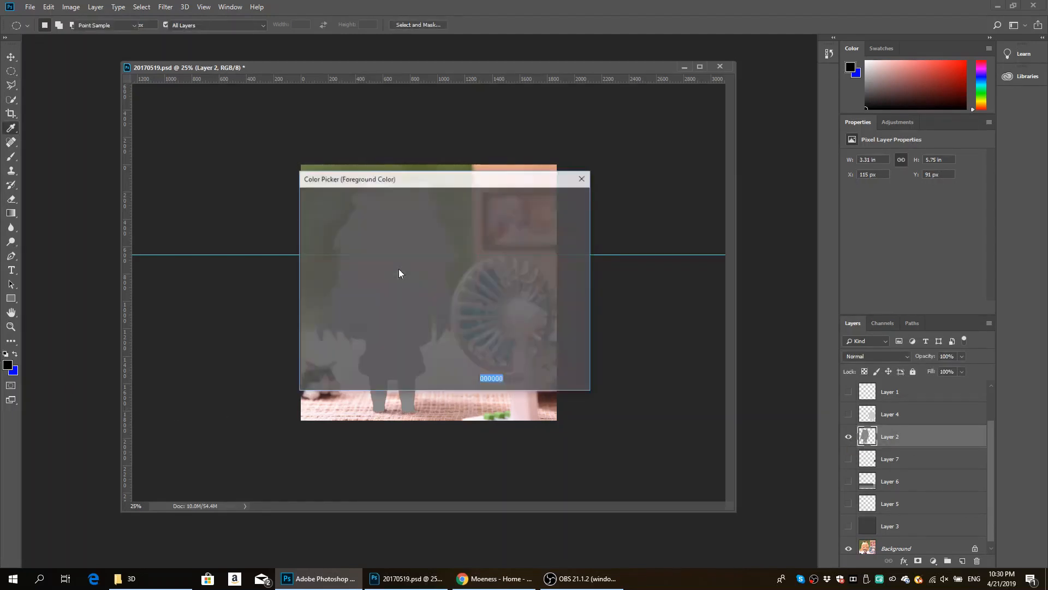
left_click_drag(452, 182, 619, 224)
left_click(403, 279)
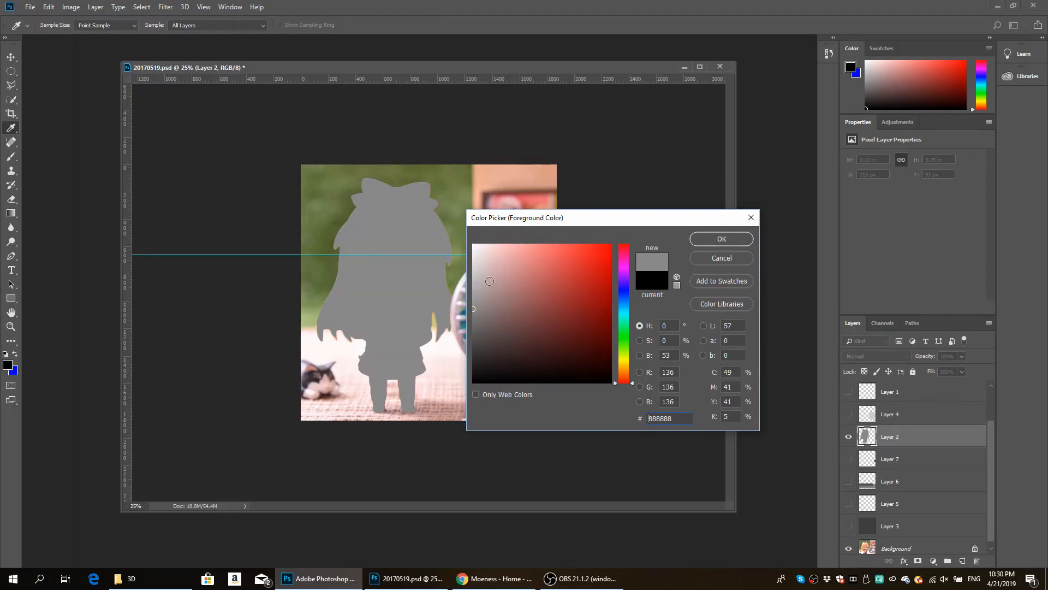
mouse_move(480, 290)
left_mouse_down()
mouse_move(463, 237)
mouse_move(431, 405)
left_mouse_up()
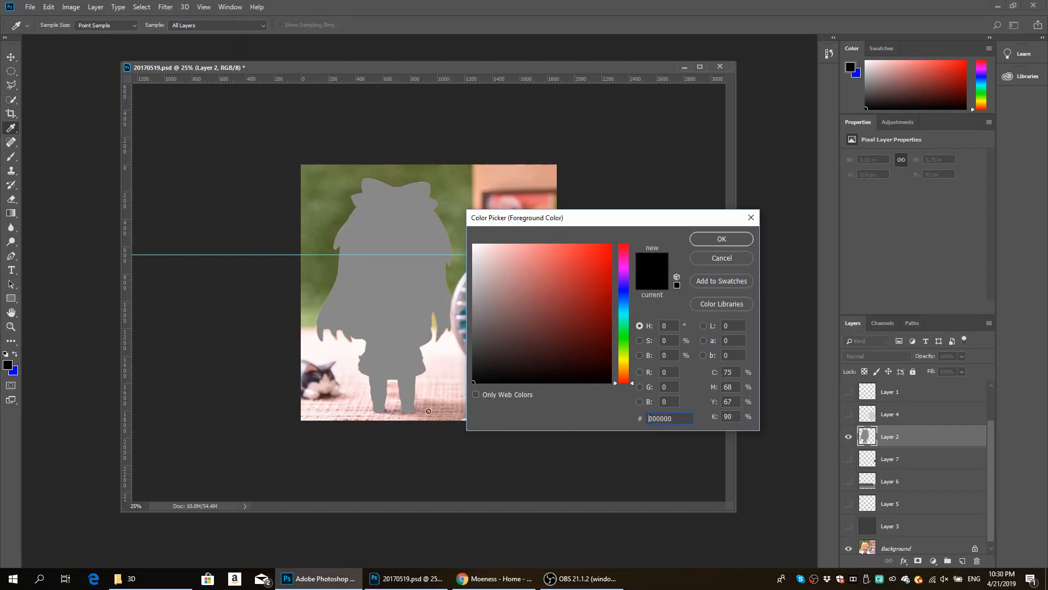
left_click(386, 308)
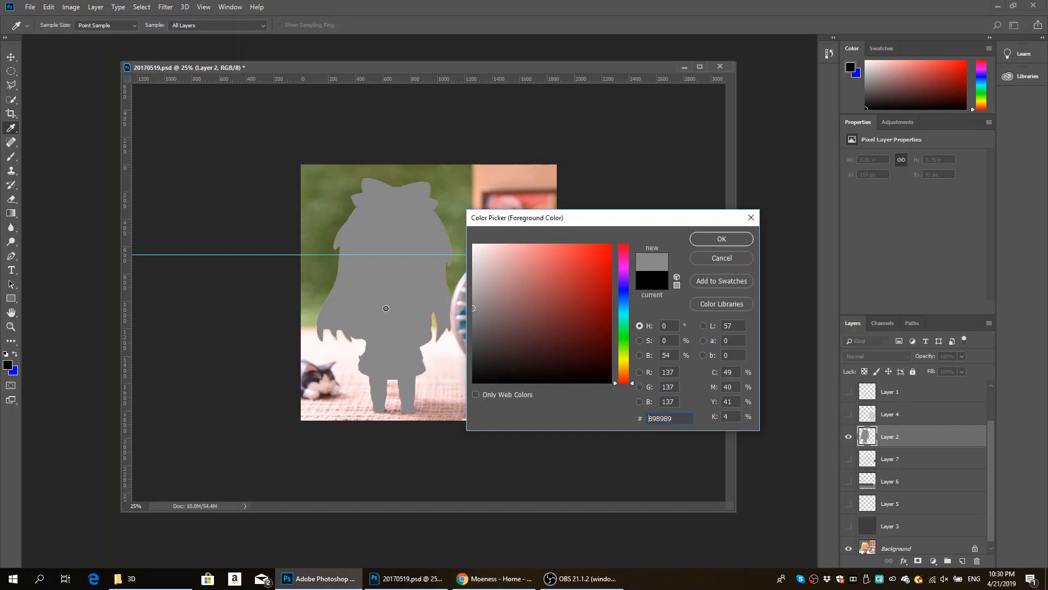
left_click(701, 260)
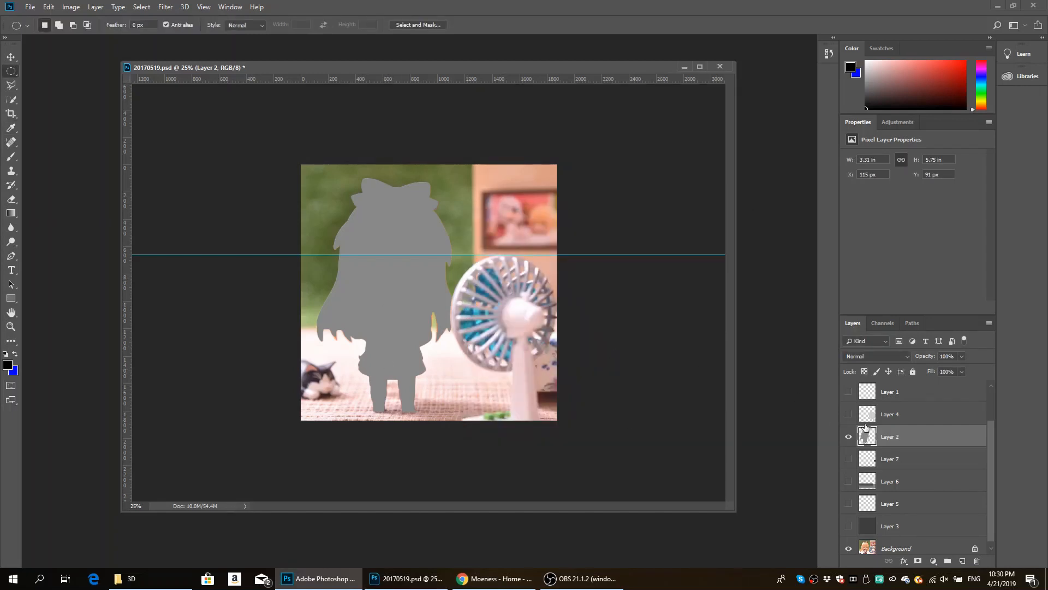
- Show Layer 4, Layer 6 and Layer 3 together with Layer 2, leaving Layer 4 active
left_click(849, 414)
left_click(904, 415)
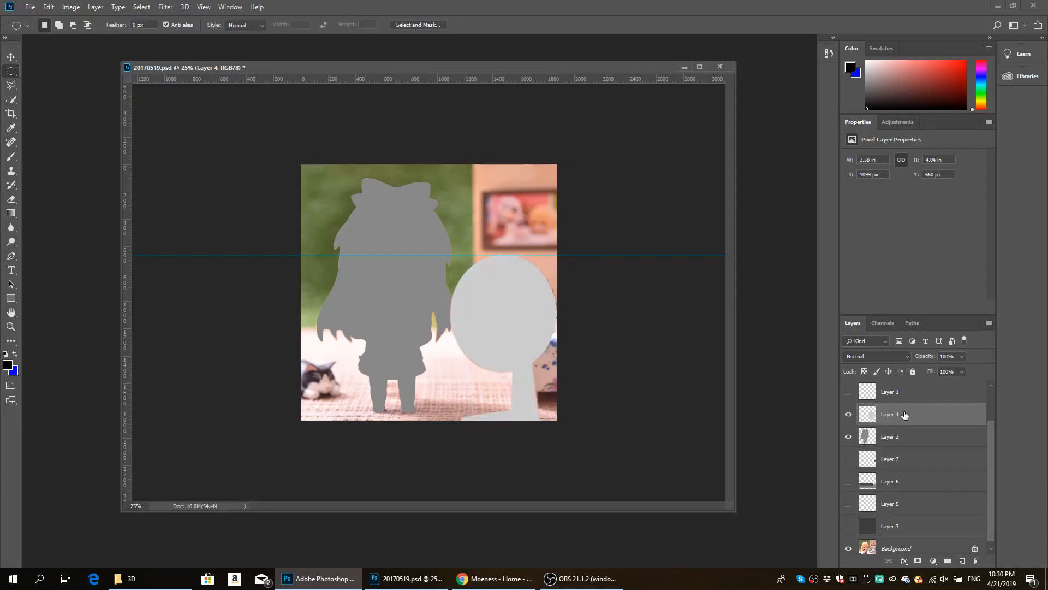
left_click(849, 482)
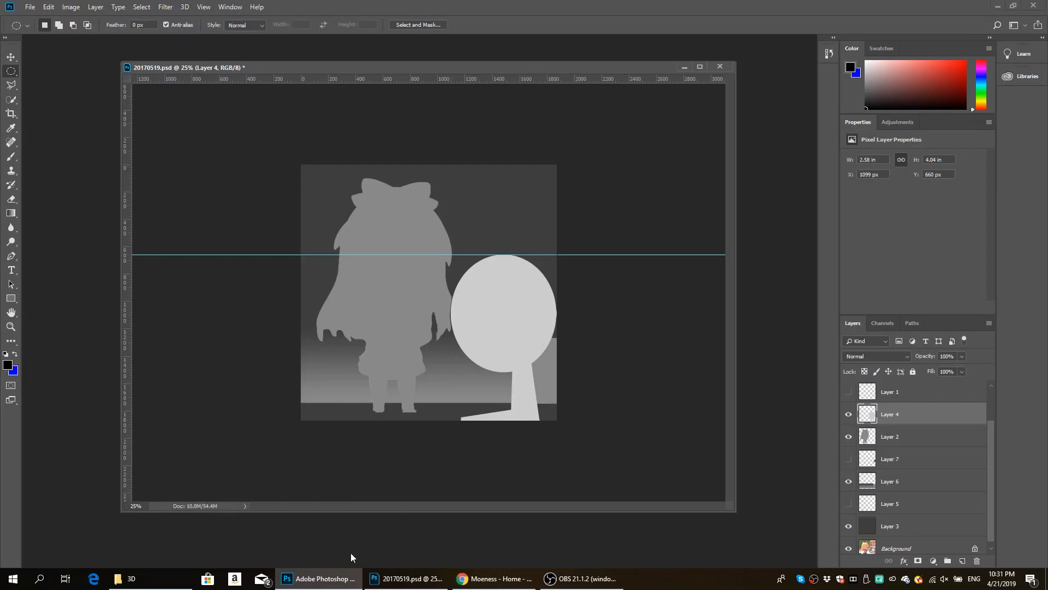
- Attach 20170519_v2.jpg and 20170519_v2_depth.jpg from the 3D folder to the Facebook page's post in Chrome, and remove the 3D photo after previewing it
left_click(137, 578)
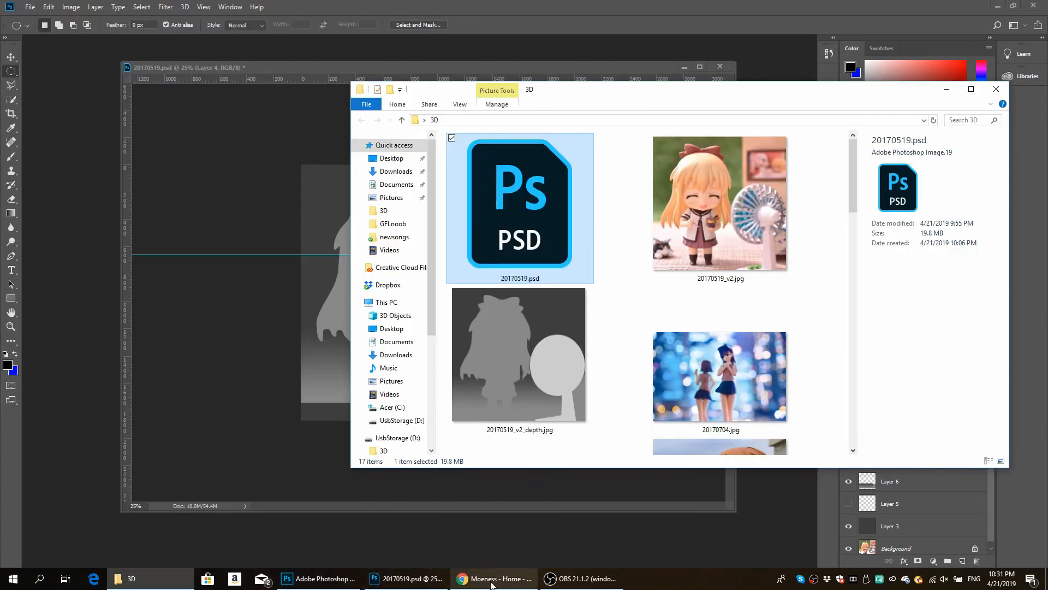
left_click(491, 580)
left_click(134, 578)
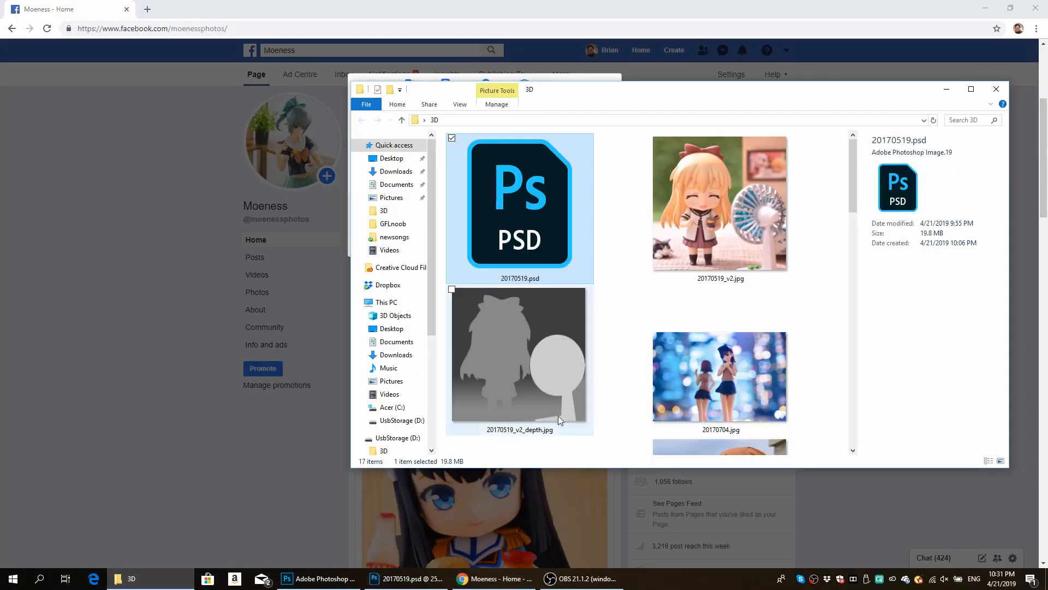
left_click(558, 415)
left_click(719, 238, "ctrl")
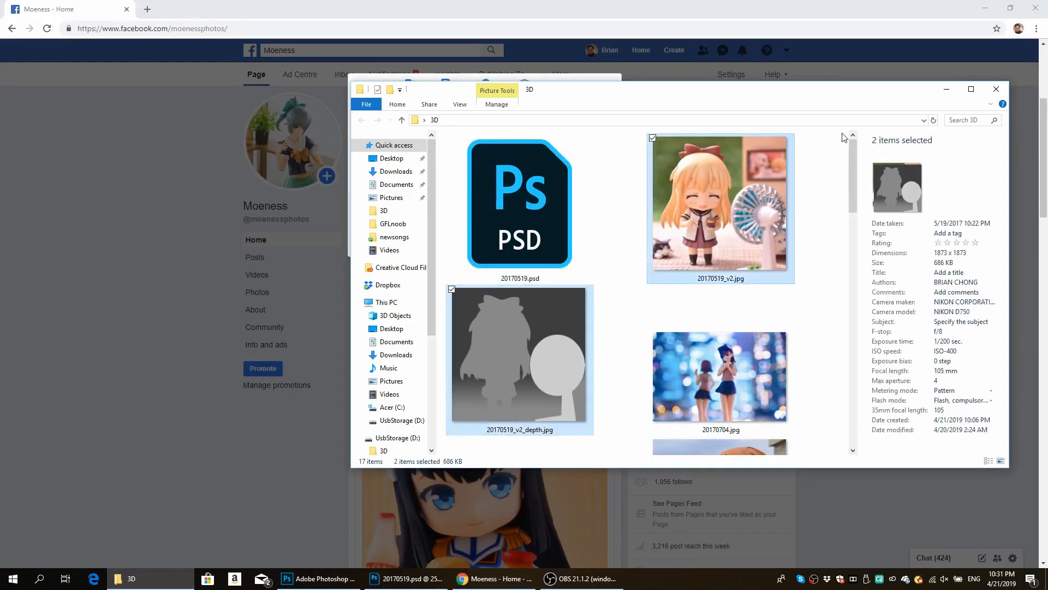
left_click_drag(726, 101, 886, 139)
left_click_drag(688, 411, 456, 141)
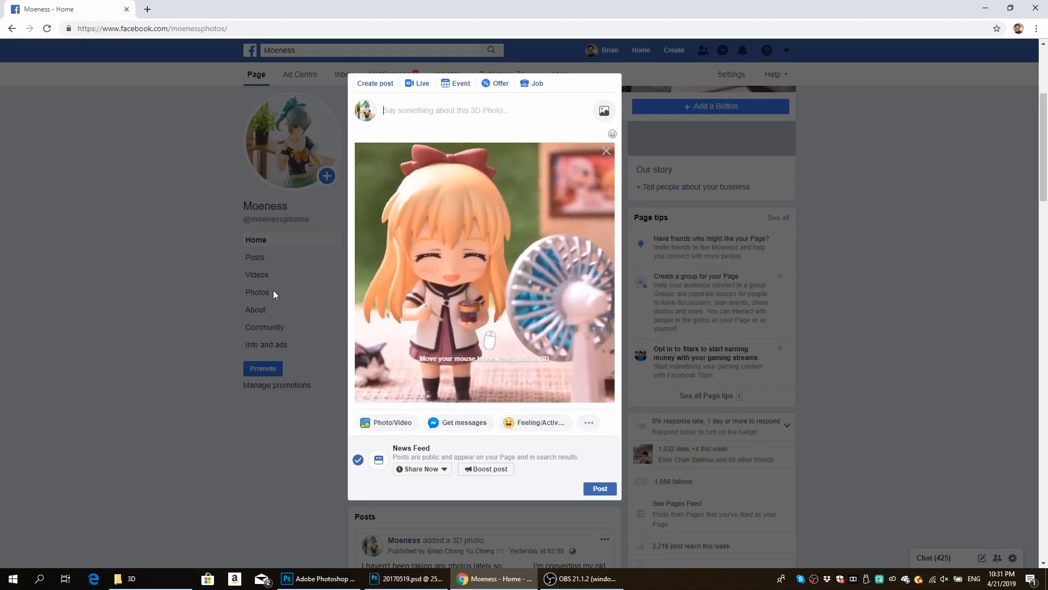
left_click(607, 151)
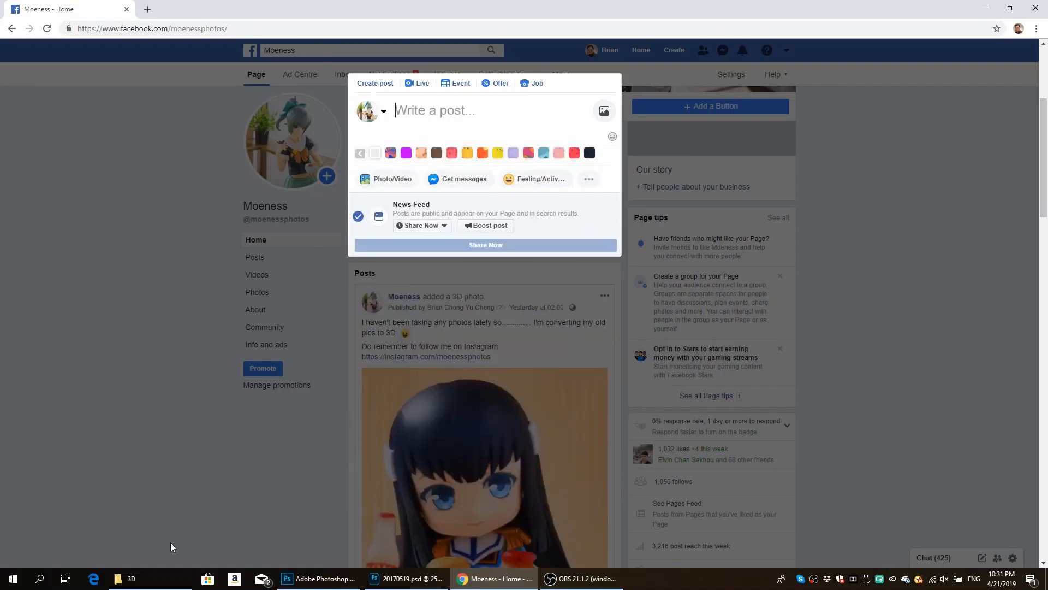
- Attach 20170704.jpg and 20170704_depth.jpg from the 3D folder to the Facebook post, and remove the 3D photo after previewing it
left_click(138, 580)
scroll(675, 421, "down", 2)
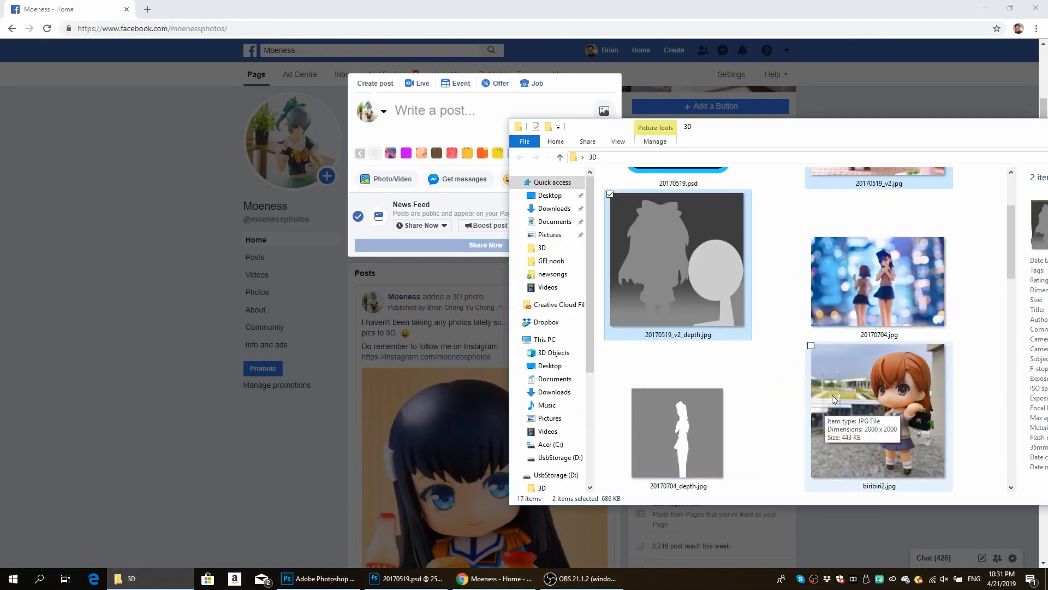
left_click(861, 306)
left_click(708, 407, "ctrl")
left_click_drag(708, 407, 452, 157)
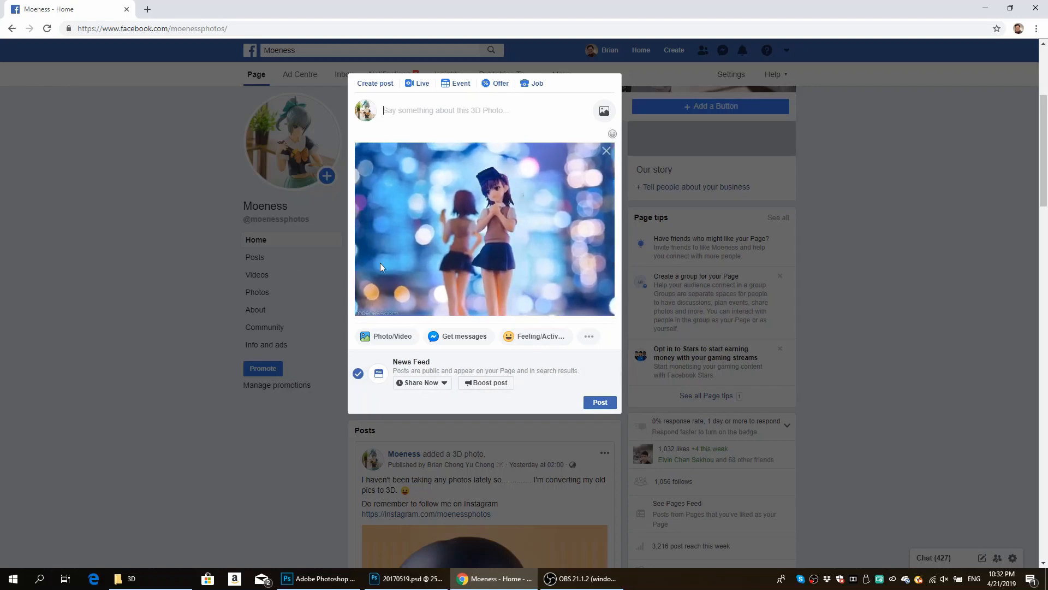
left_click(606, 151)
- Find share.jpg in the 3D folder and open it with Adobe Photoshop CC 2018
left_click(159, 577)
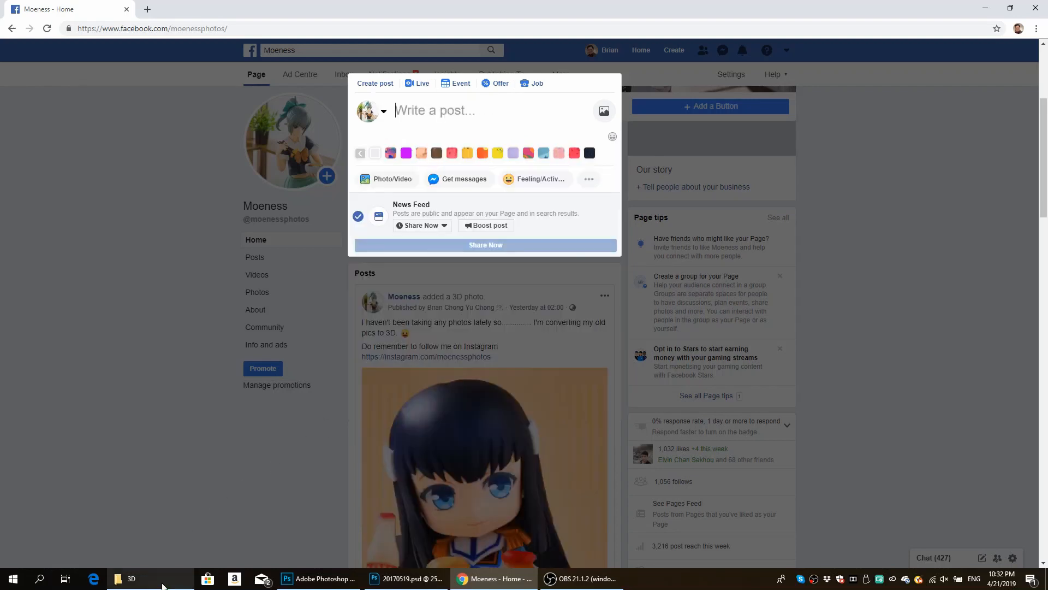
scroll(732, 402, "down", 10)
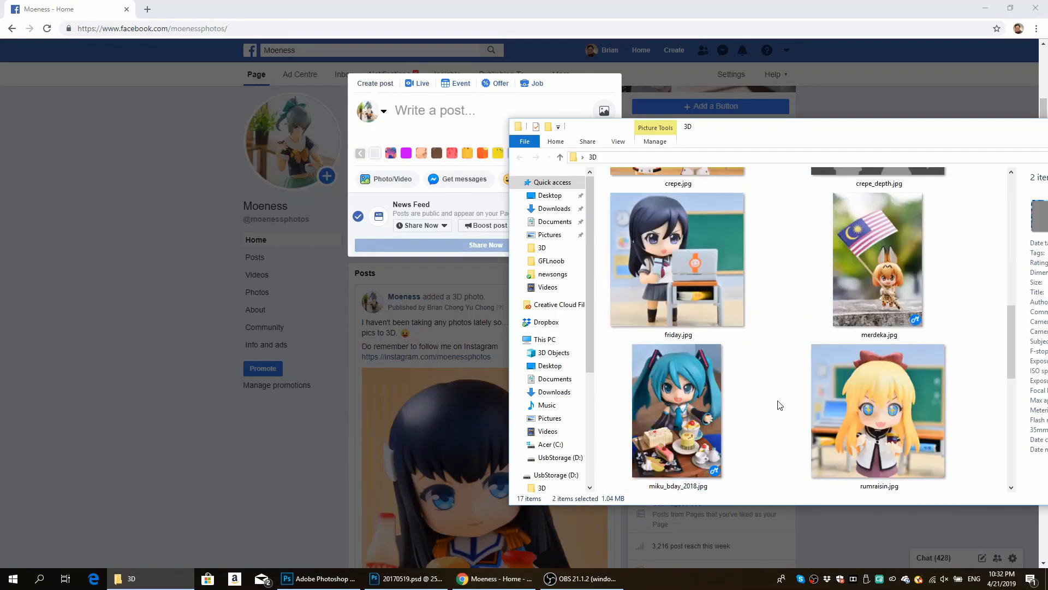
scroll(780, 404, "down", 5)
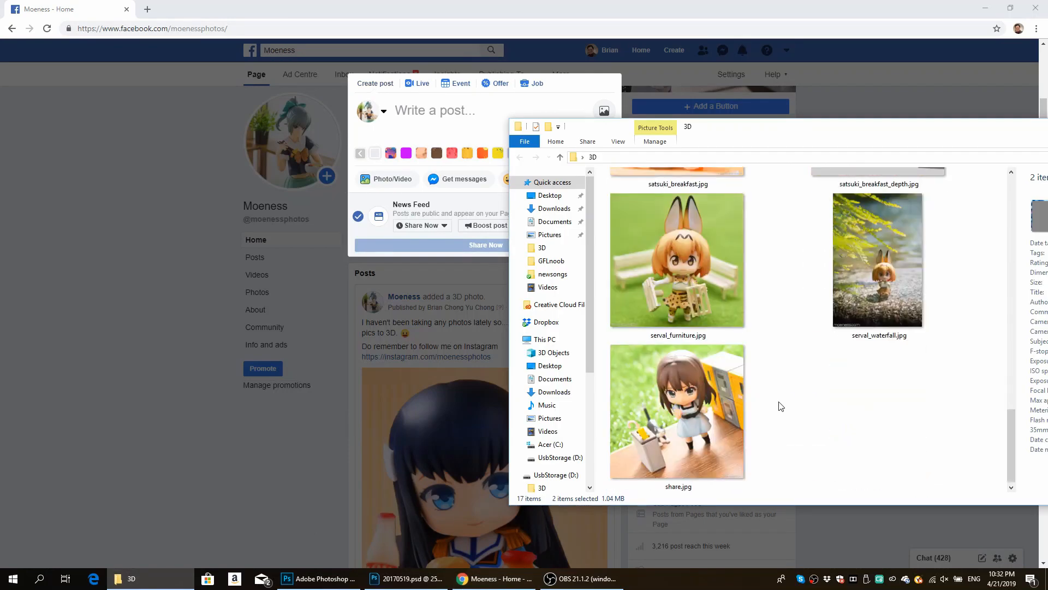
scroll(781, 406, "up", 12)
scroll(781, 405, "down", 2)
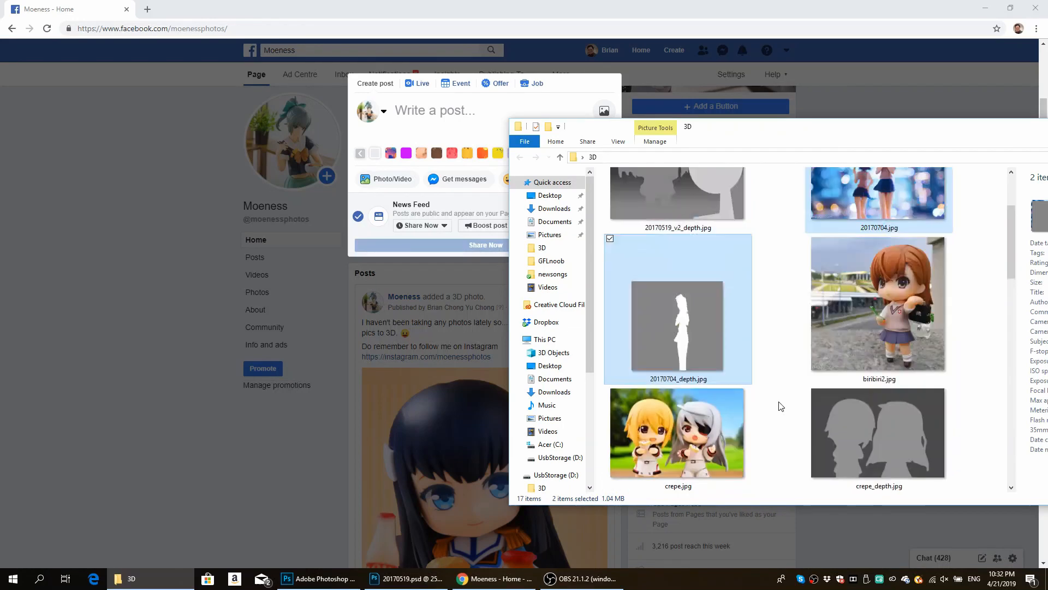
scroll(780, 406, "down", 10)
left_click(704, 391)
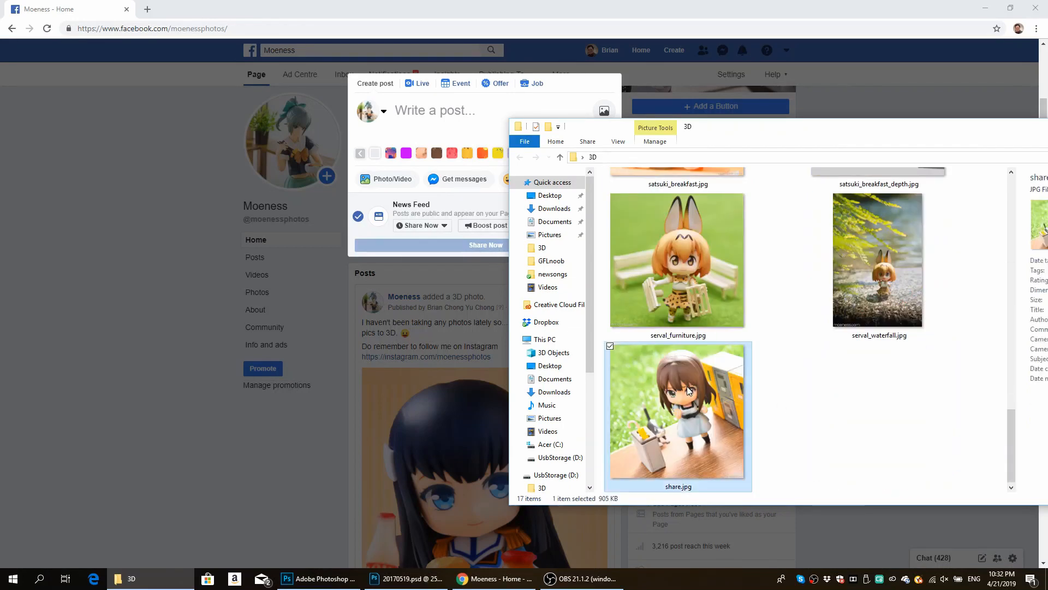
right_click(688, 387)
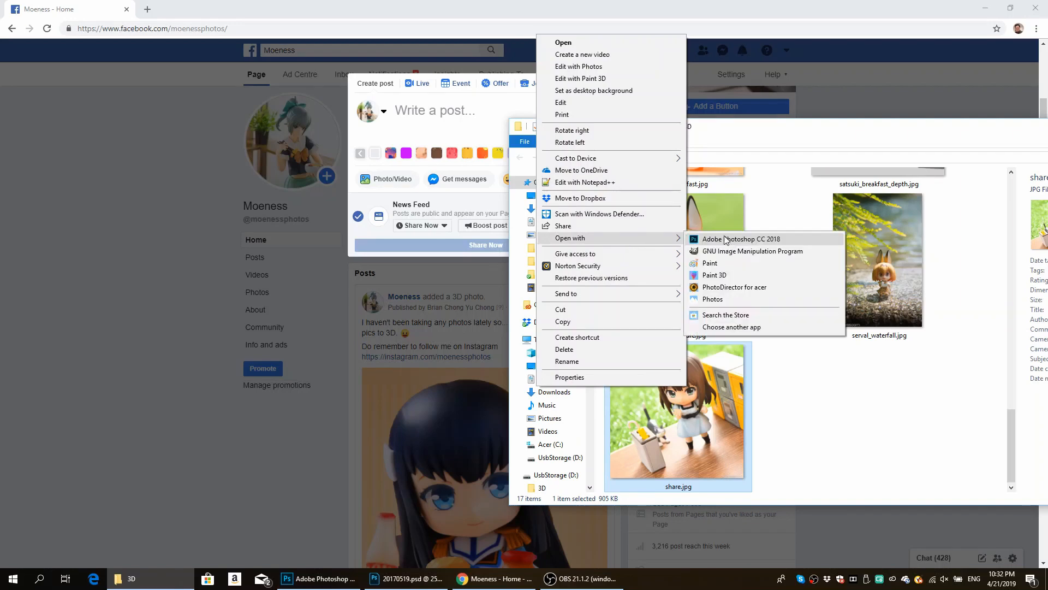
left_click(725, 238)
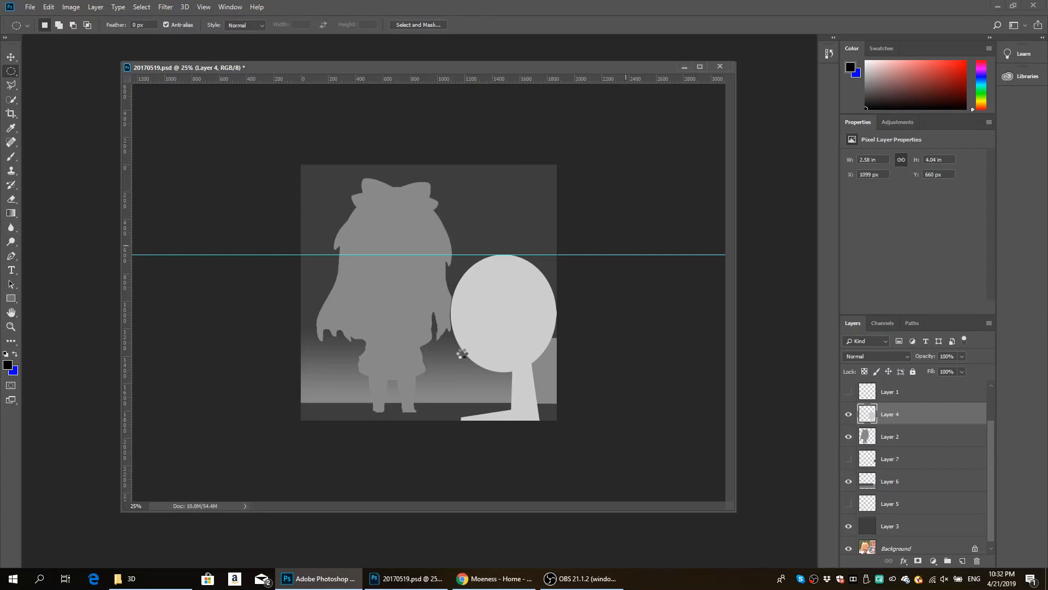
- Rename share.jpg in the 3D folder as shiburin.jpg
left_click(158, 578)
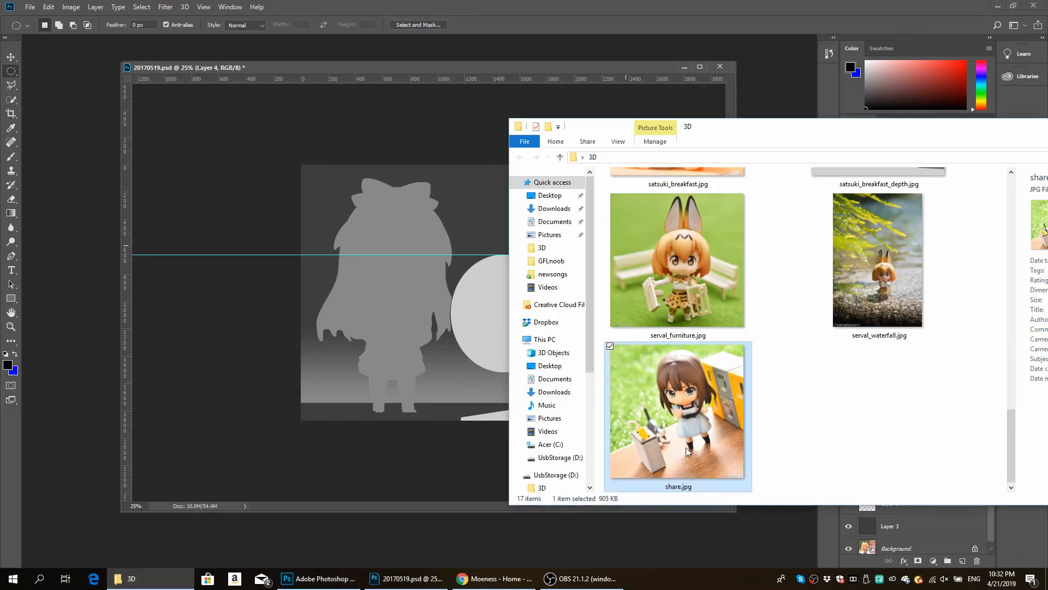
left_click(775, 451)
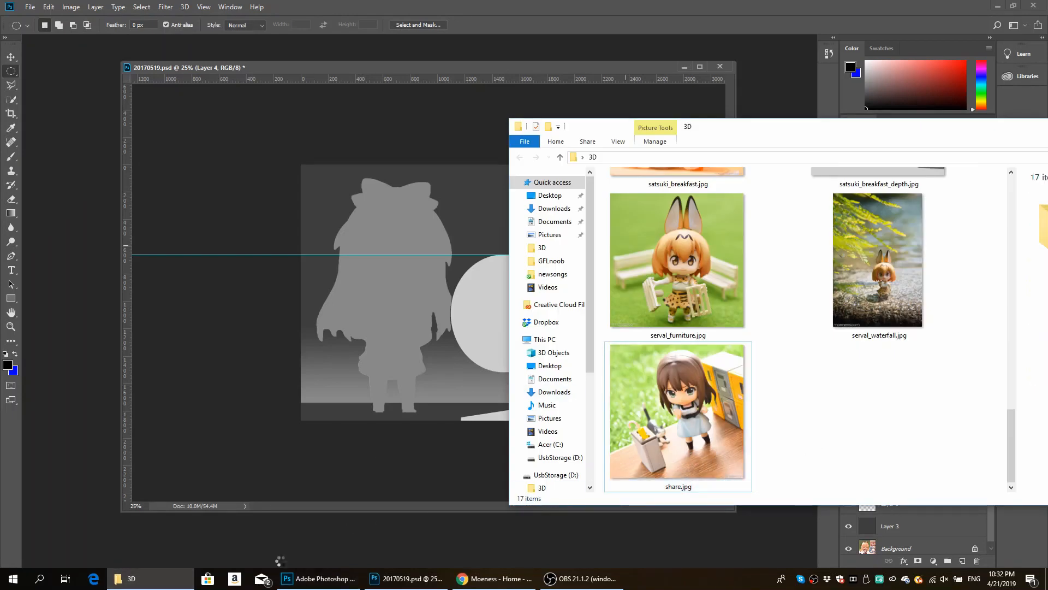
left_click(705, 460)
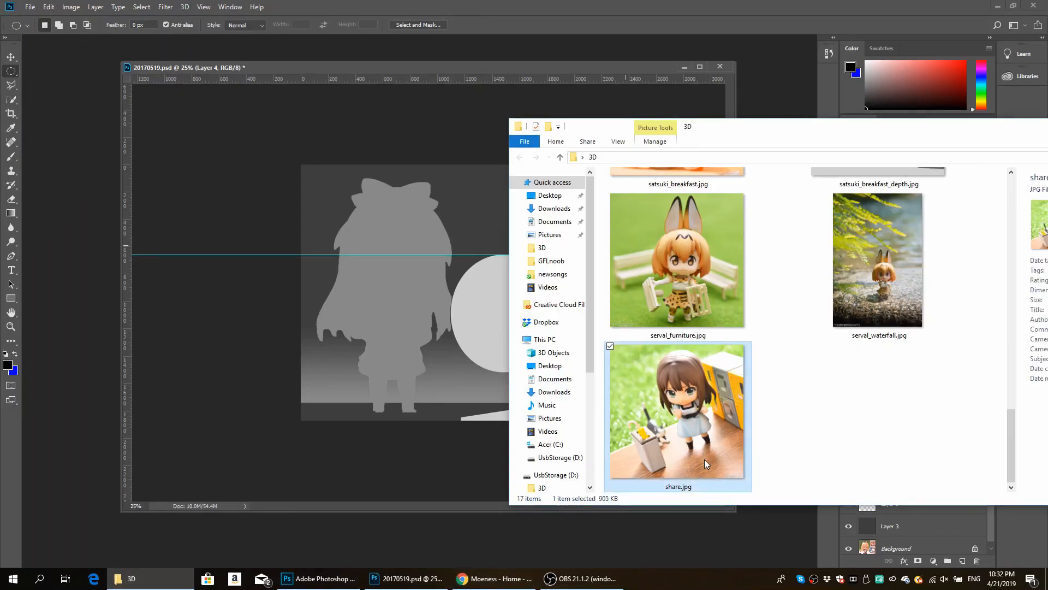
key("F2")
type("shiburin")
key("Return")
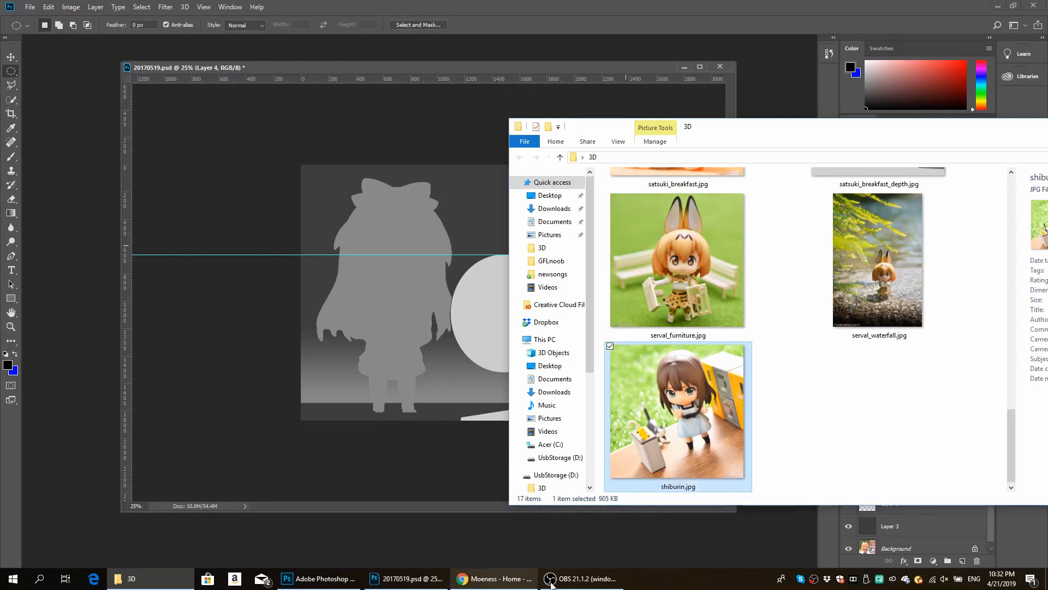
- Switch to Photoshop, reposition the share.jpg document window, choose the Polygonal Lasso tool and enlarge the window to leave margins around the canvas
left_click(326, 583)
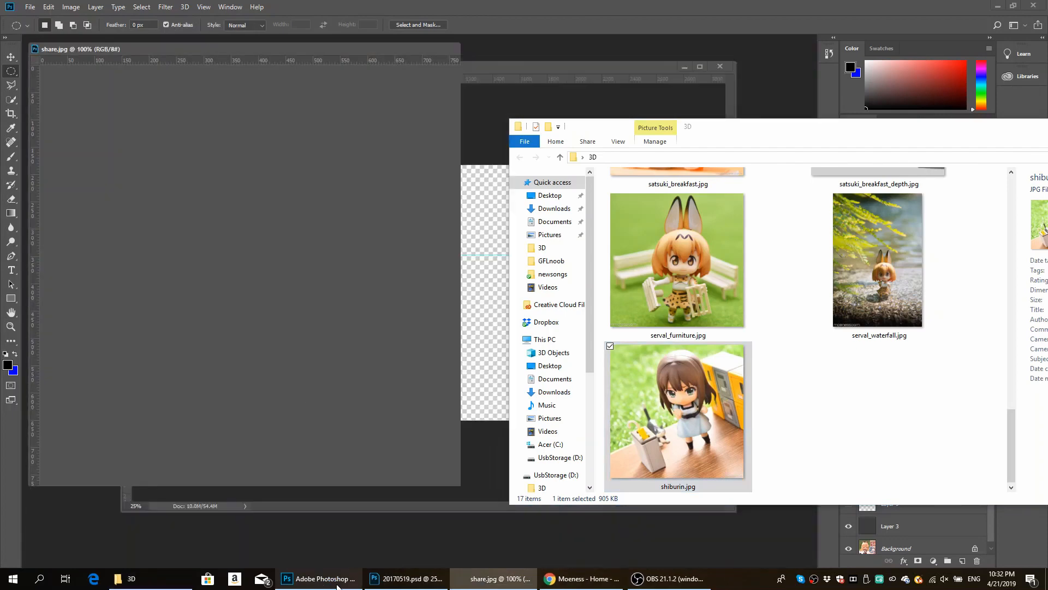
left_click_drag(338, 50, 648, 93)
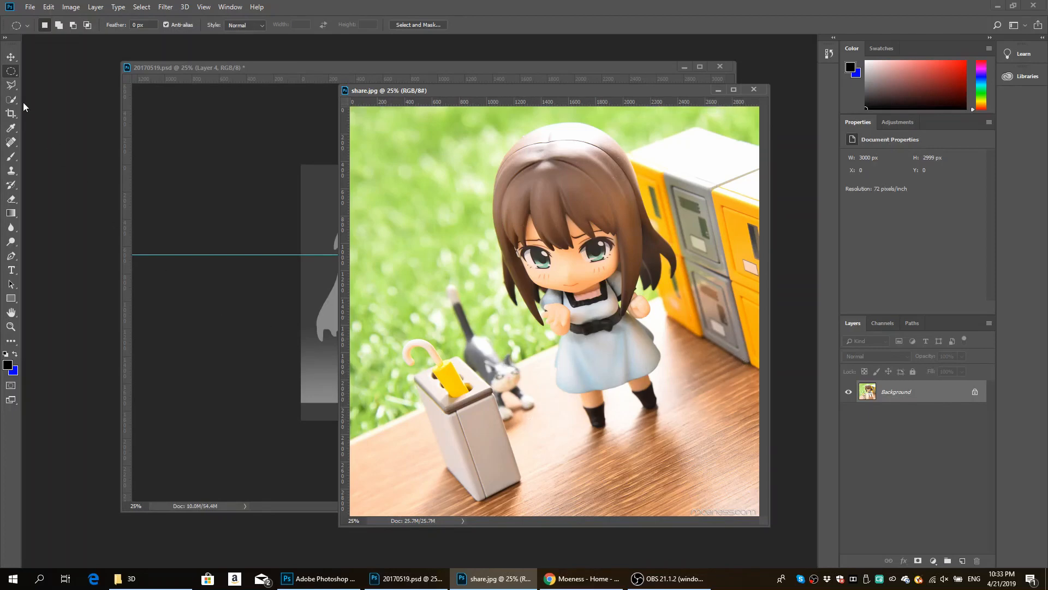
left_click(11, 84)
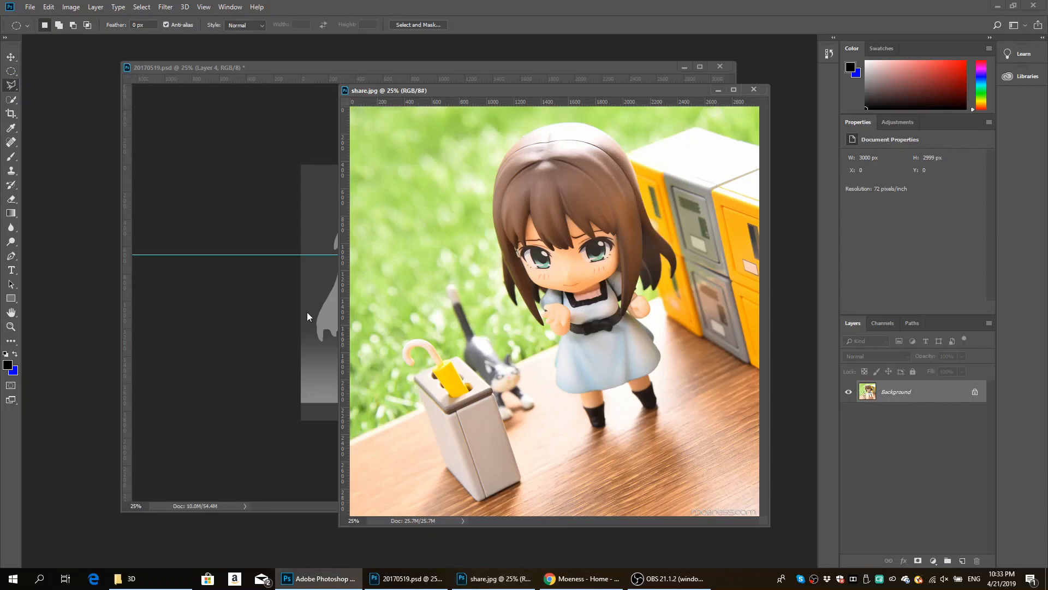
left_click_drag(769, 525, 868, 558)
- Outline the wooden table and the lockers as one polygonal lasso selection that extends past the canvas edges
left_click(387, 462)
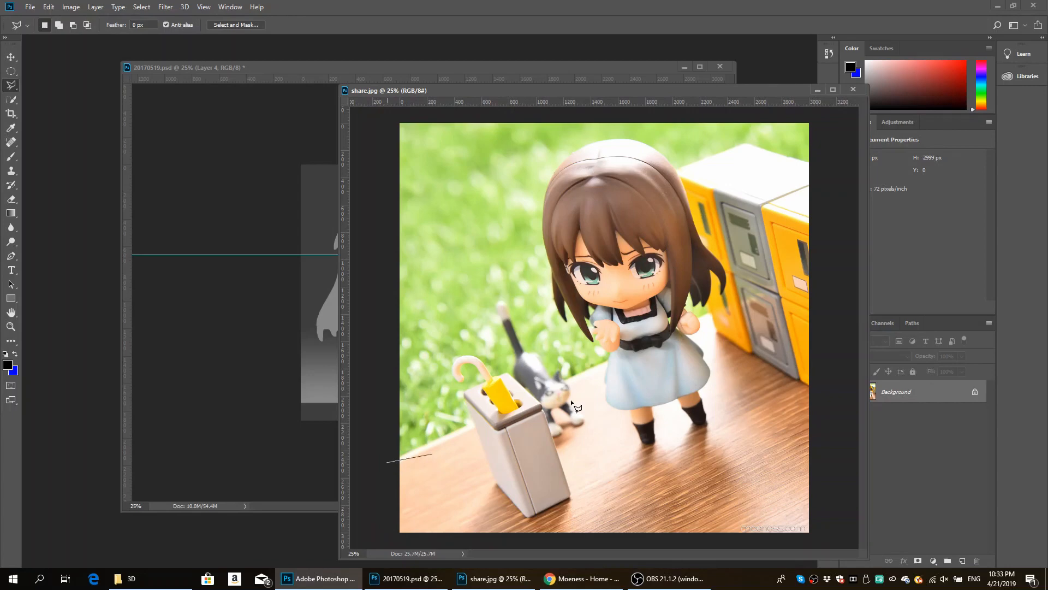
left_click(709, 313)
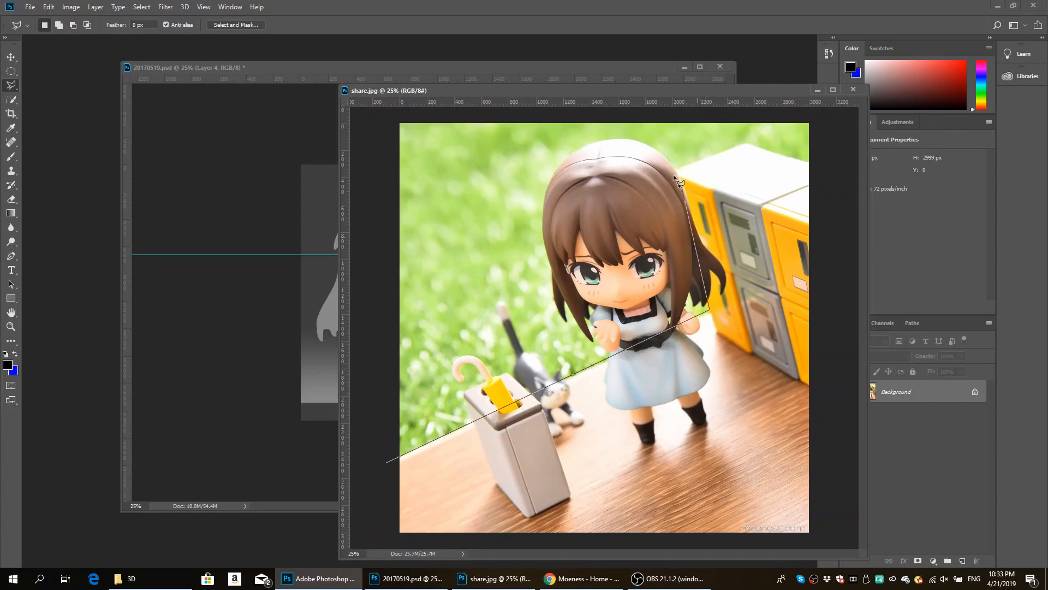
left_click(677, 171)
left_click(748, 143)
left_click(821, 162)
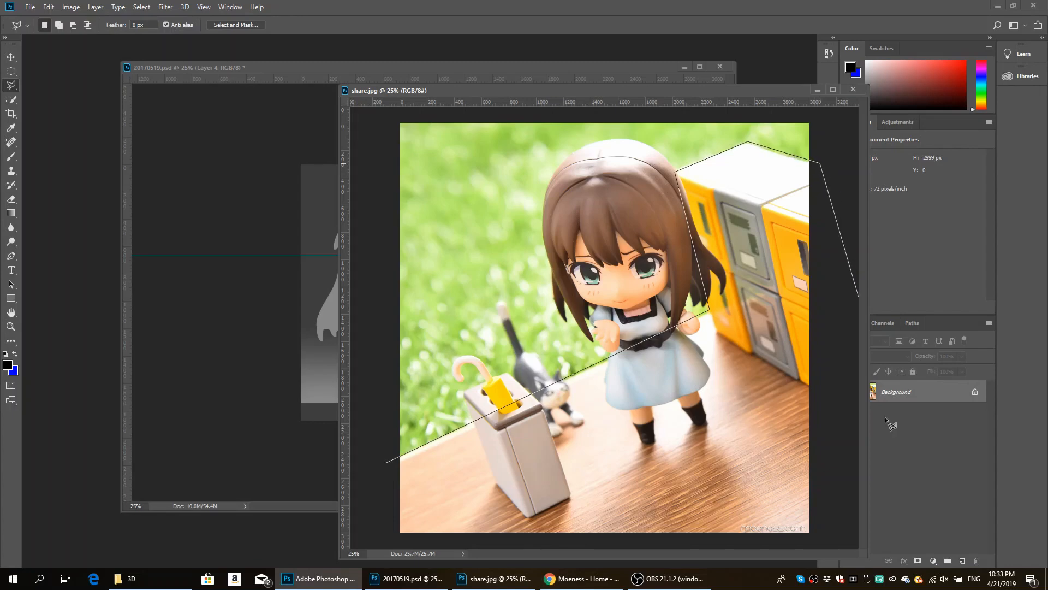
left_click(824, 542)
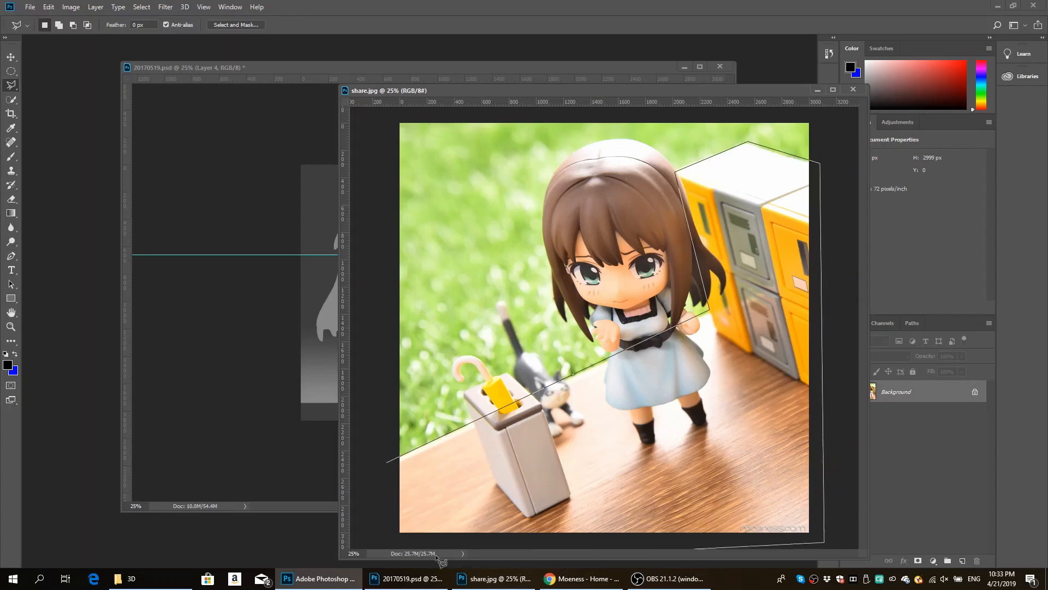
double_click(377, 539)
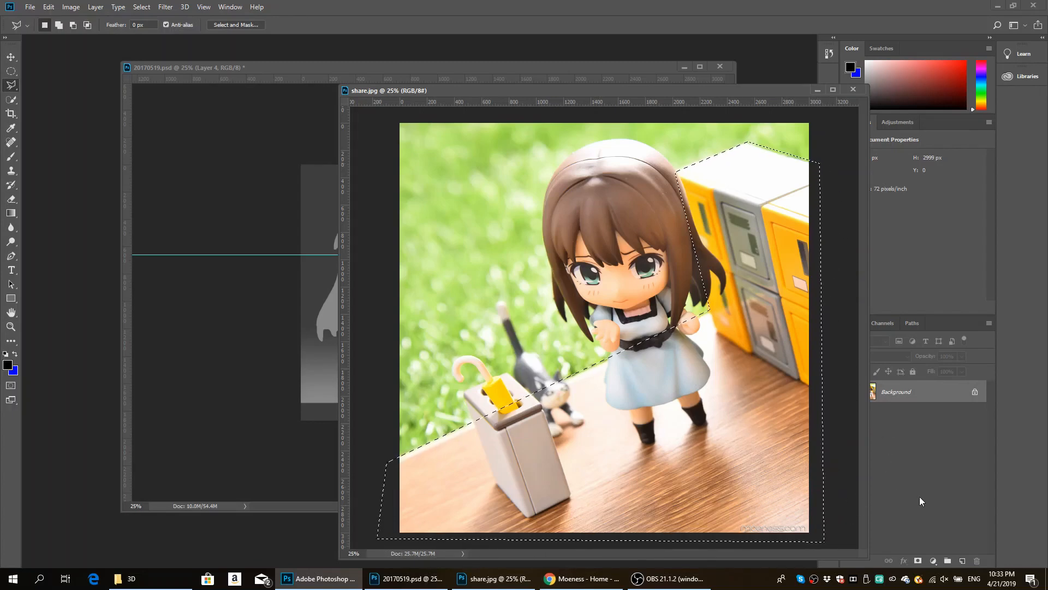
- Add a new layer above the photo and set the background colour to grey #949494
left_click(962, 561)
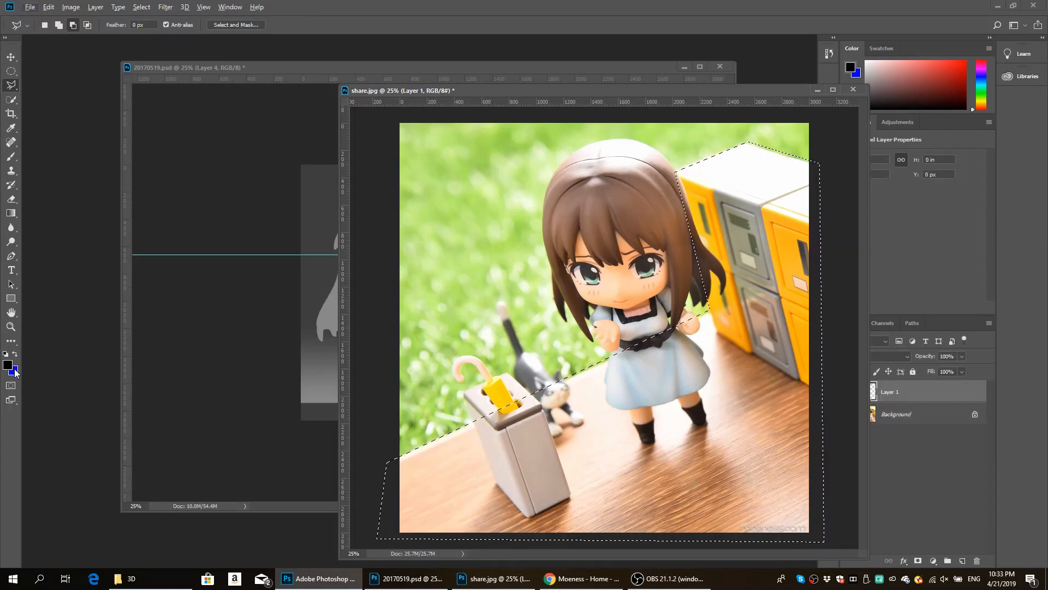
left_click(13, 371)
left_click_drag(560, 319, 438, 295)
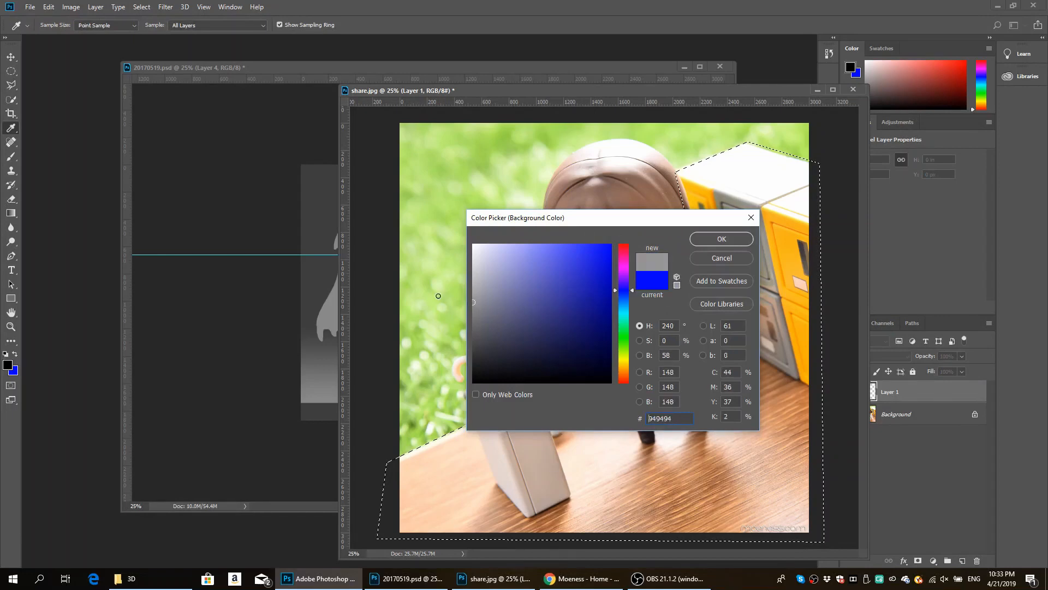
left_click(438, 295)
left_click(722, 239)
key("l")
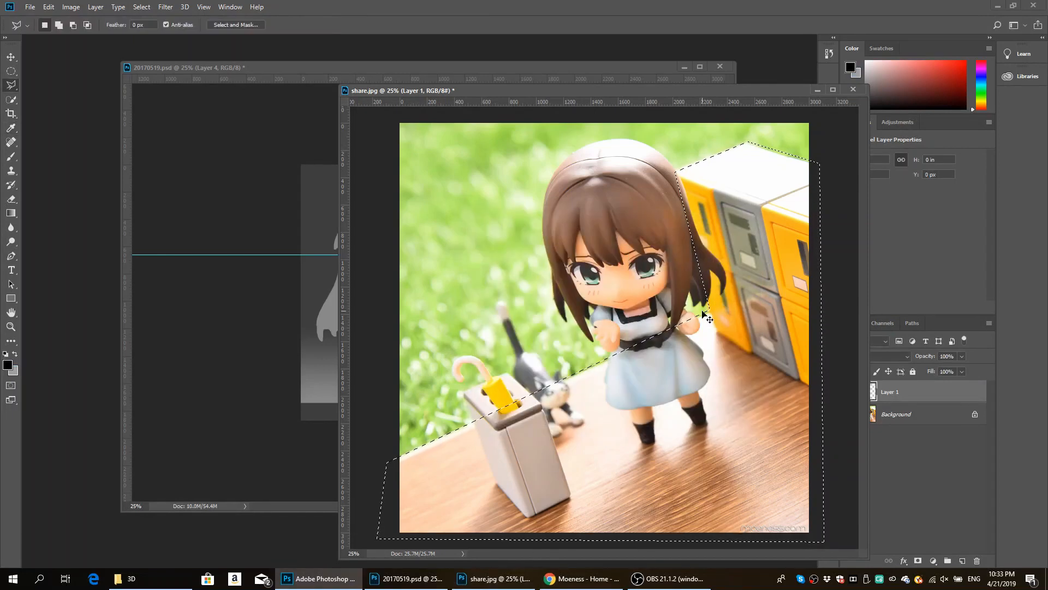
- Fill the table-and-lockers selection on Layer 1 with the grey background colour and deselect it
key("ctrl+BackSpace")
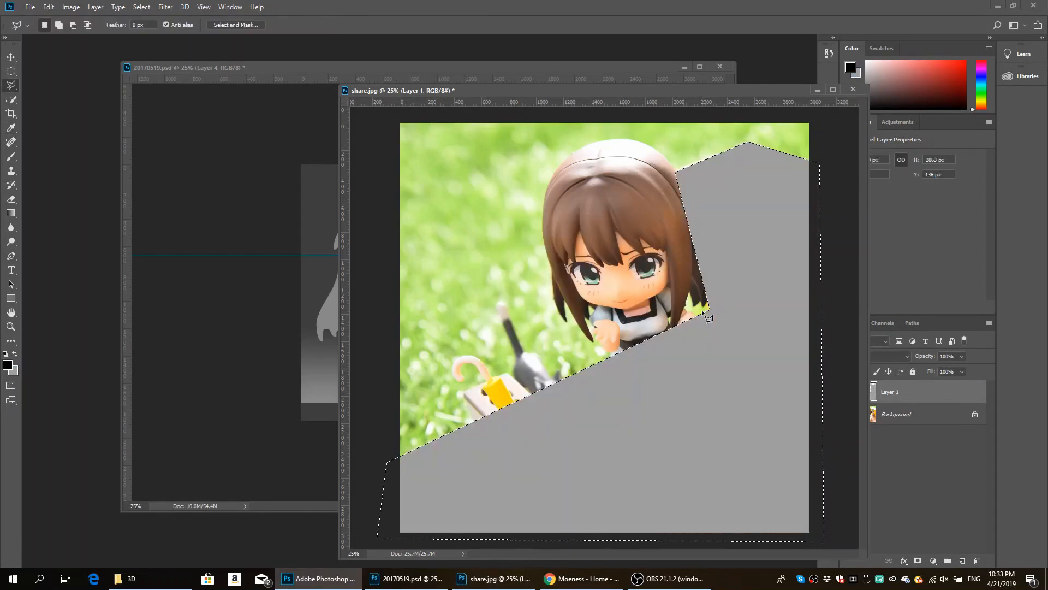
left_click(10, 72)
key("ctrl+d")
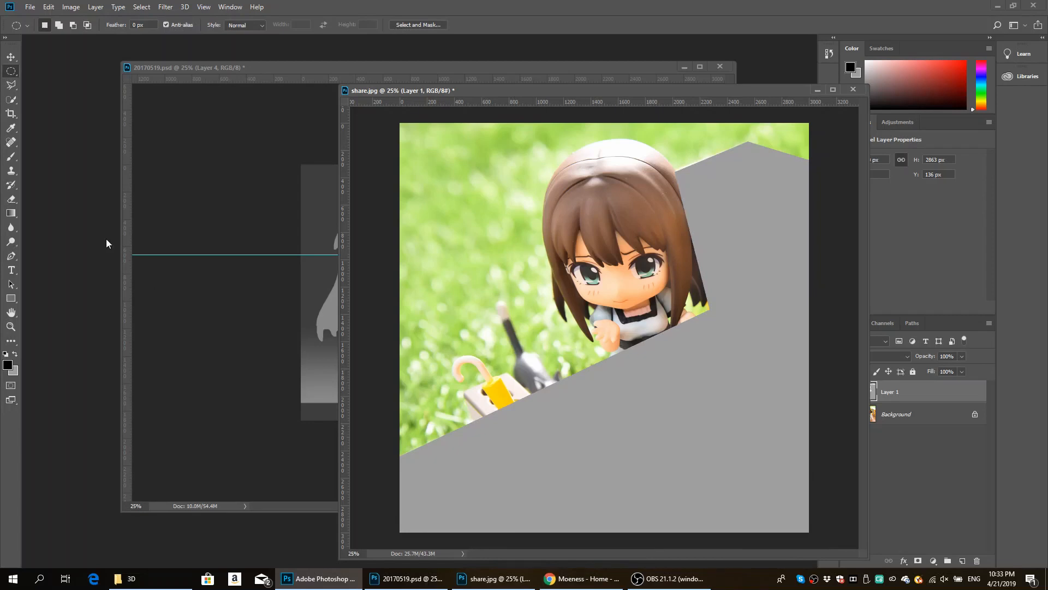
- Use the Quick Selection tool on the Background layer to select the figurine's head, hair, arms and upper body
left_click(10, 100)
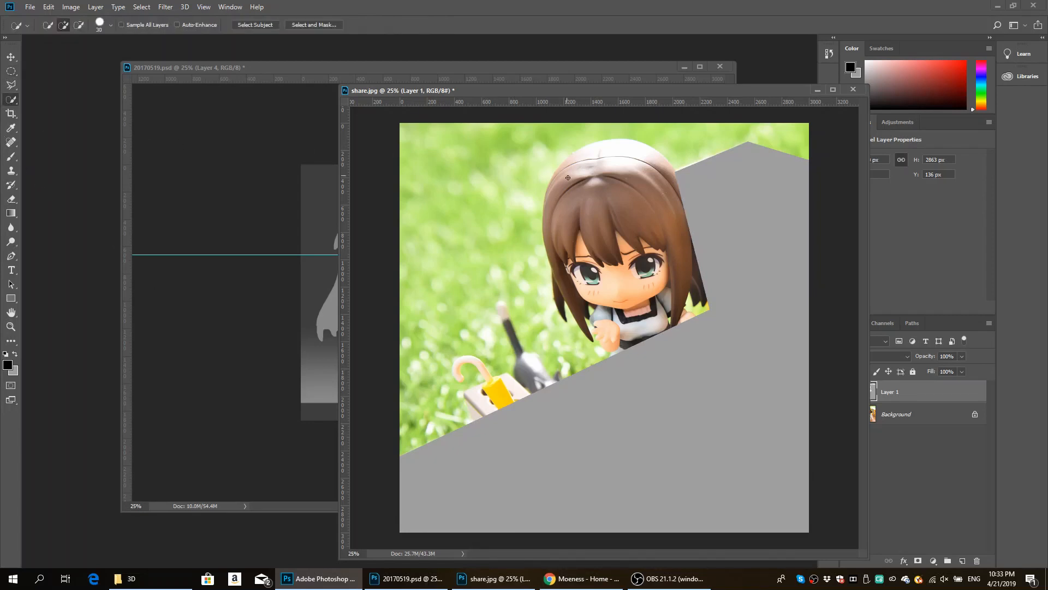
left_click(911, 424)
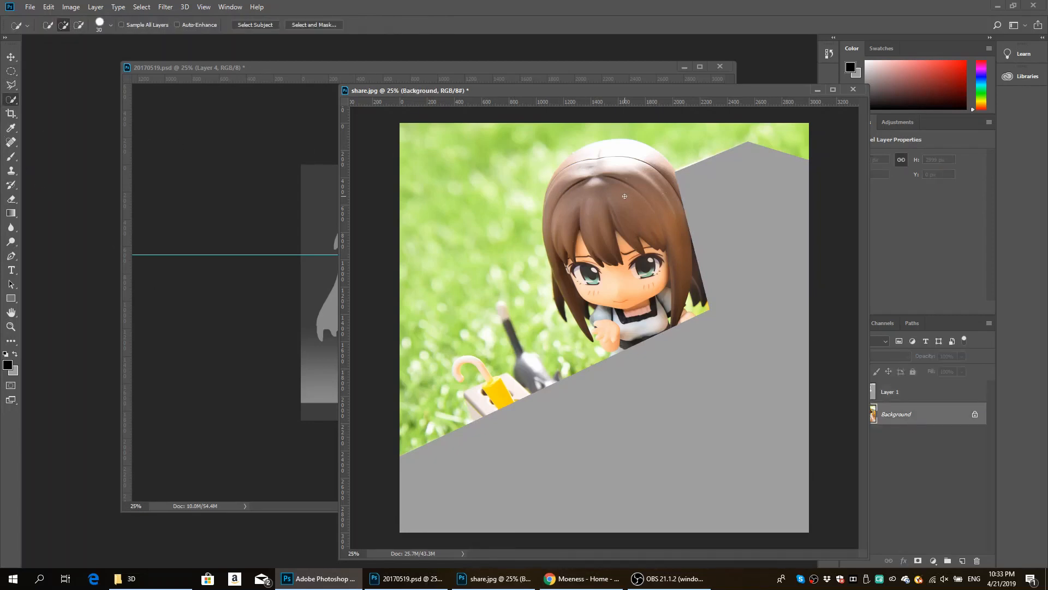
mouse_move(598, 155)
left_mouse_down()
mouse_move(650, 179)
mouse_move(661, 208)
mouse_move(675, 274)
mouse_move(641, 301)
mouse_move(645, 312)
mouse_move(688, 319)
mouse_move(611, 328)
left_mouse_up()
left_click(620, 351)
- Fill the figurine selection with the grey background colour on Layer 1, moving the document window clear of the layer list, and deselect
left_click(900, 400)
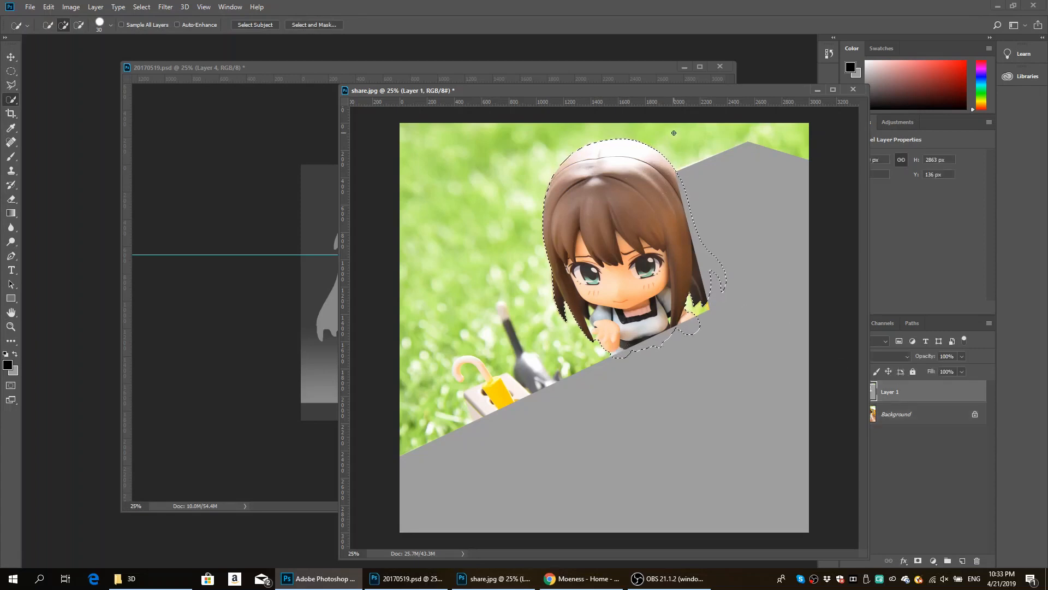
left_click_drag(662, 97, 557, 98)
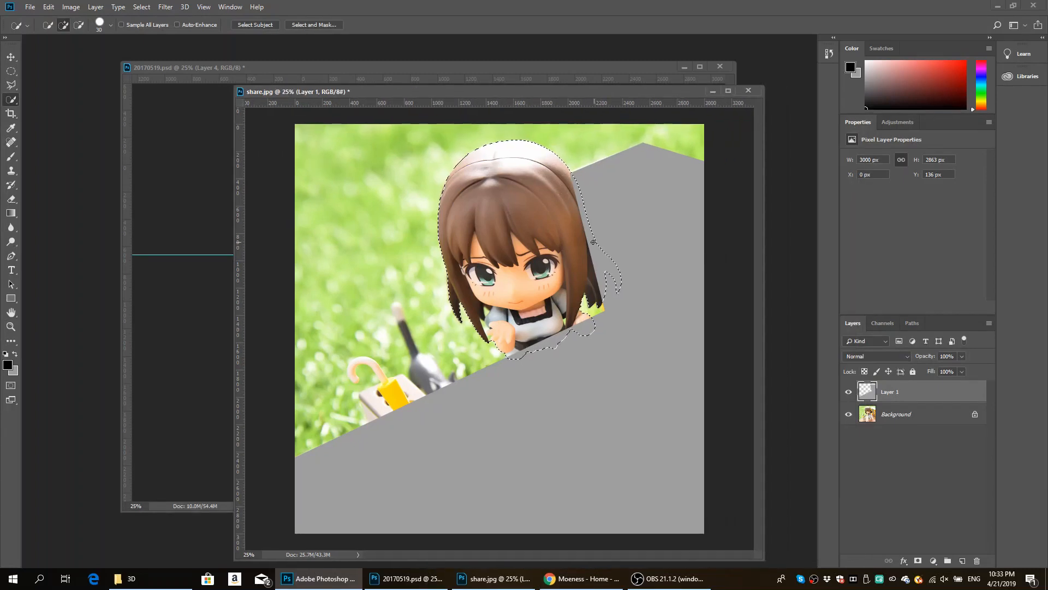
key("ctrl+BackSpace")
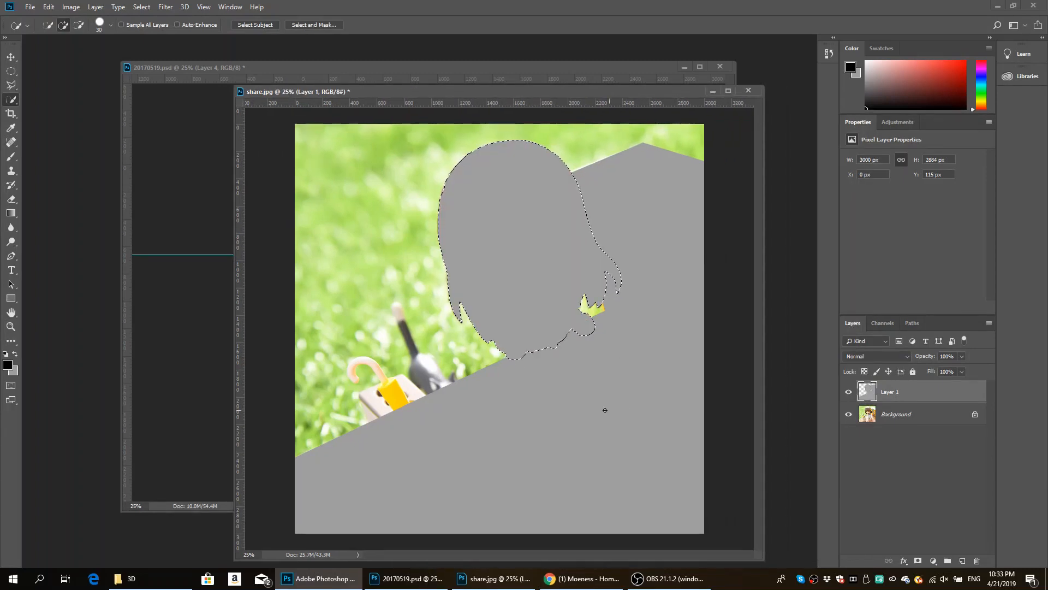
key("m")
key("ctrl+d")
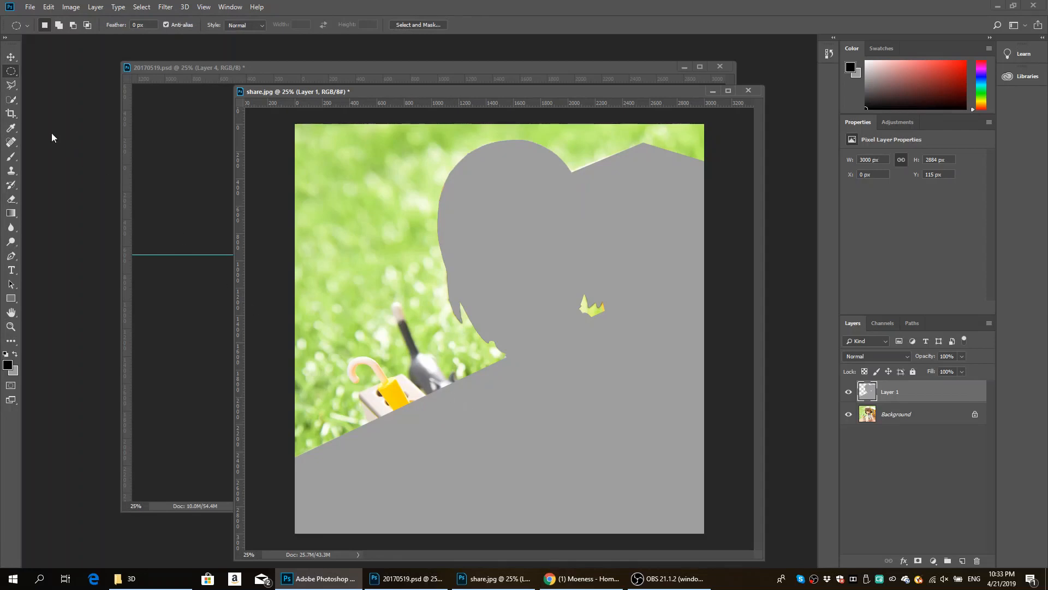
- Quick-select the cat with its tail, the umbrella handle and the box on the Background layer, subtracting the excess grass
left_click(12, 99)
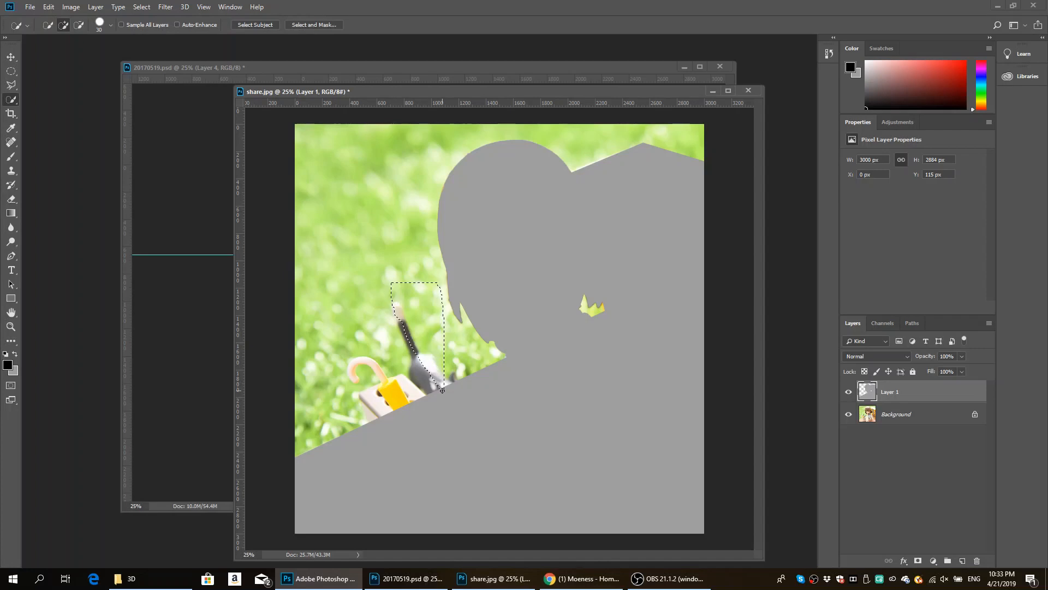
left_click(896, 419)
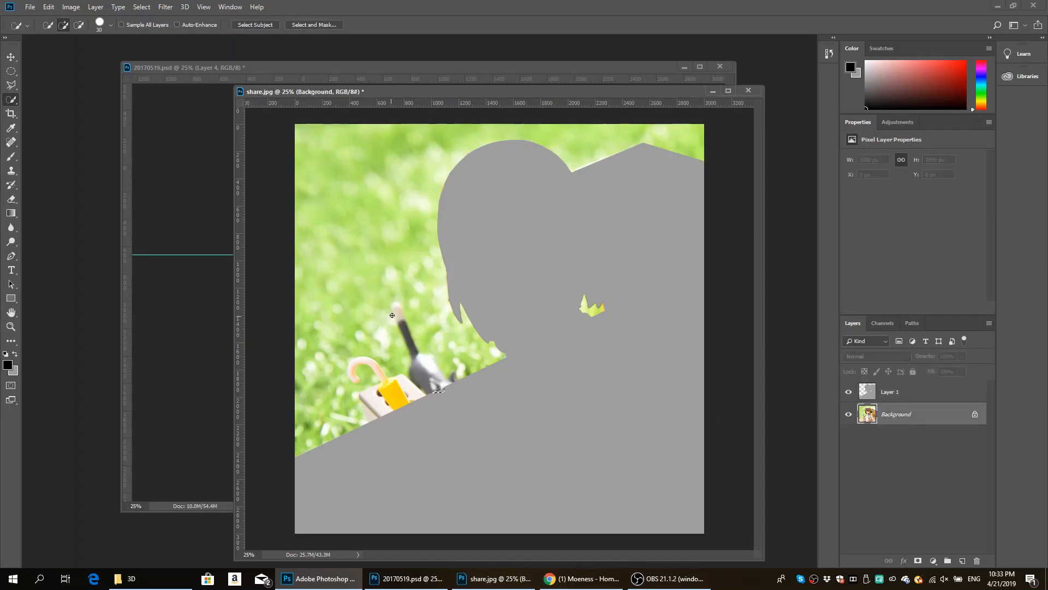
left_click_drag(398, 308, 411, 348)
key("alt")
mouse_move(430, 286)
left_mouse_down()
mouse_move(454, 301)
mouse_move(450, 320)
mouse_move(421, 294)
mouse_move(408, 295)
mouse_move(409, 313)
mouse_move(396, 287)
mouse_move(352, 315)
mouse_move(343, 289)
mouse_move(386, 272)
mouse_move(417, 278)
mouse_move(292, 301)
mouse_move(322, 284)
mouse_move(333, 316)
mouse_move(401, 361)
left_mouse_up()
mouse_move(326, 348)
left_mouse_down()
mouse_move(303, 376)
mouse_move(319, 399)
left_mouse_up()
mouse_move(351, 371)
left_mouse_down()
mouse_move(402, 395)
mouse_move(372, 392)
mouse_move(381, 431)
left_mouse_up()
left_click(361, 370, "alt")
left_click(360, 419, "alt")
- Add the box's straight side edge and lower area to the selection with the Polygonal Lasso tool
left_click(10, 87)
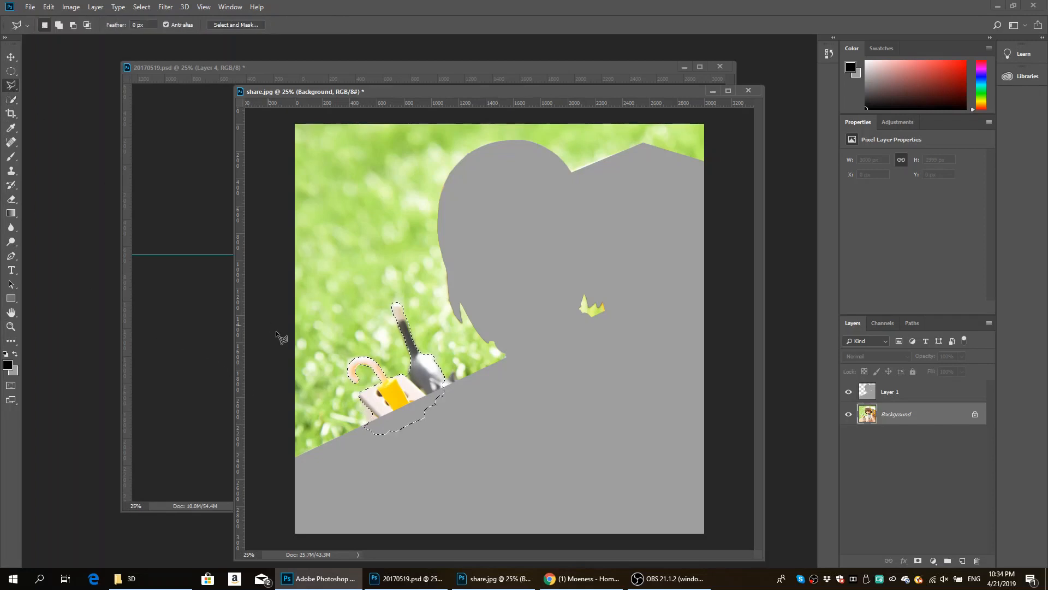
key("shift")
left_click(361, 398)
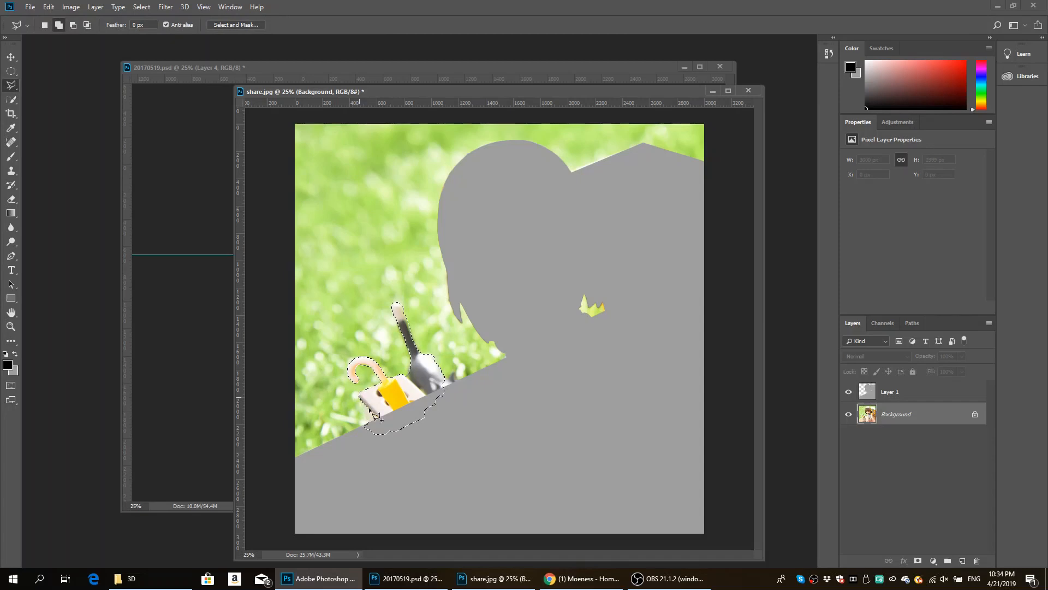
left_click(375, 451)
double_click(469, 425)
- Fill the cat and umbrella-box selection with grey on Layer 1, and patch the cat's missed ear the same way
left_click(895, 393)
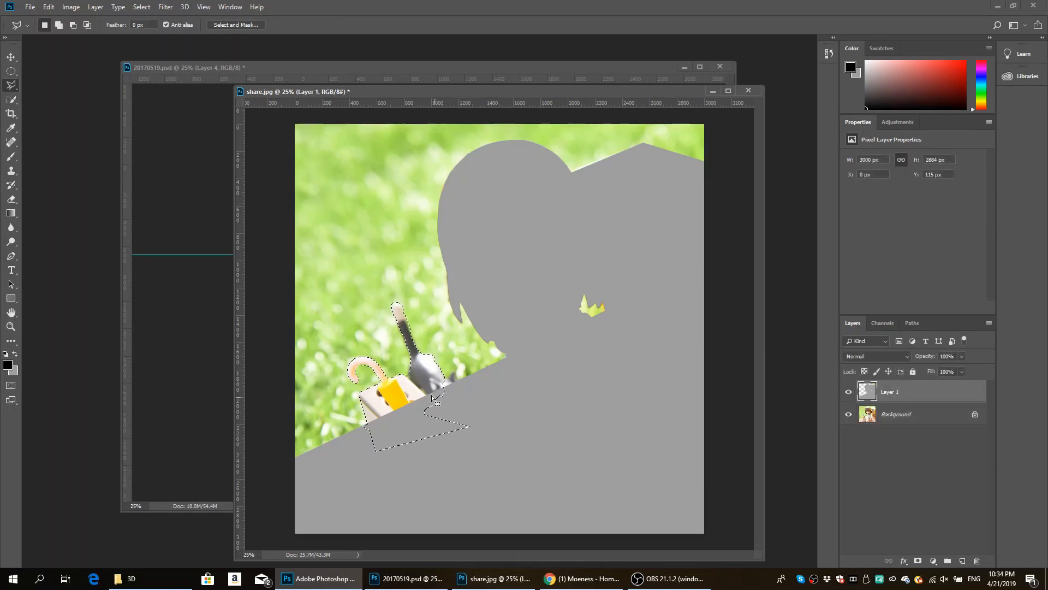
key("ctrl+BackSpace")
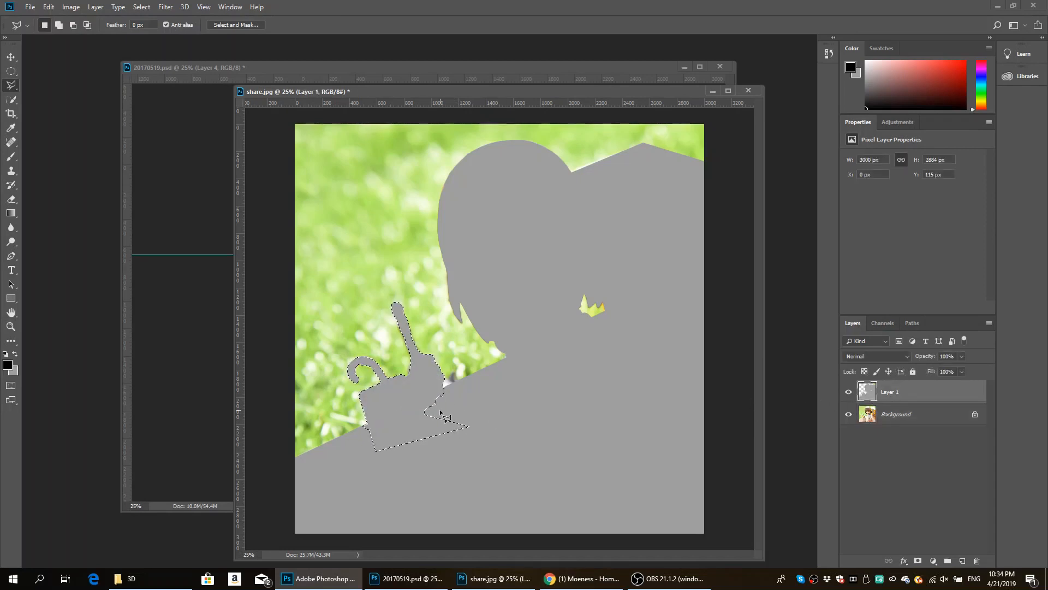
key("ctrl+d")
left_click(453, 372)
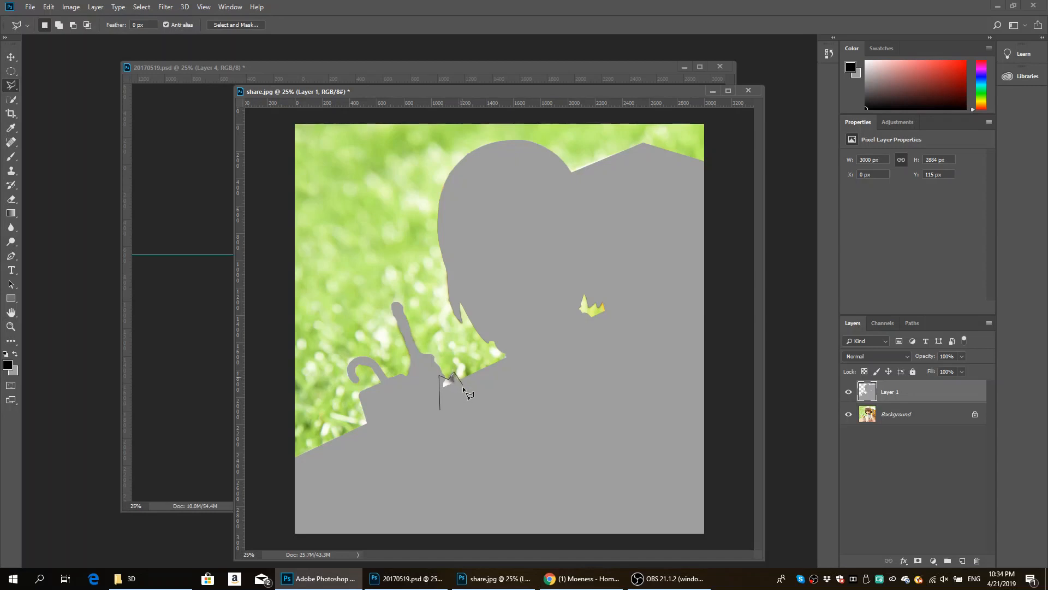
double_click(440, 408)
- Clear the ear selection, add a new layer beneath Layer 1 and fill it entirely with black
left_click(11, 71)
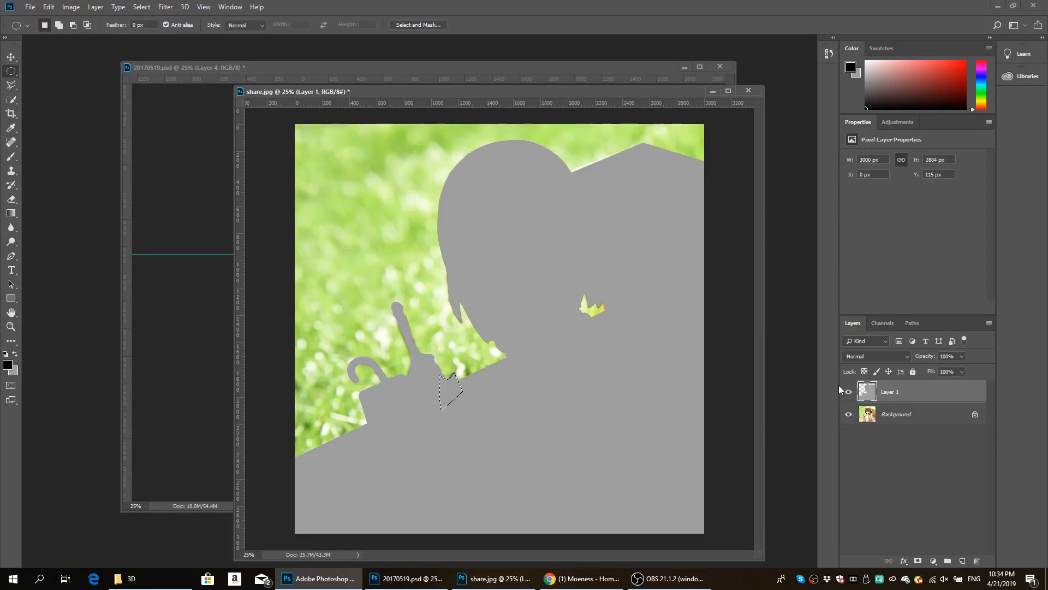
left_click(962, 561, "ctrl")
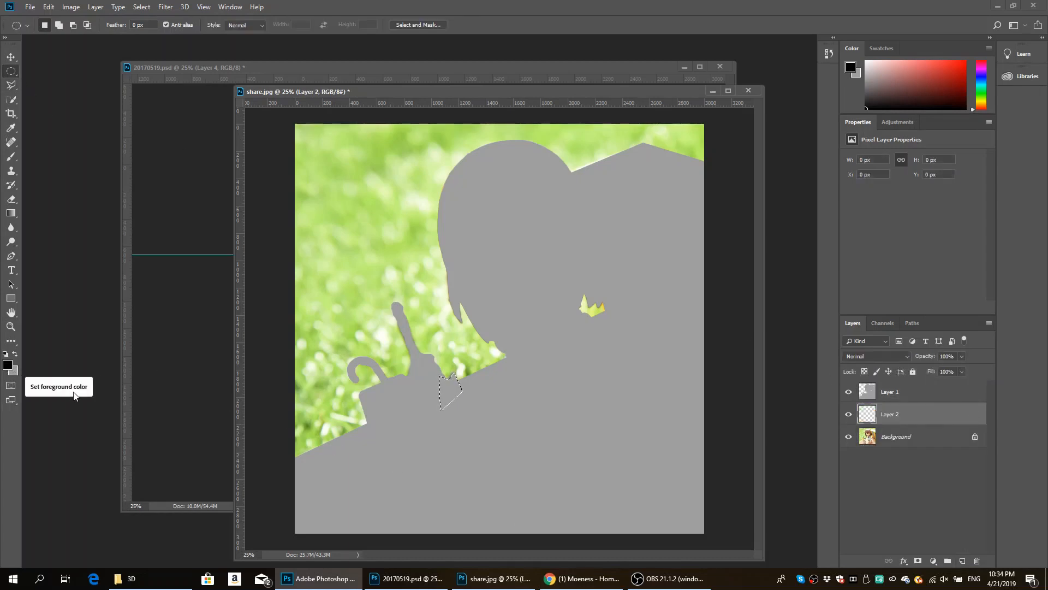
key("alt+BackSpace")
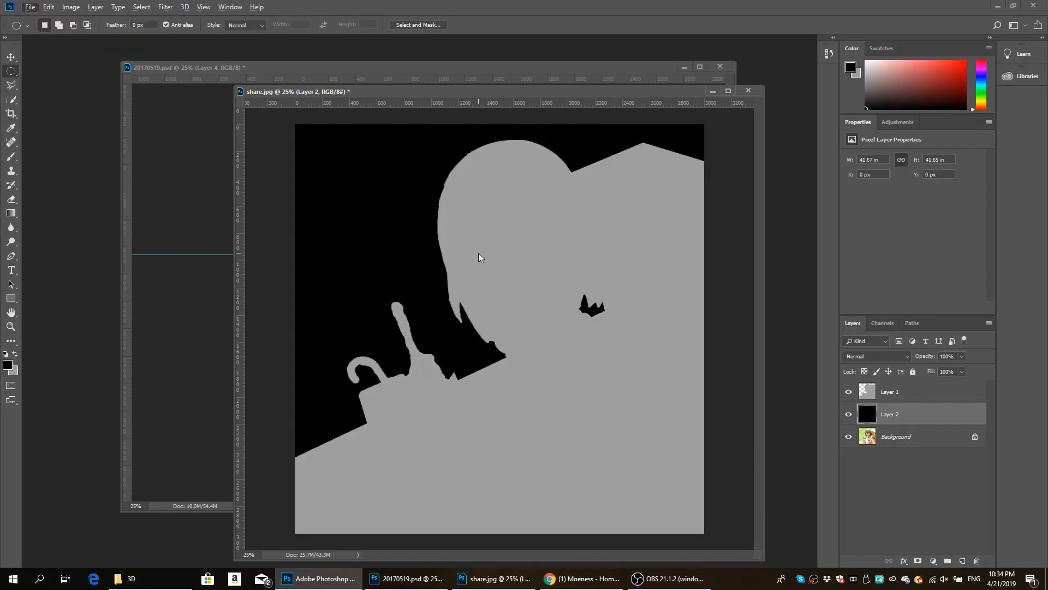
- Save the depth map in the 3D folder as a JPEG copy named shiburin_depth.jpg at quality 8
key("ctrl+shift+s")
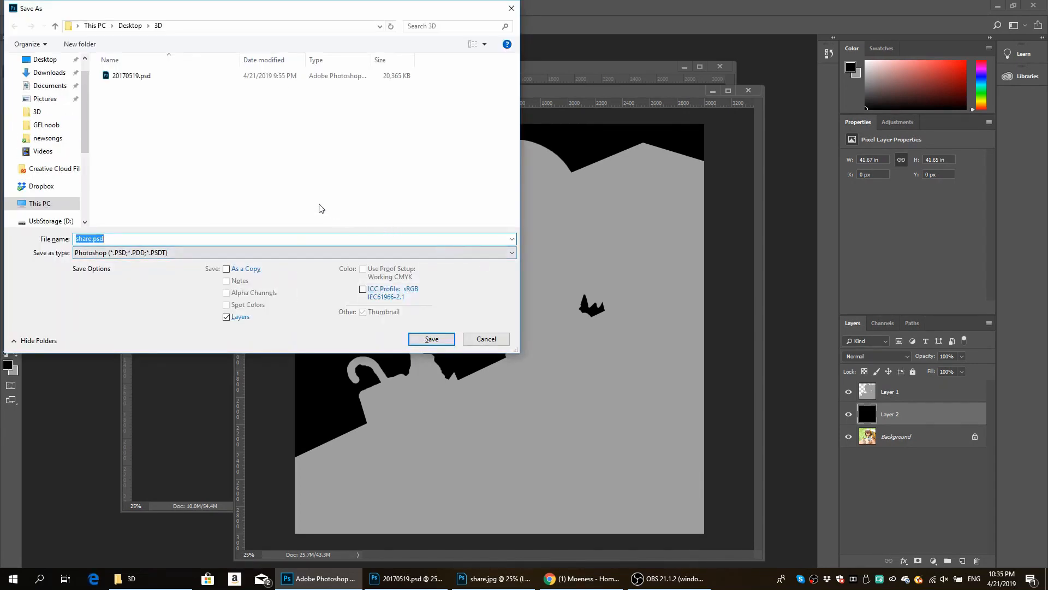
left_click(266, 250)
key("j")
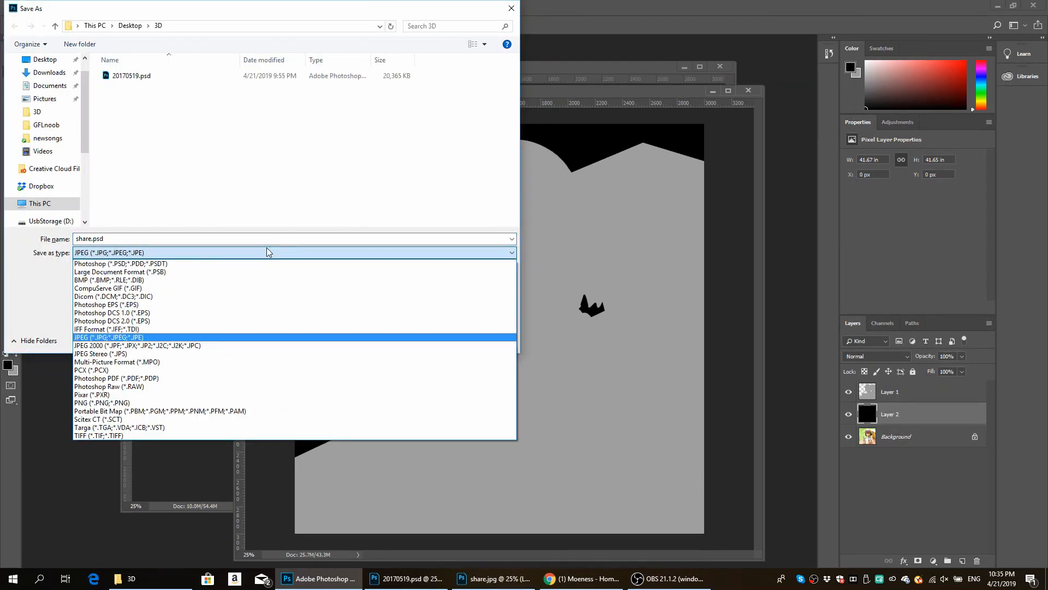
key("Return")
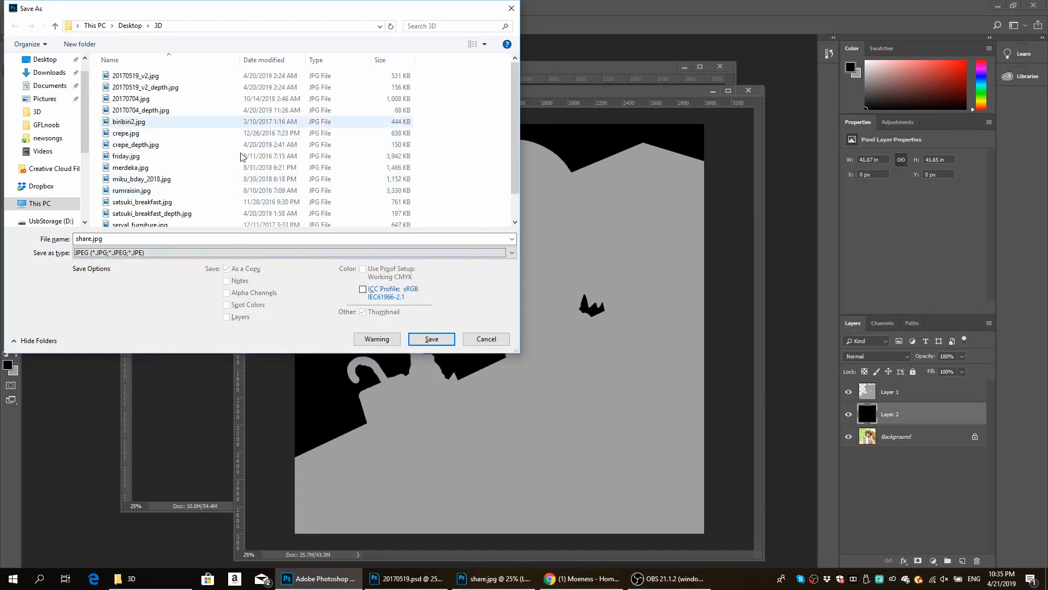
scroll(213, 197, "down", 1)
left_click(100, 239)
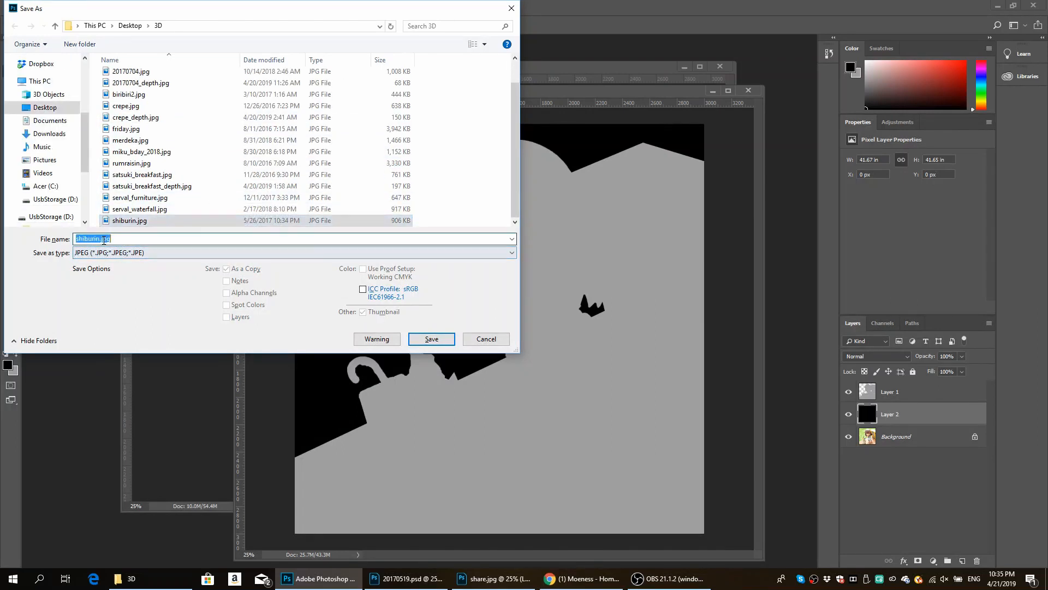
left_click(99, 239)
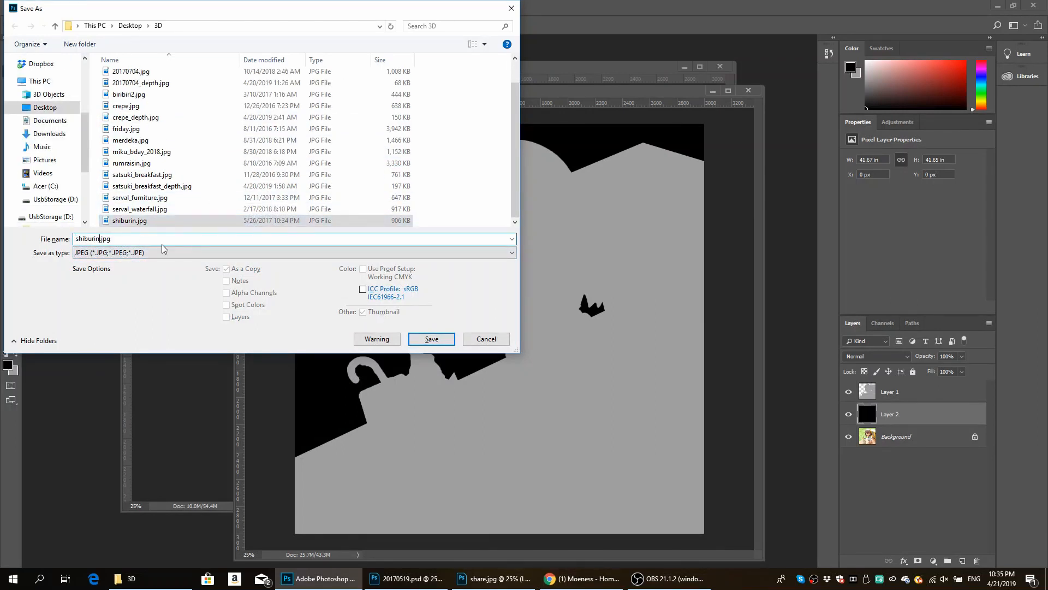
type("_depth")
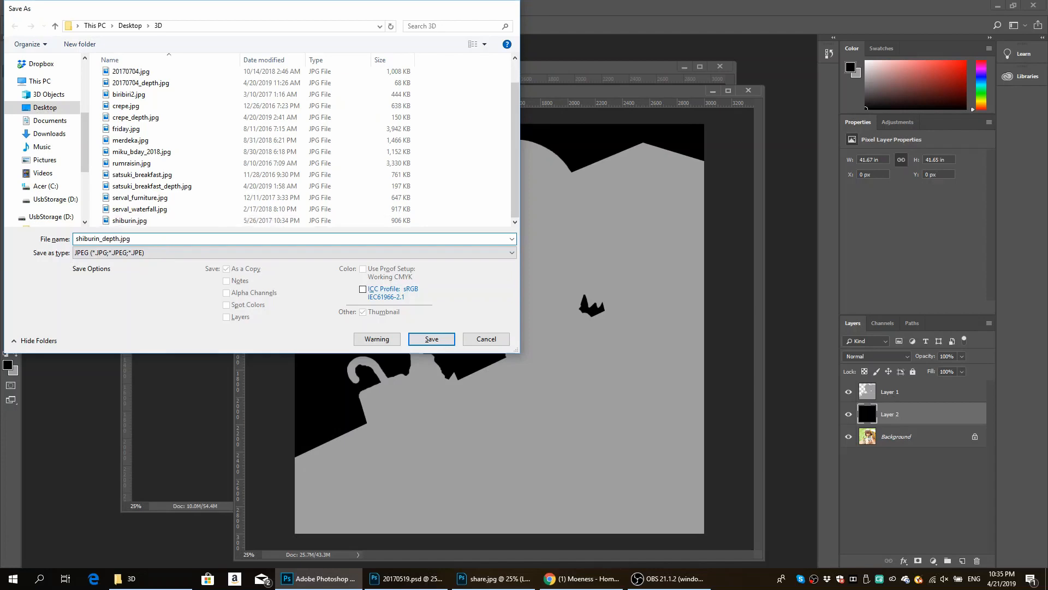
key("Return")
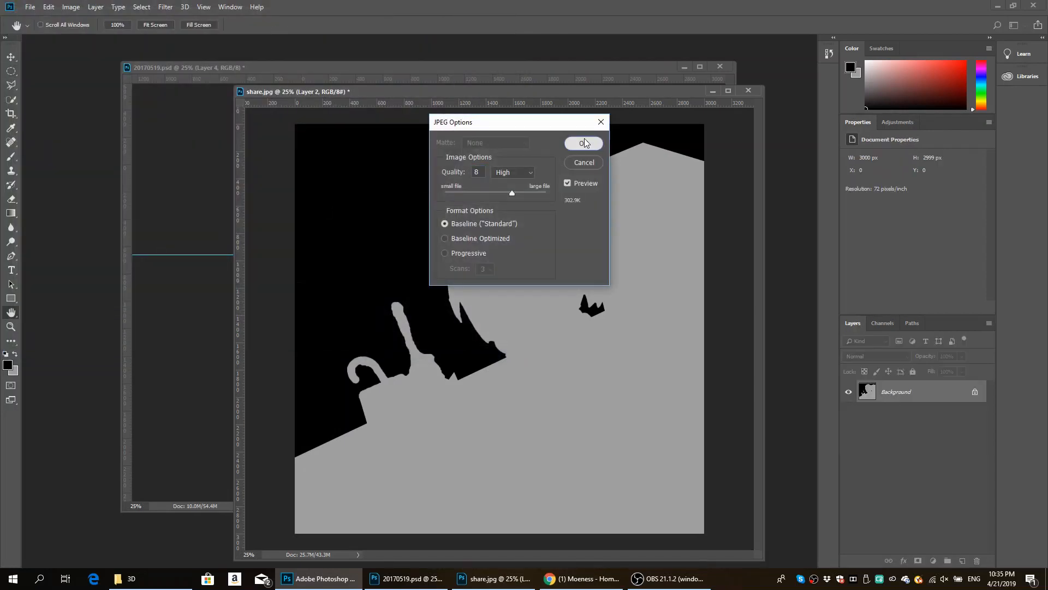
left_click(582, 144)
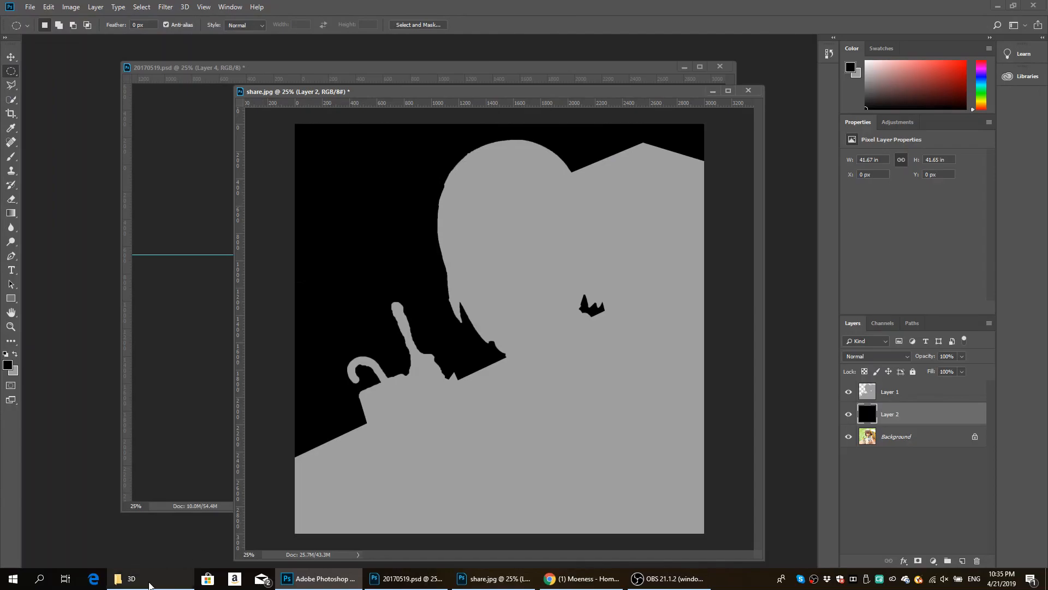
- Switch to the Facebook page and add shiburin.jpg and shiburin_depth.jpg from the 3D folder to the new post
left_click(131, 578)
left_click(556, 576)
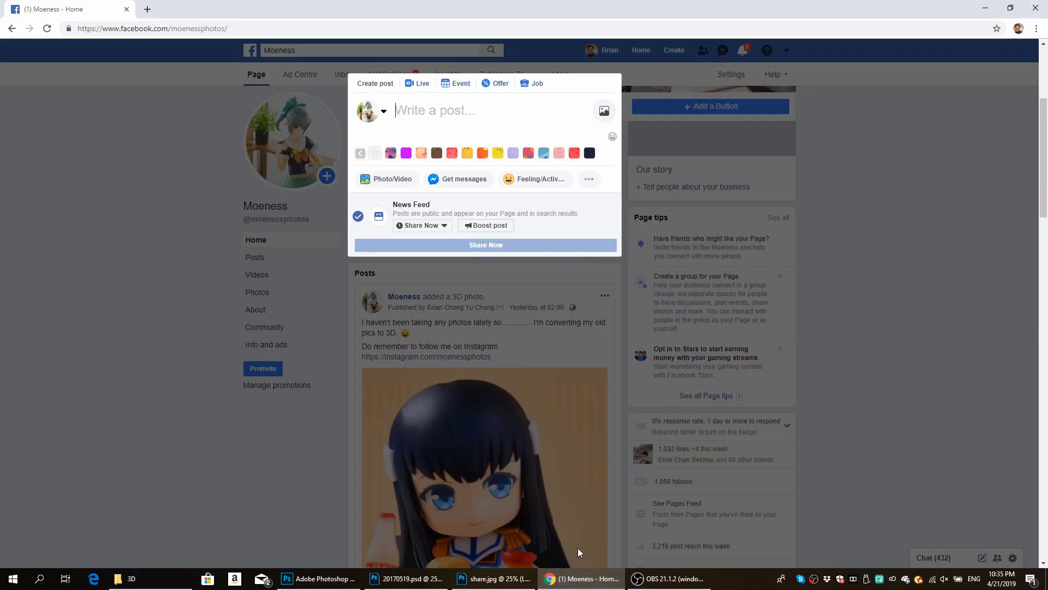
left_click(158, 585)
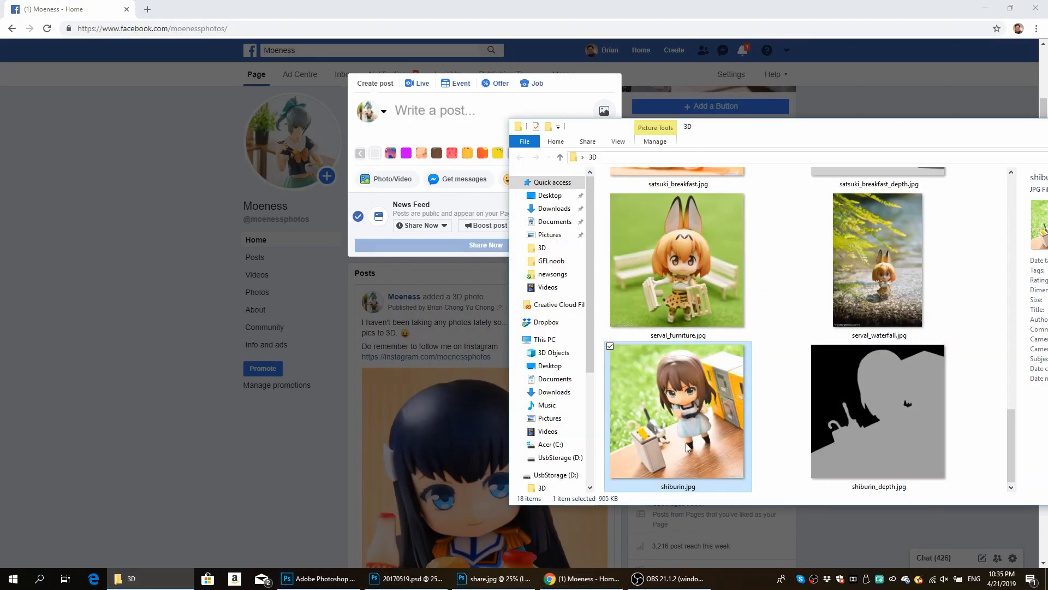
left_click_drag(708, 412, 447, 123)
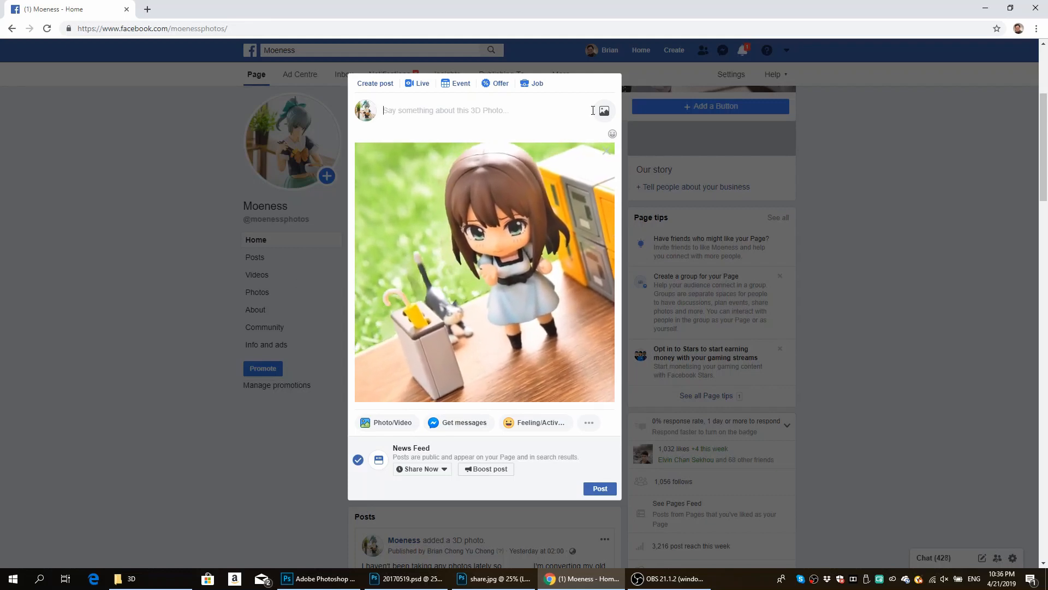
- Leave the post composer, maximize the 3D folder window and open crepe.jpg for viewing
left_click(237, 461)
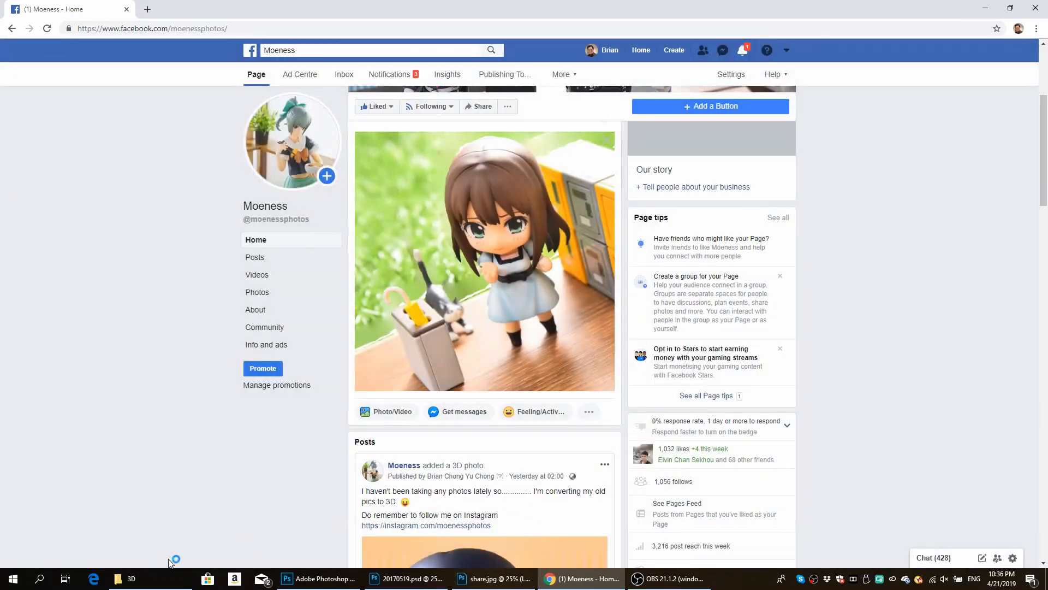
left_click(131, 578)
double_click(801, 131)
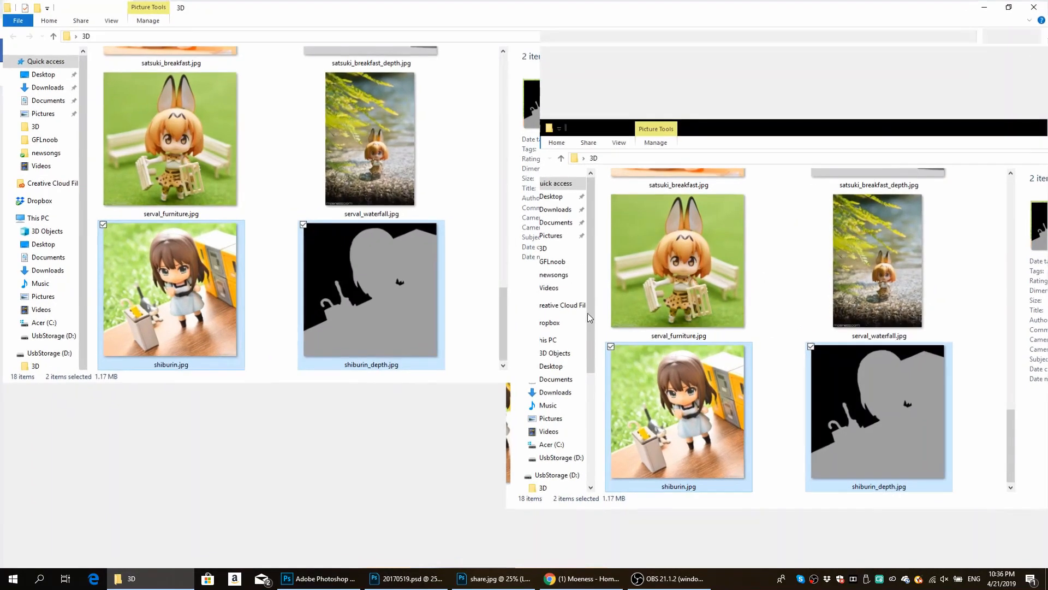
double_click(383, 303)
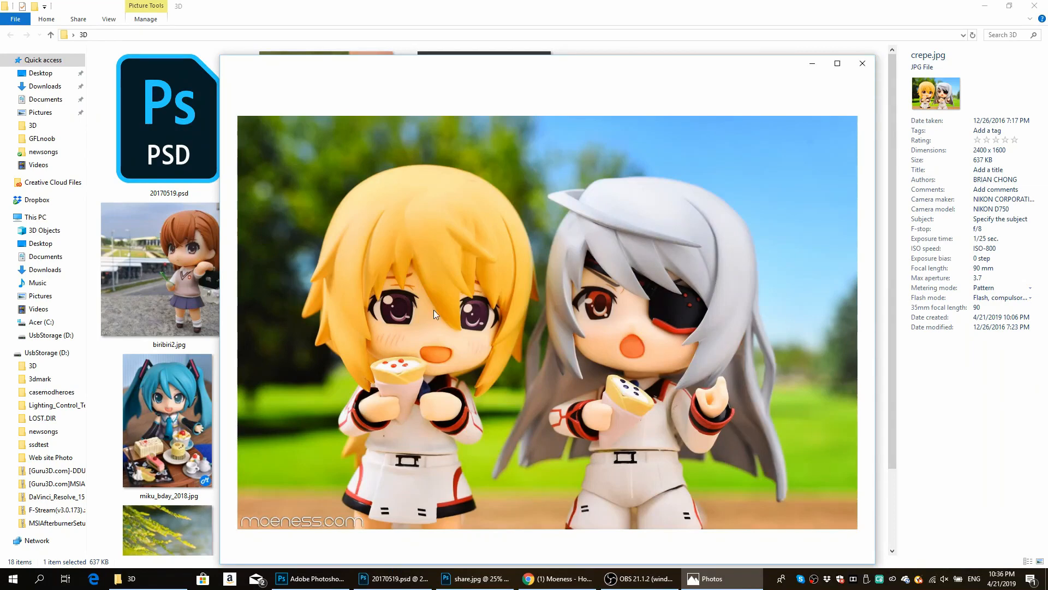
- Close the crepe.jpg preview and look through the photos and depth maps in the 3D folder for another example
left_click(863, 63)
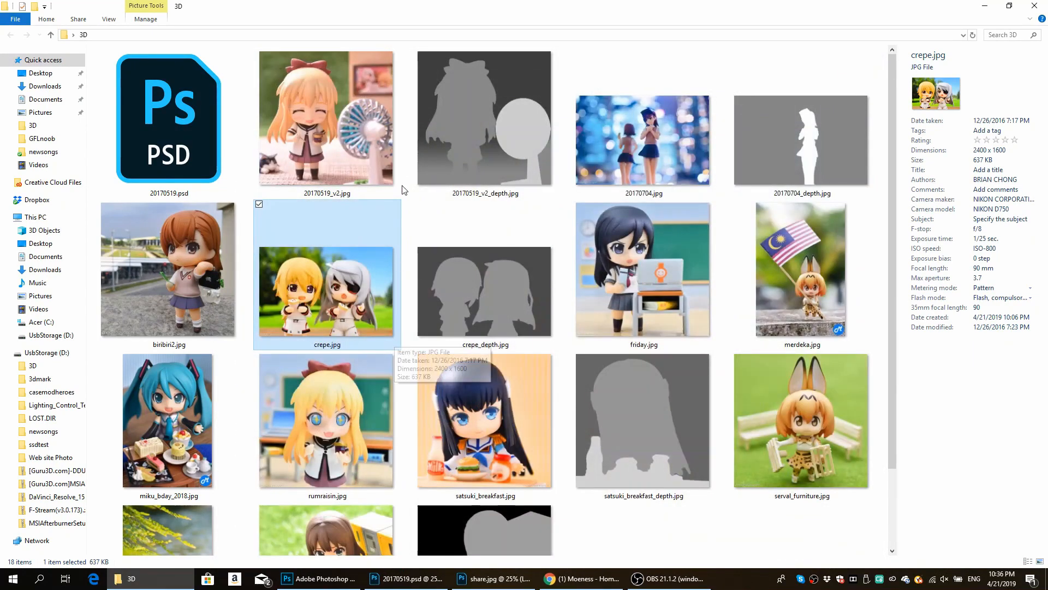
left_click(359, 165)
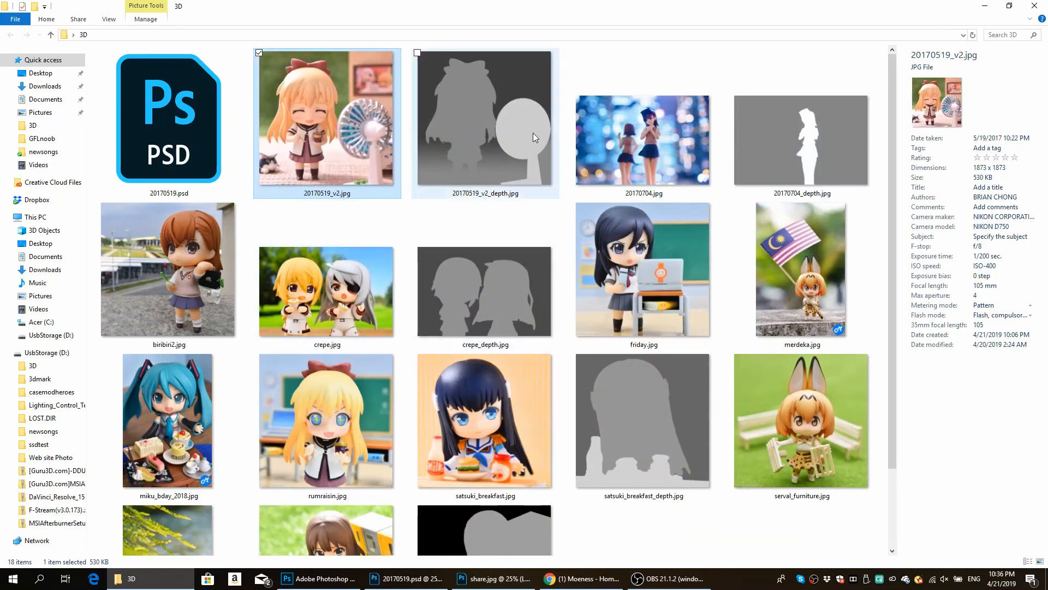
scroll(376, 189, "down", 2)
scroll(382, 191, "up", 2)
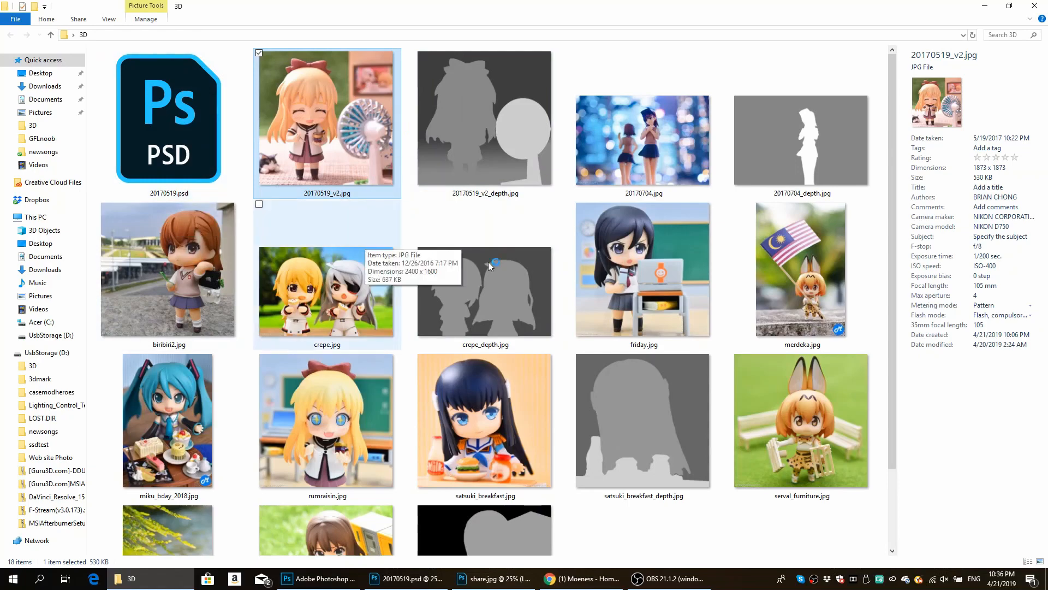
scroll(632, 329, "down", 1)
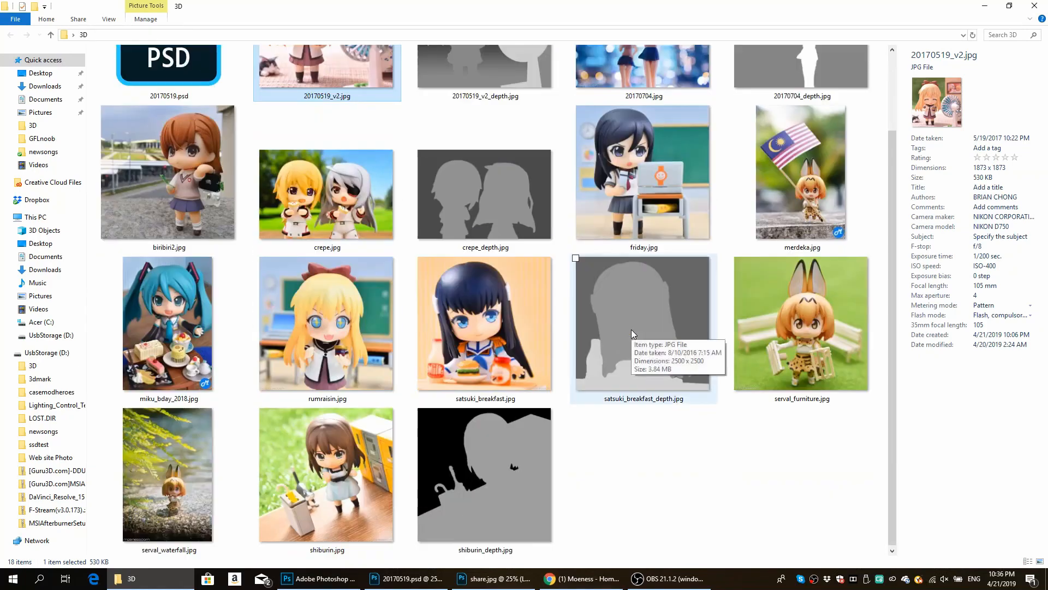
scroll(631, 329, "up", 1)
scroll(631, 329, "down", 1)
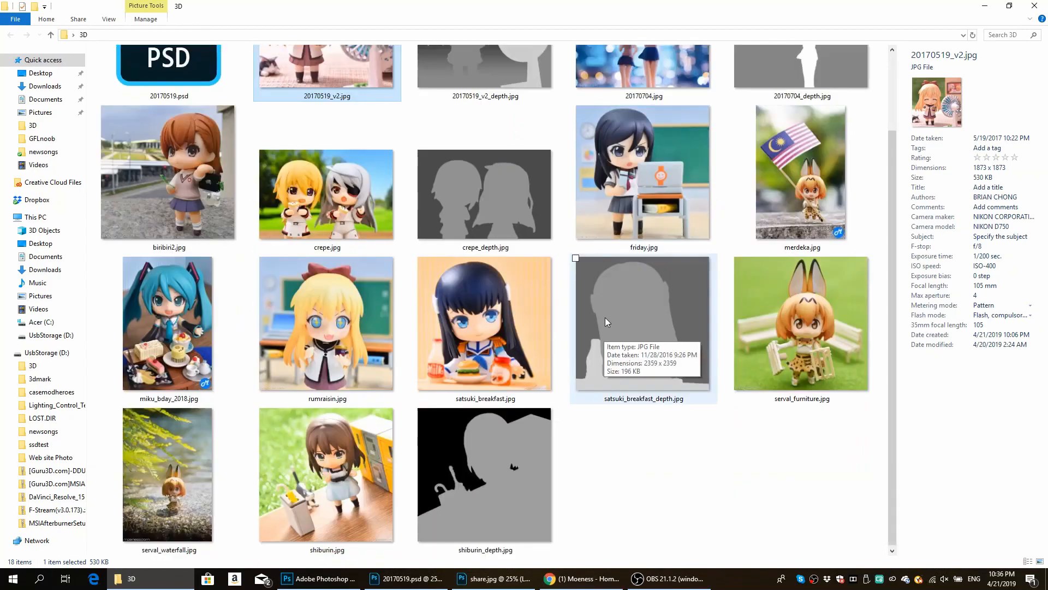
- Open friday.jpg from the 3D folder in Adobe Photoshop CC 2018
left_click(651, 208)
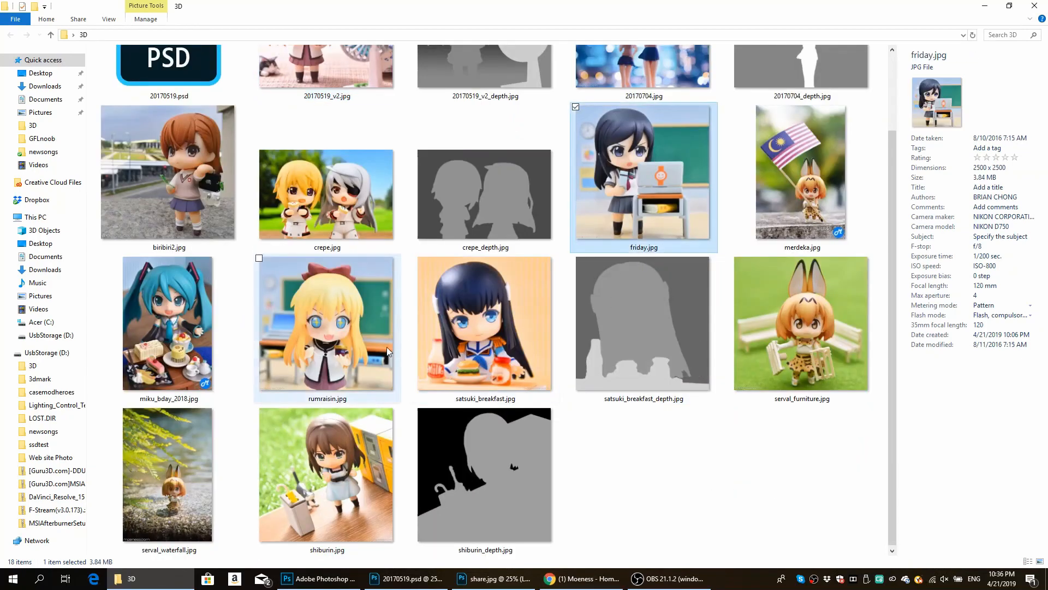
right_click(657, 206)
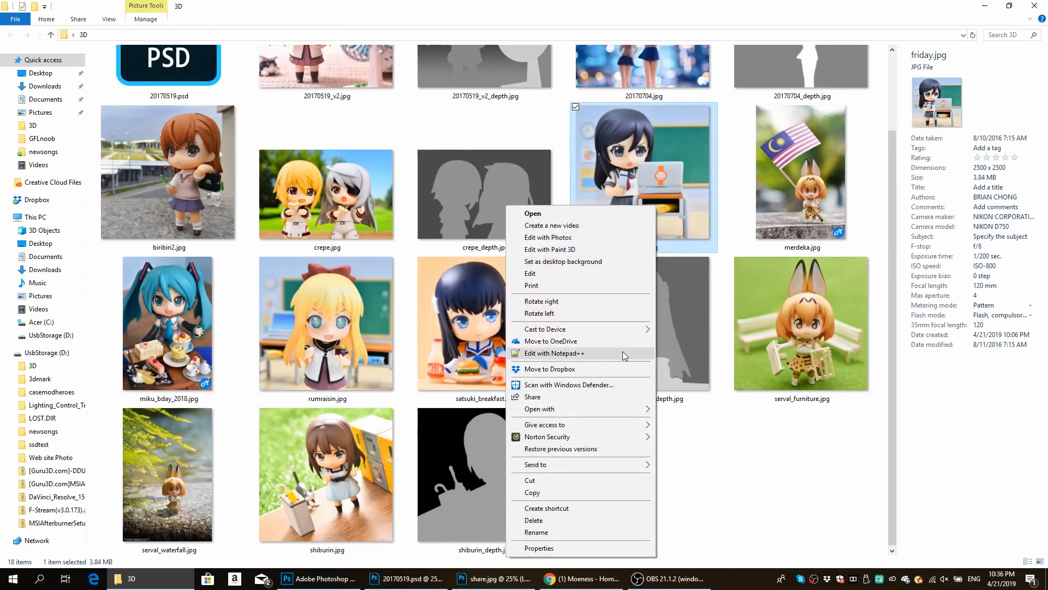
mouse_move(617, 409)
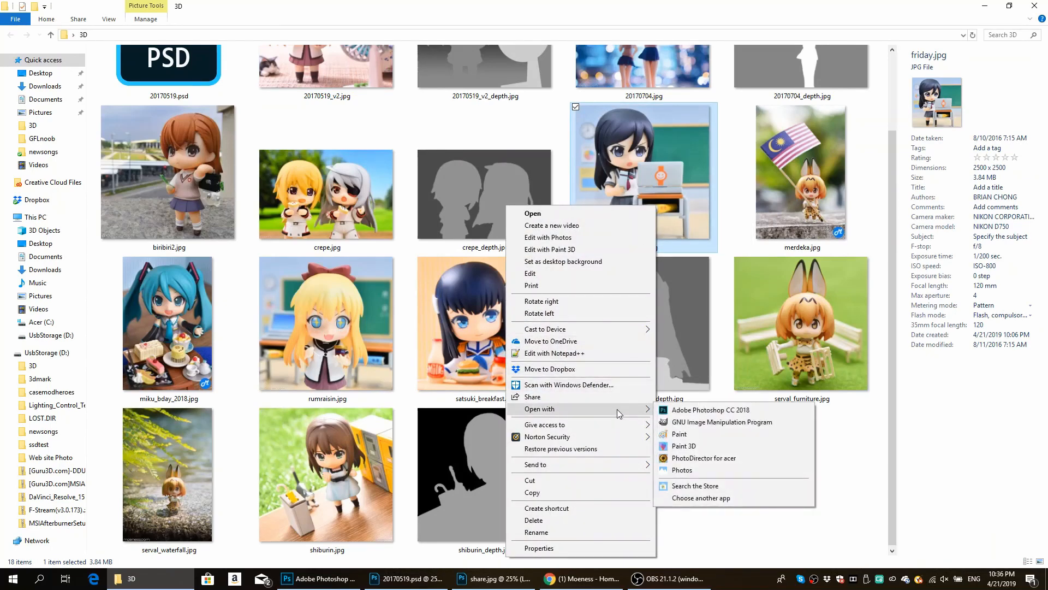
left_click(688, 411)
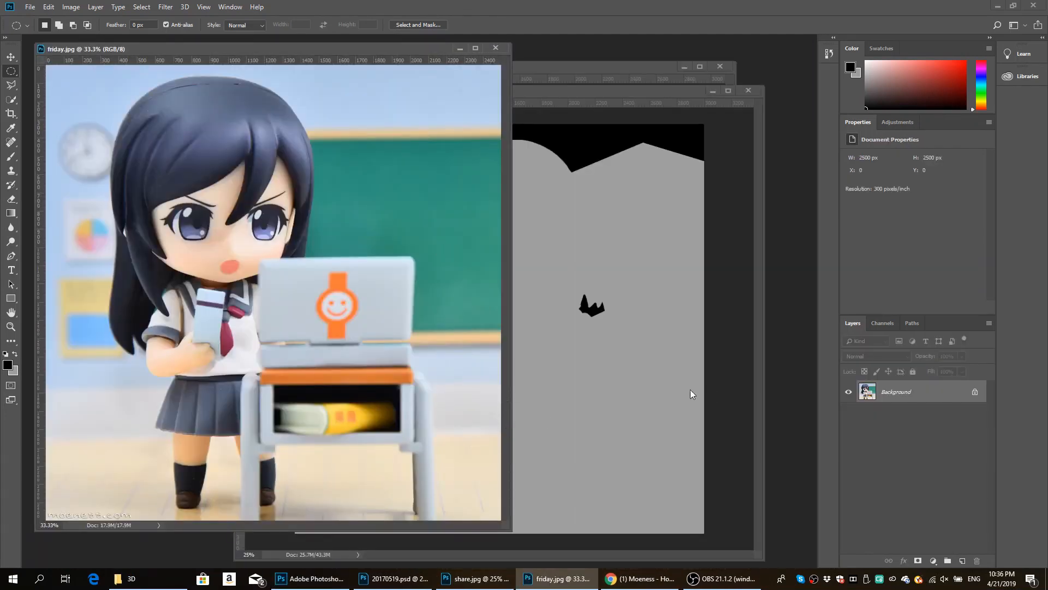
- Quick-select the figure together with the laptop and desk in friday.jpg, excluding the classroom wall and the floor beside them
left_click(12, 84)
left_click_drag(366, 47, 454, 57)
left_click(12, 100)
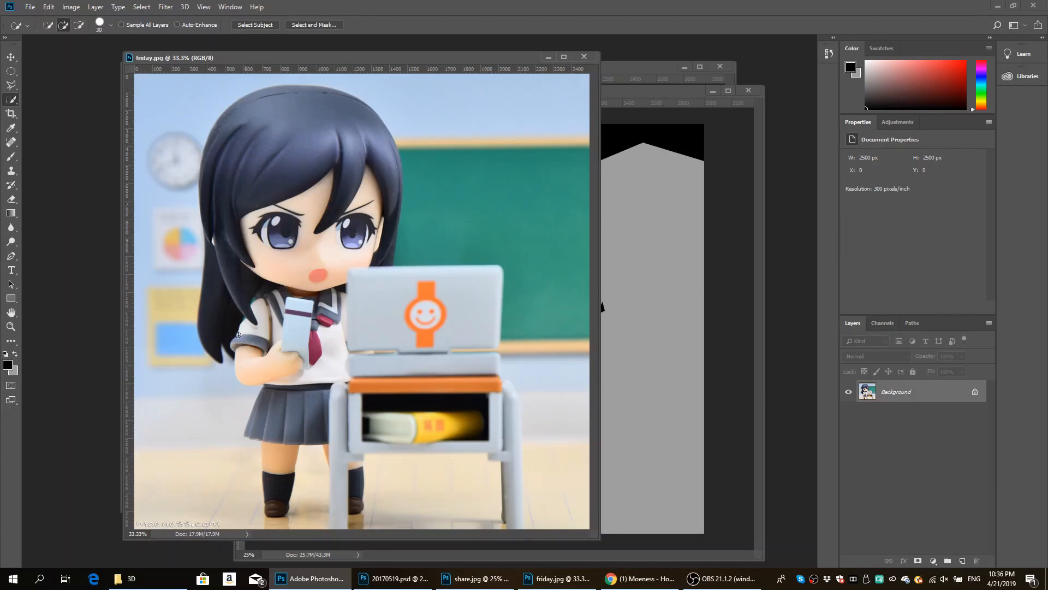
mouse_move(213, 283)
left_mouse_down()
mouse_move(286, 105)
mouse_move(319, 121)
mouse_move(359, 170)
mouse_move(376, 172)
mouse_move(366, 237)
mouse_move(361, 263)
mouse_move(303, 245)
mouse_move(291, 282)
mouse_move(272, 221)
mouse_move(296, 253)
mouse_move(309, 223)
mouse_move(328, 221)
mouse_move(352, 272)
mouse_move(450, 280)
mouse_move(472, 294)
mouse_move(509, 429)
mouse_move(516, 514)
left_mouse_up()
left_click_drag(318, 421, 295, 422)
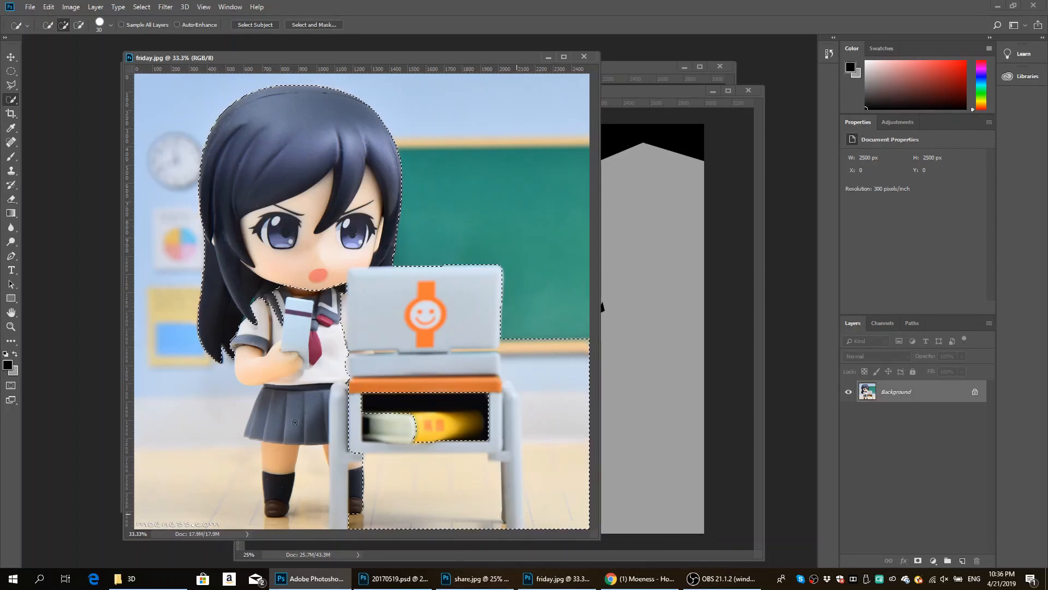
mouse_move(274, 477)
left_mouse_down()
mouse_move(309, 415)
mouse_move(278, 392)
mouse_move(241, 311)
left_mouse_up()
left_click_drag(279, 367, 265, 360)
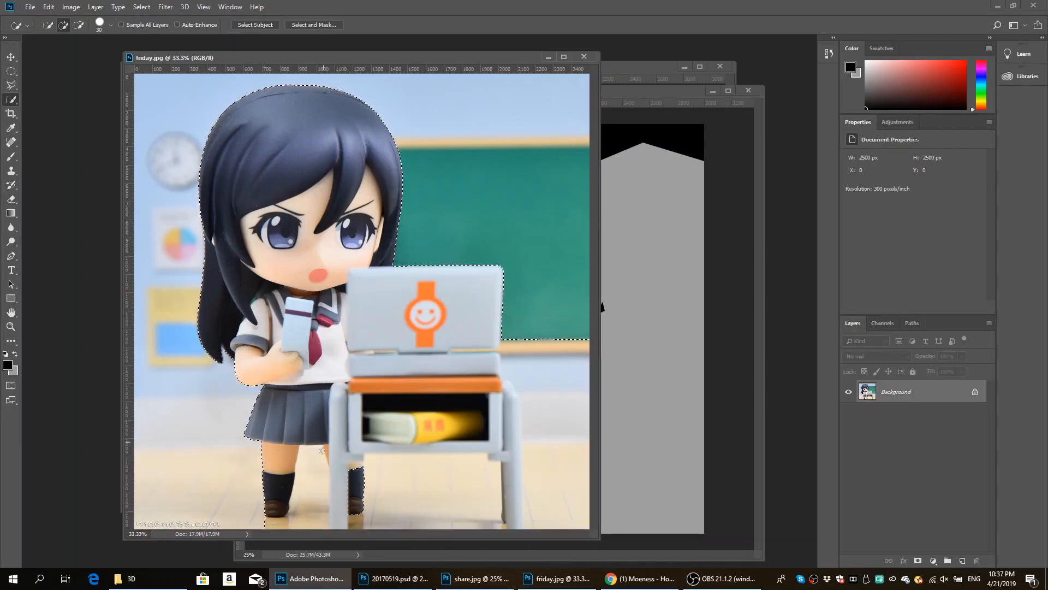
left_click_drag(324, 443, 359, 508)
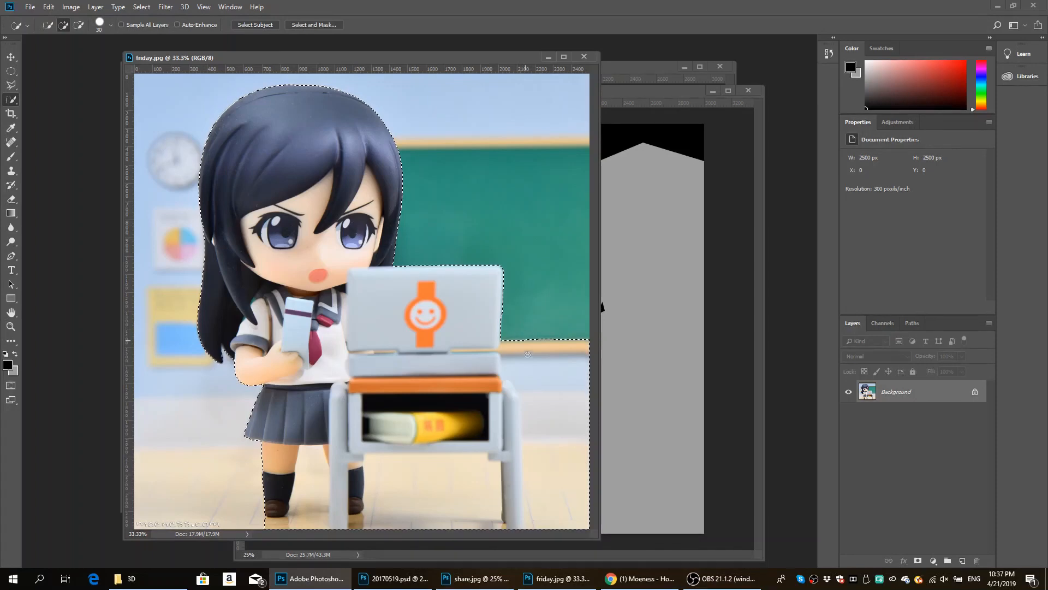
left_click_drag(527, 354, 527, 434)
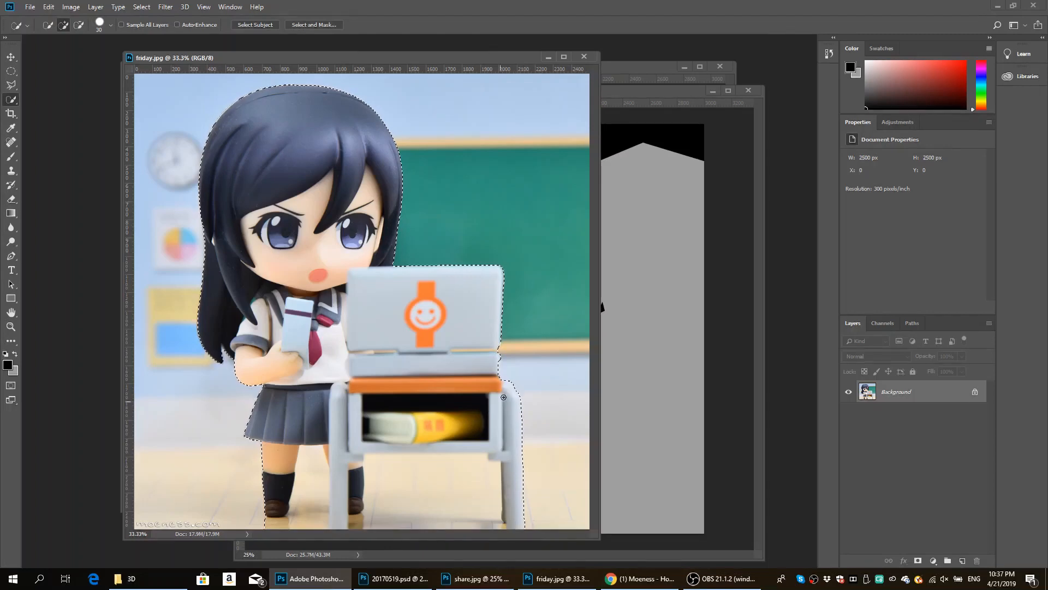
- Add a new layer, fill the figure-and-desk selection with the grey background colour and hide the layer
left_click(963, 561)
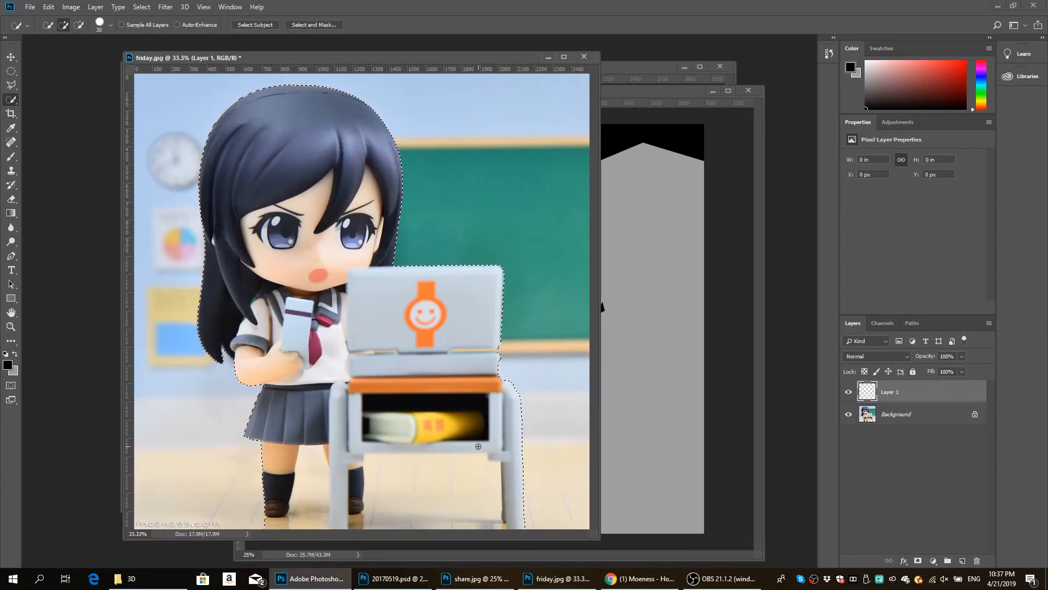
key("ctrl+BackSpace")
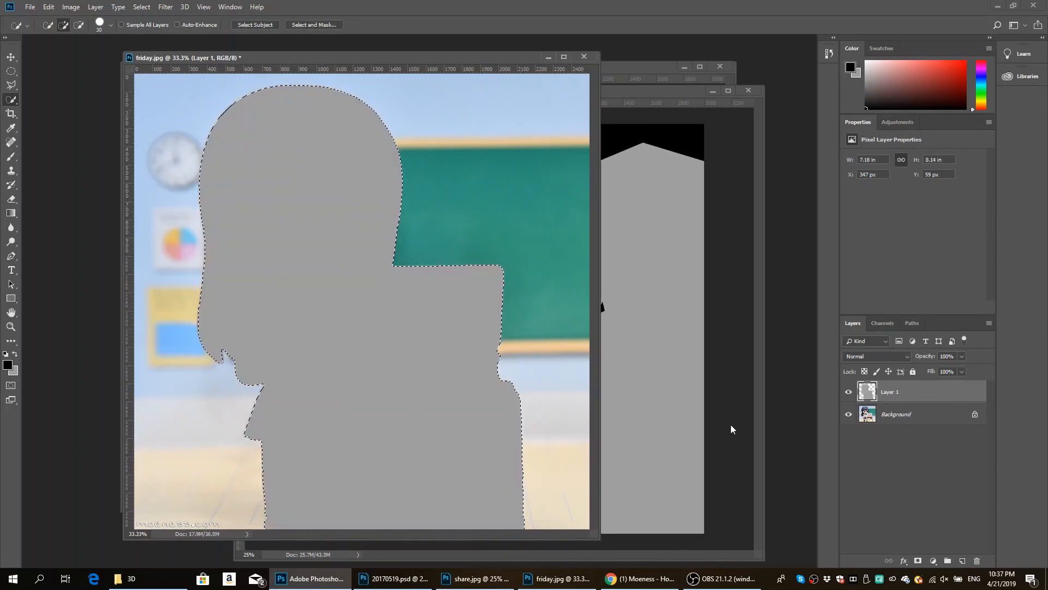
left_click(848, 393)
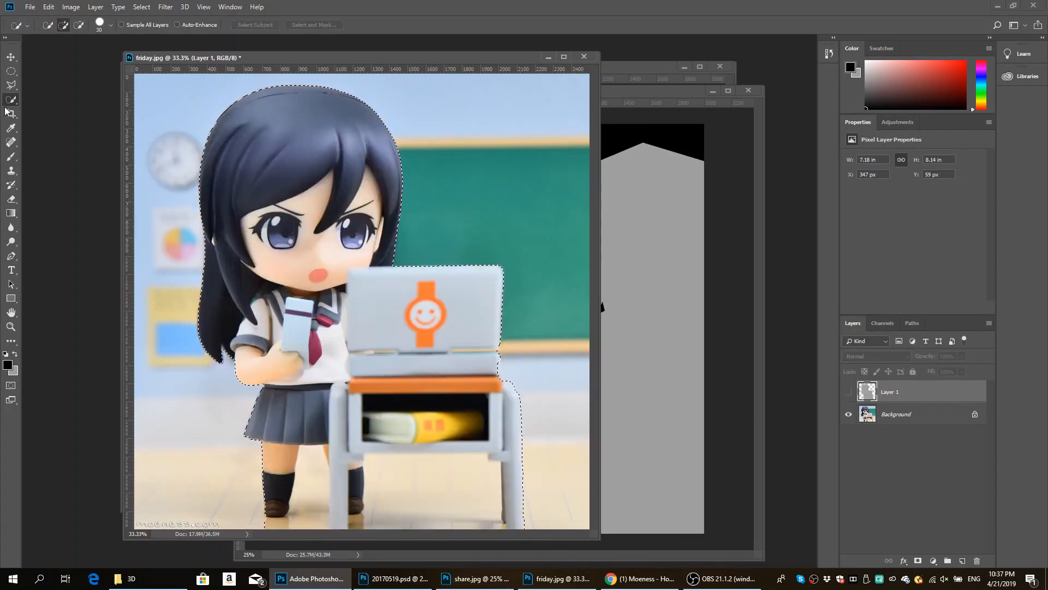
- Clear the figure selection, enlarge the friday.jpg window beyond the image edges and switch to the Rectangular Marquee tool
left_click(9, 73)
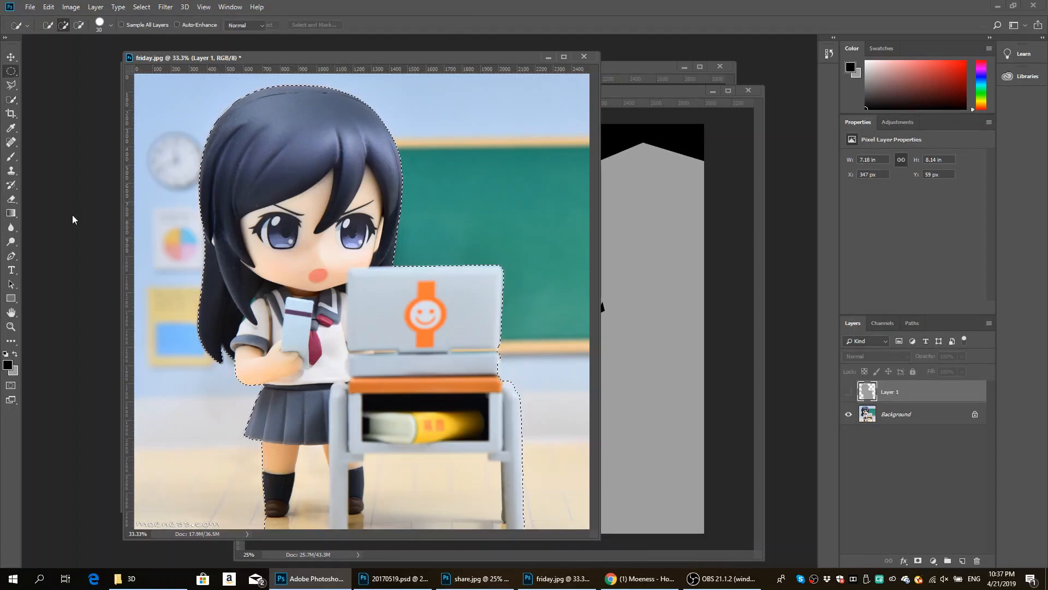
left_click(589, 493)
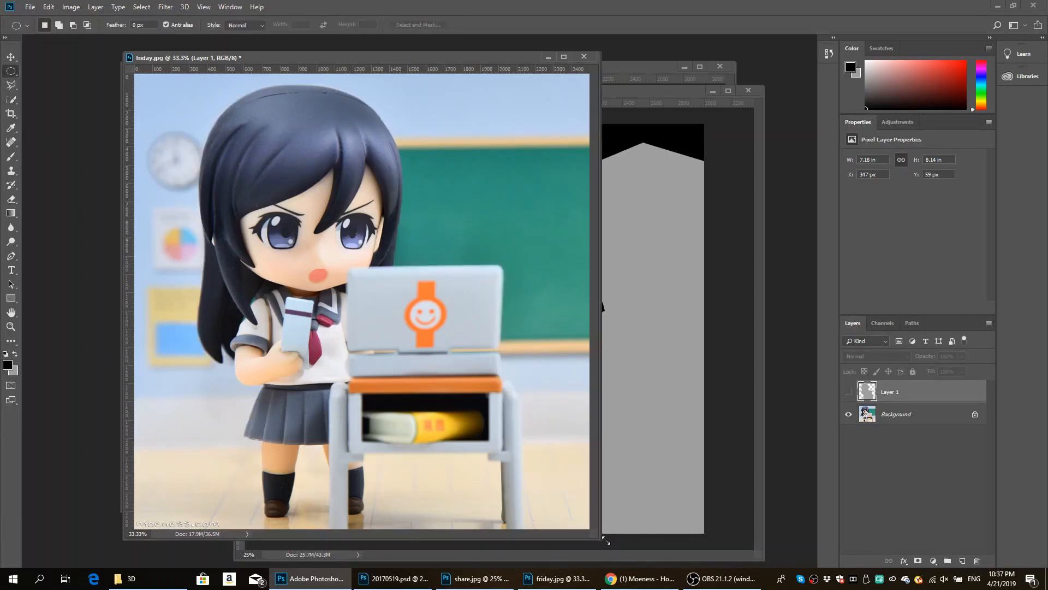
left_click_drag(604, 539, 662, 500)
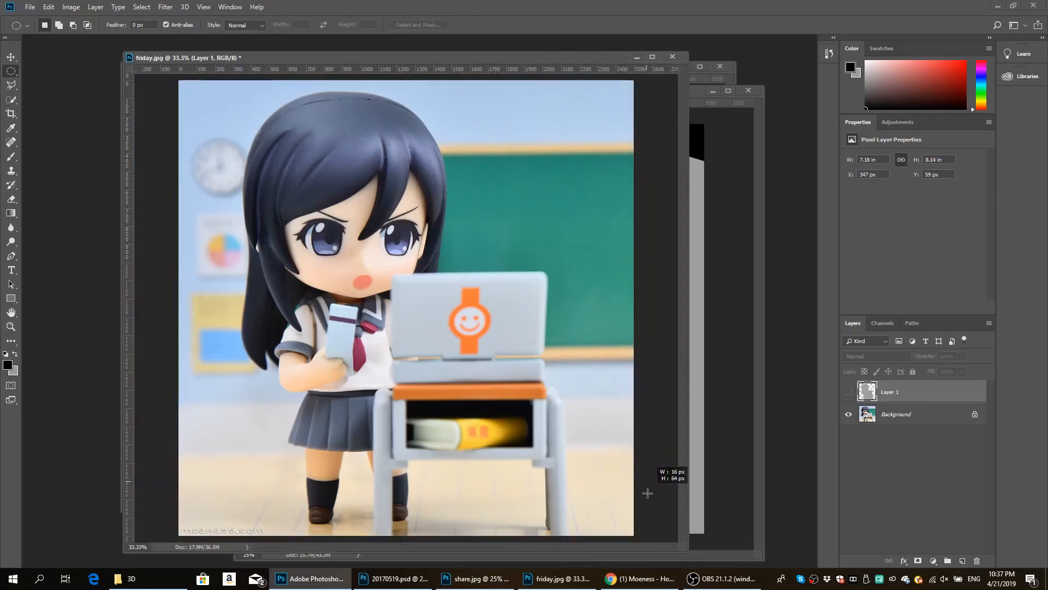
right_click(8, 73)
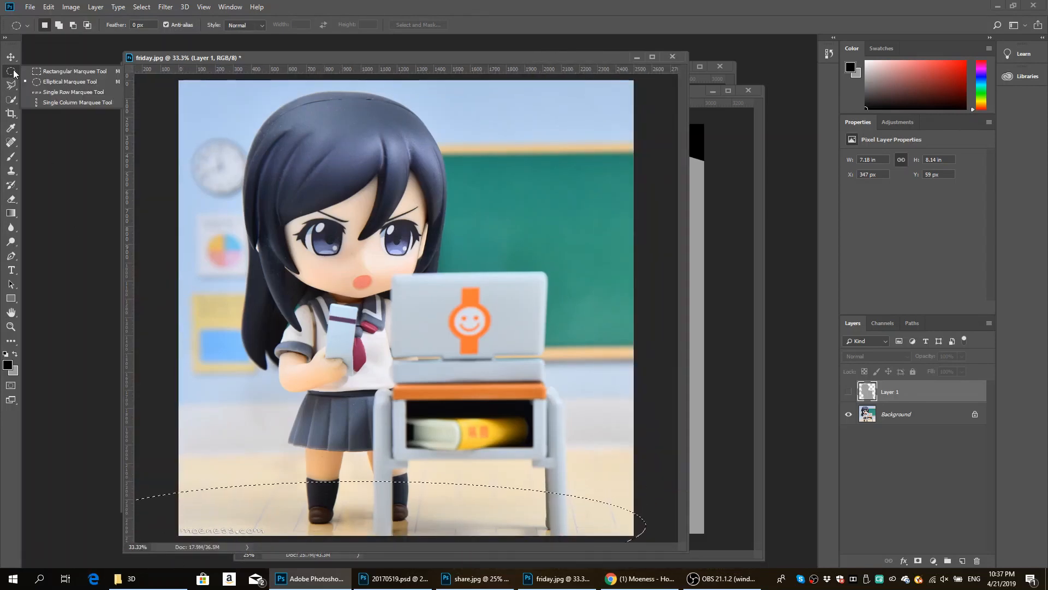
left_click(71, 71)
- Select a full-width rectangular strip of floor along the image's lower edge, fill it with grey on Layer 1 and hide that layer
left_click_drag(170, 488, 657, 538)
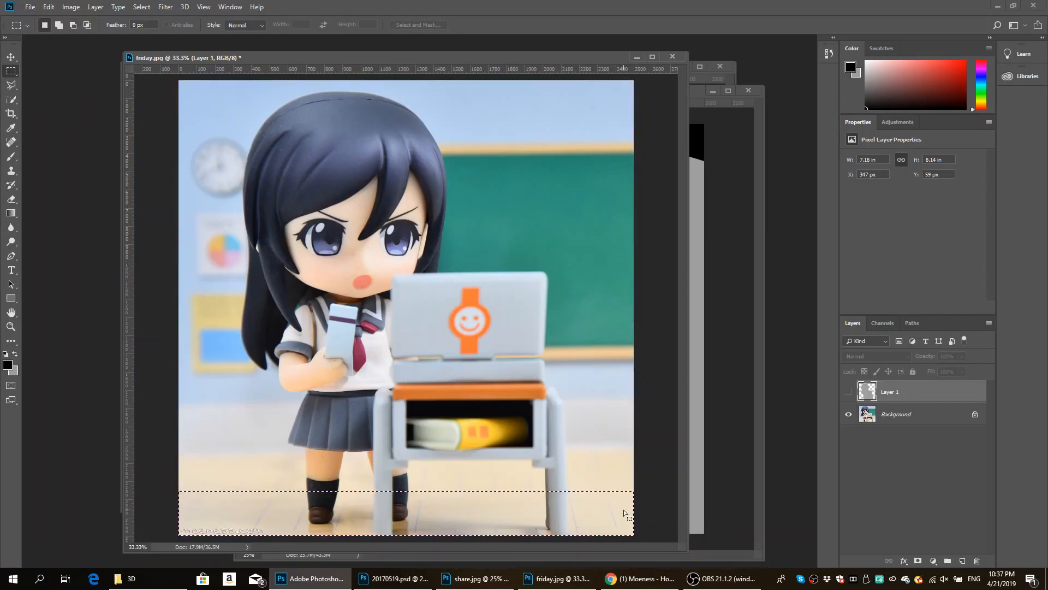
left_click(630, 497)
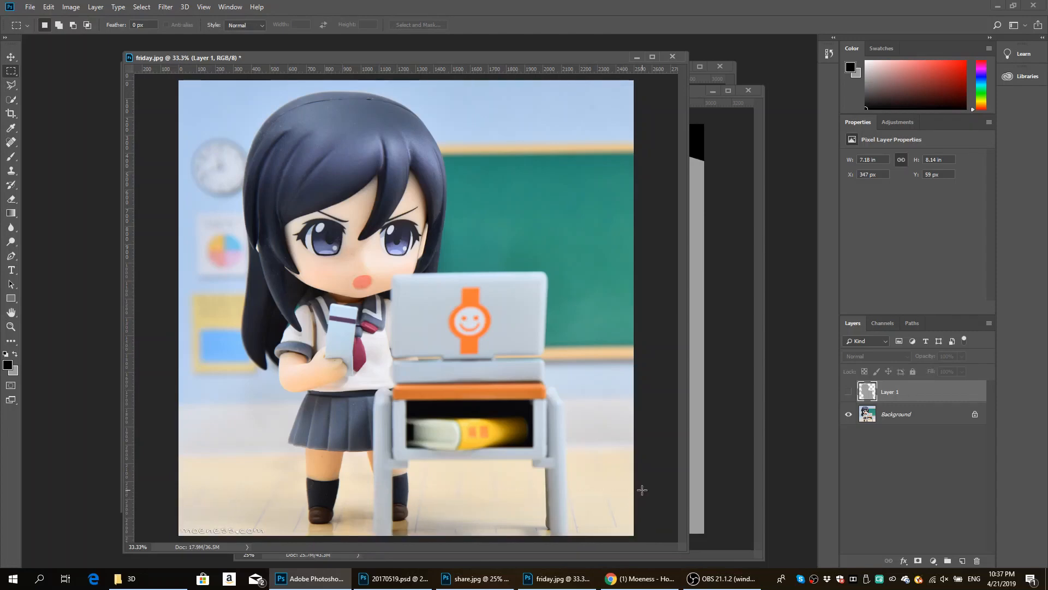
left_click(849, 392)
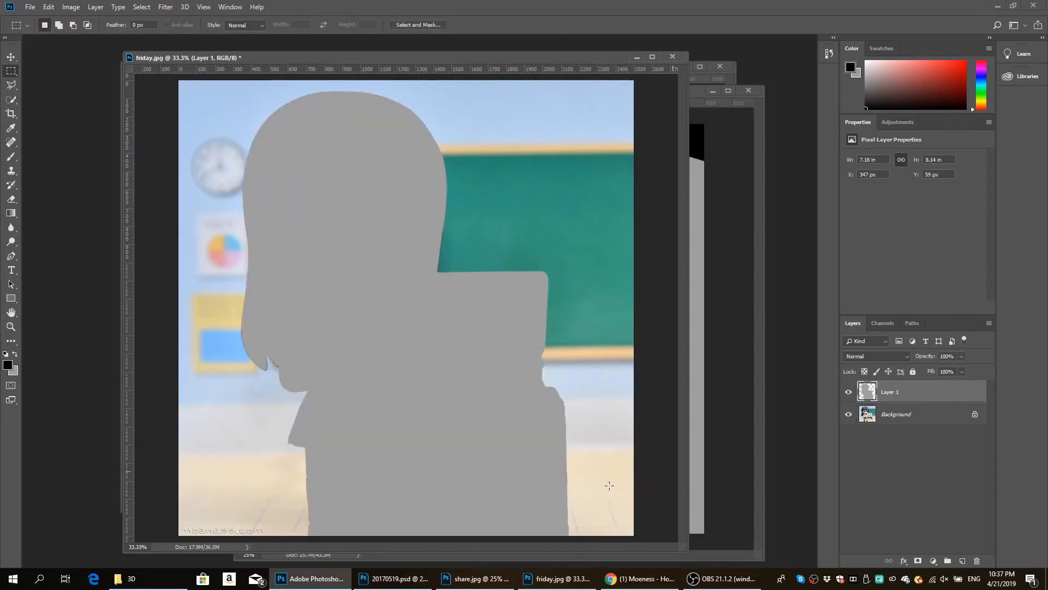
left_click_drag(646, 501, 110, 546)
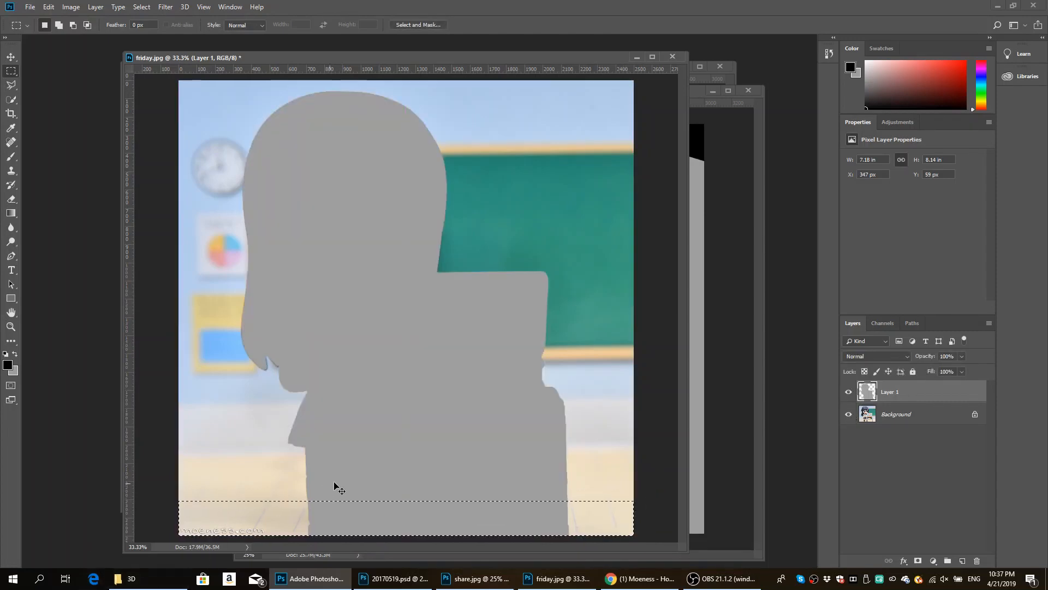
left_click(849, 392)
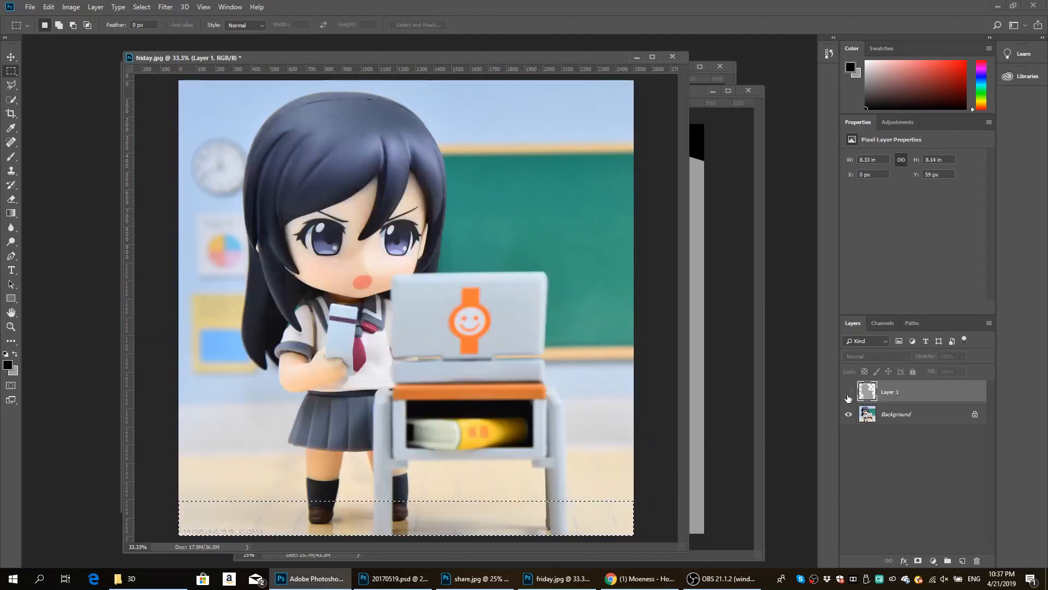
- Select the area above the floor strip, about 2500 by 2300 px, and fill it with black on a new layer directly above Background
left_click(636, 497)
left_click_drag(634, 498, 172, 77)
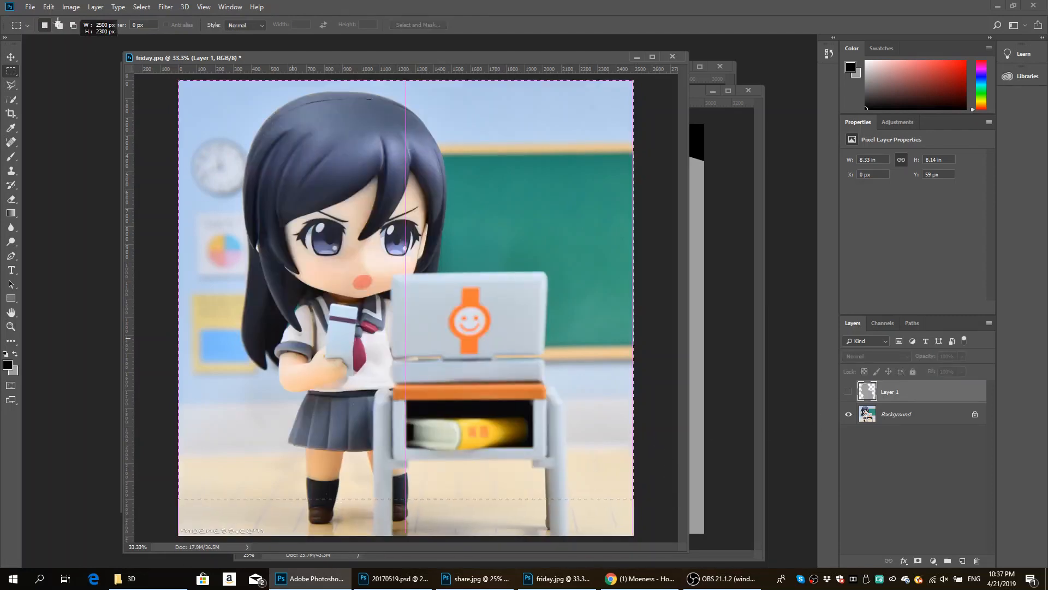
left_click(928, 414)
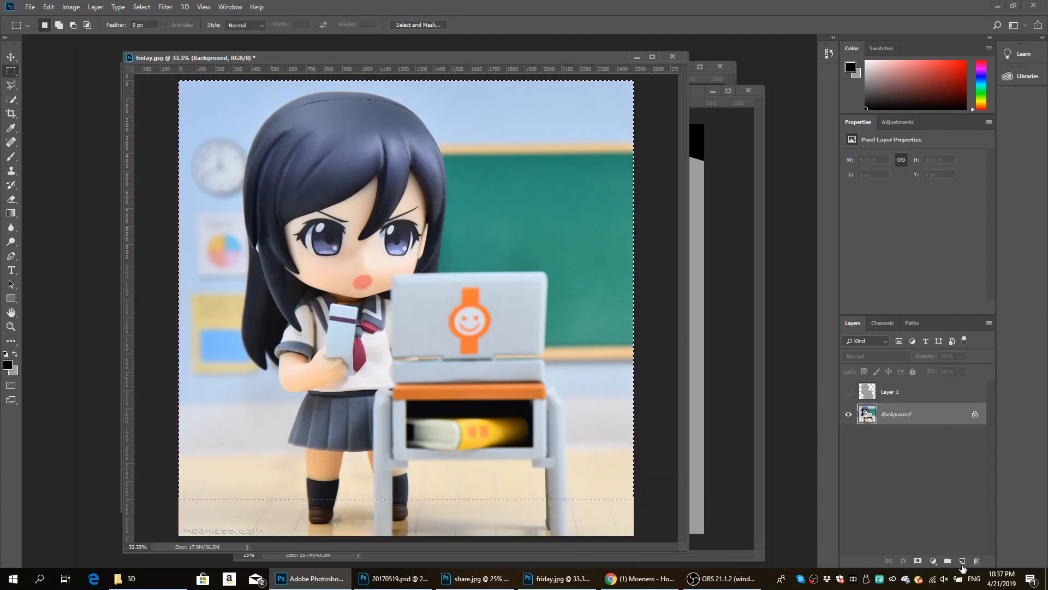
left_click(962, 563)
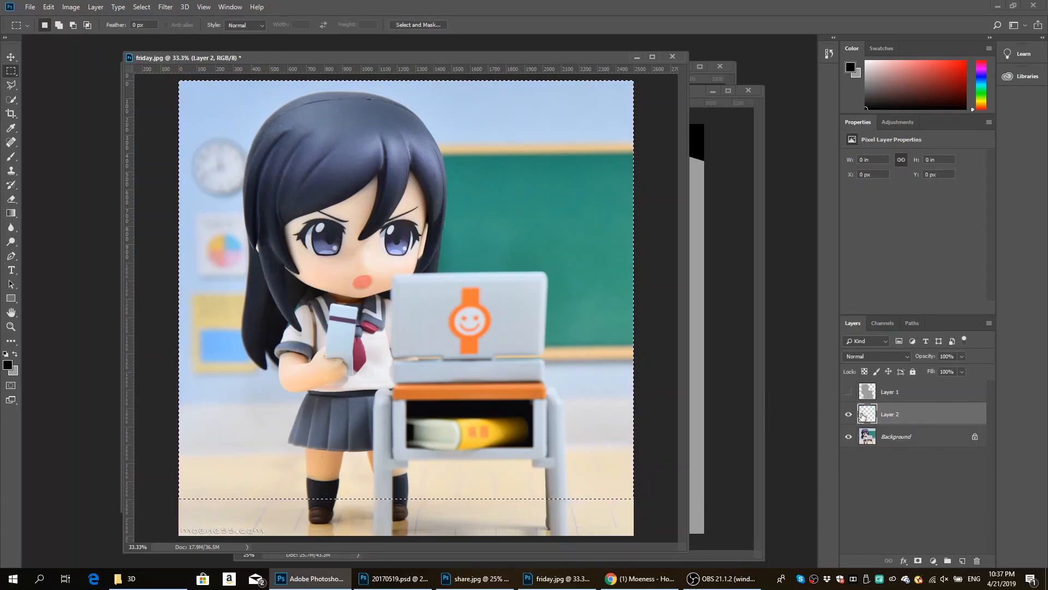
key("alt+BackSpace")
- Compare the grey and black layers against the photo by toggling their visibility, ending with Layer 1 and Layer 2 hidden
left_click(848, 392)
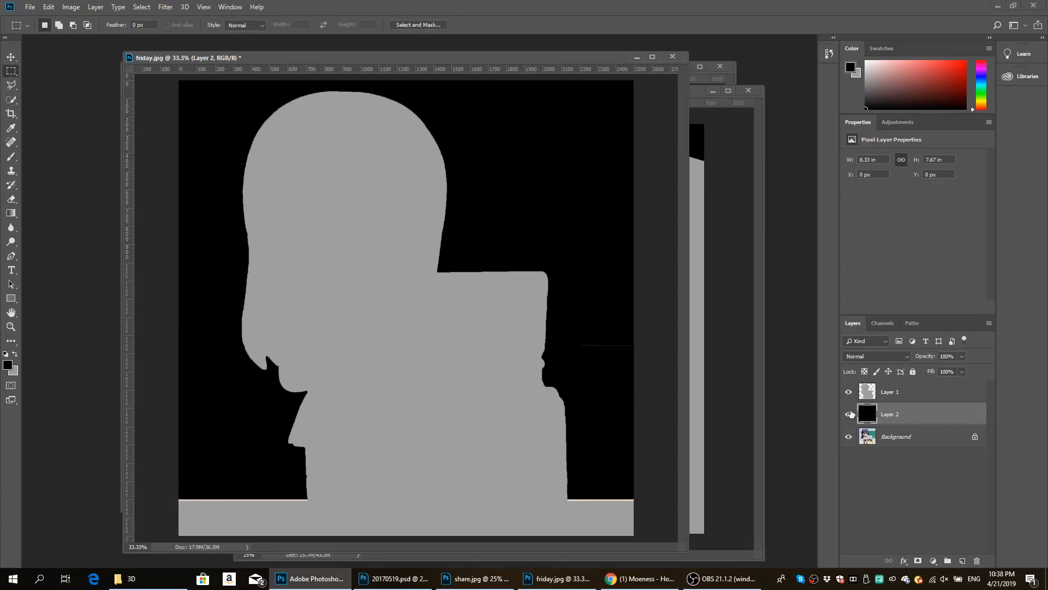
left_click(849, 414)
left_click(850, 392)
left_click(850, 391)
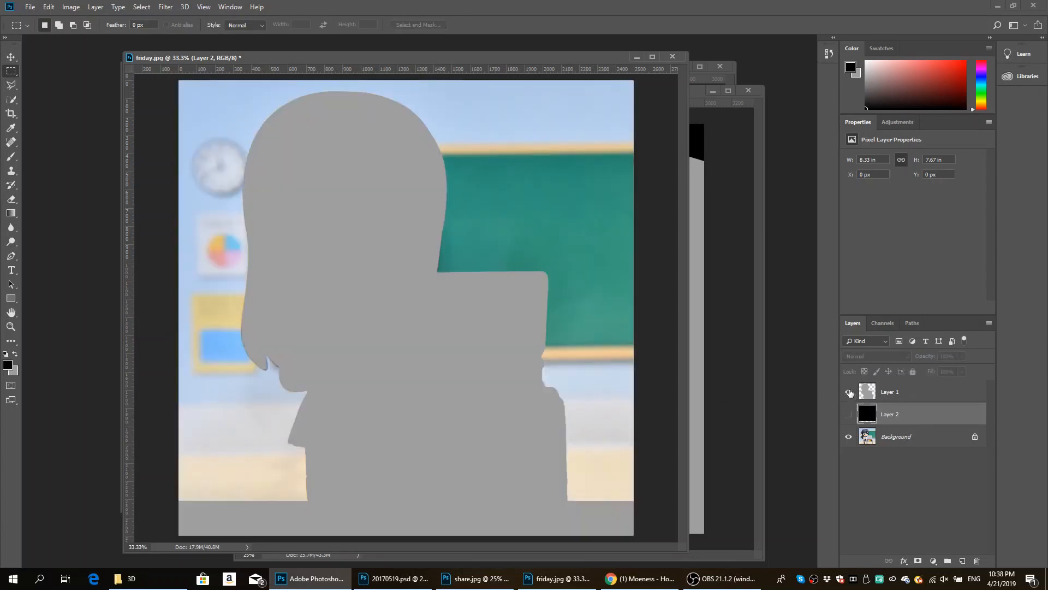
left_click(849, 391)
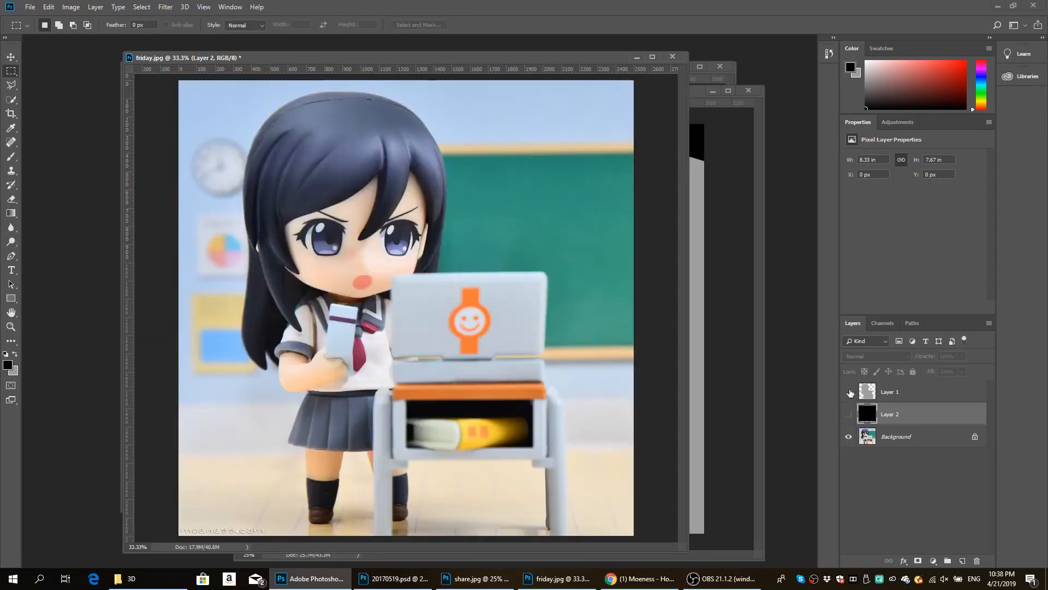
left_click(849, 392)
left_click(849, 392)
left_click(850, 414)
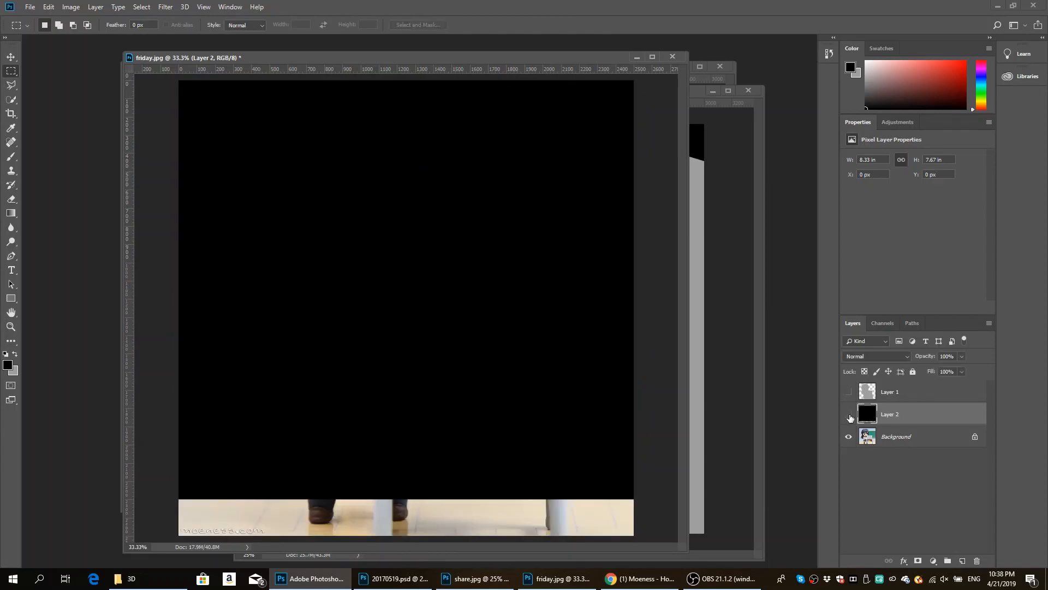
left_click(850, 414)
- Quick-select the laptop and desk, including both desk legs and the shelf with the books, on the Background layer
left_click(890, 437)
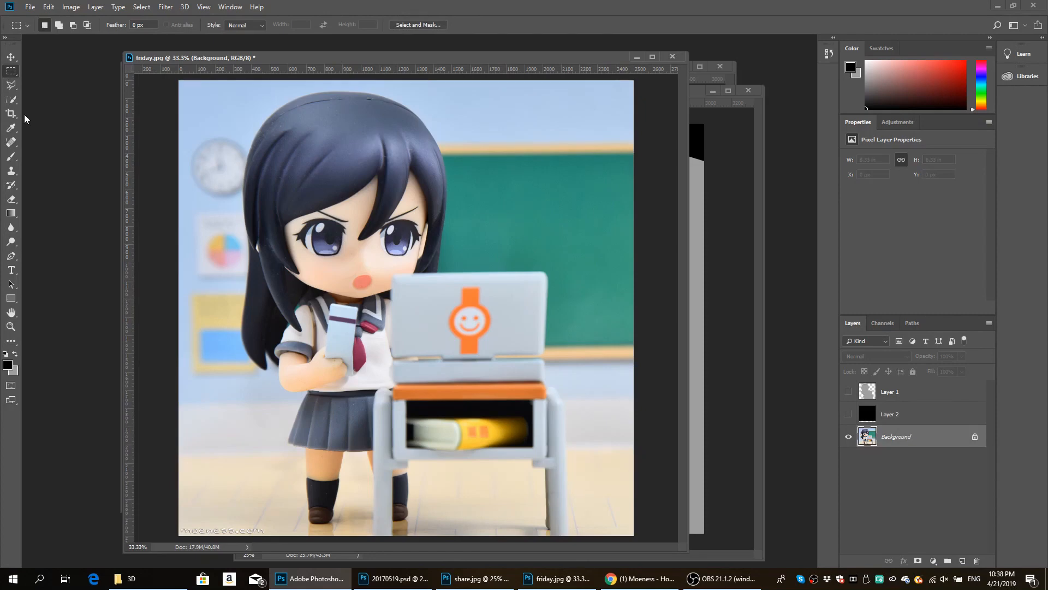
left_click(11, 100)
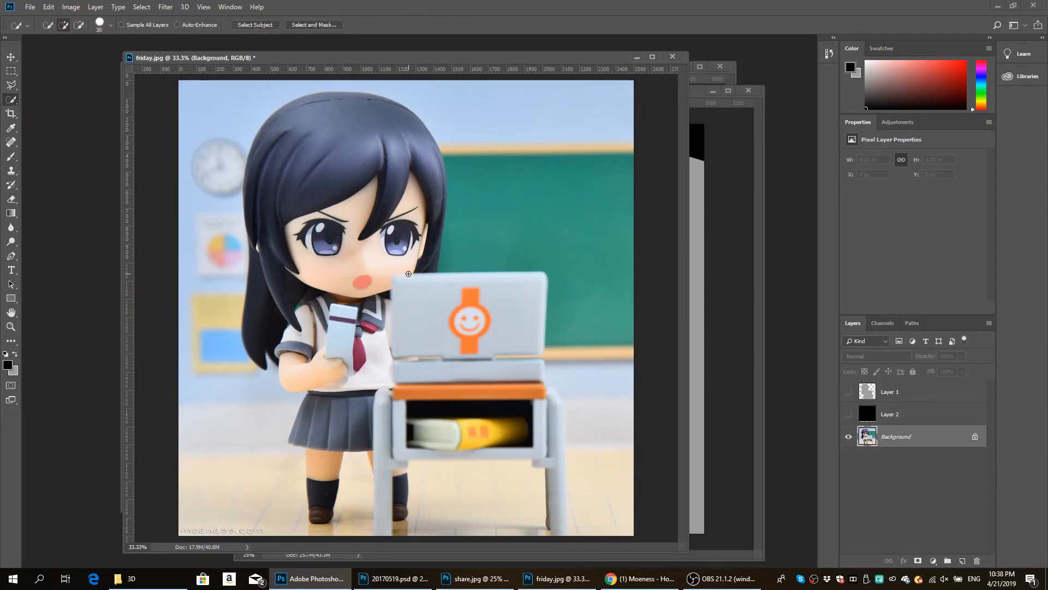
left_click_drag(420, 285, 502, 290)
mouse_move(524, 351)
left_mouse_down()
mouse_move(513, 381)
mouse_move(456, 380)
mouse_move(399, 409)
left_mouse_up()
left_click_drag(383, 460, 383, 516)
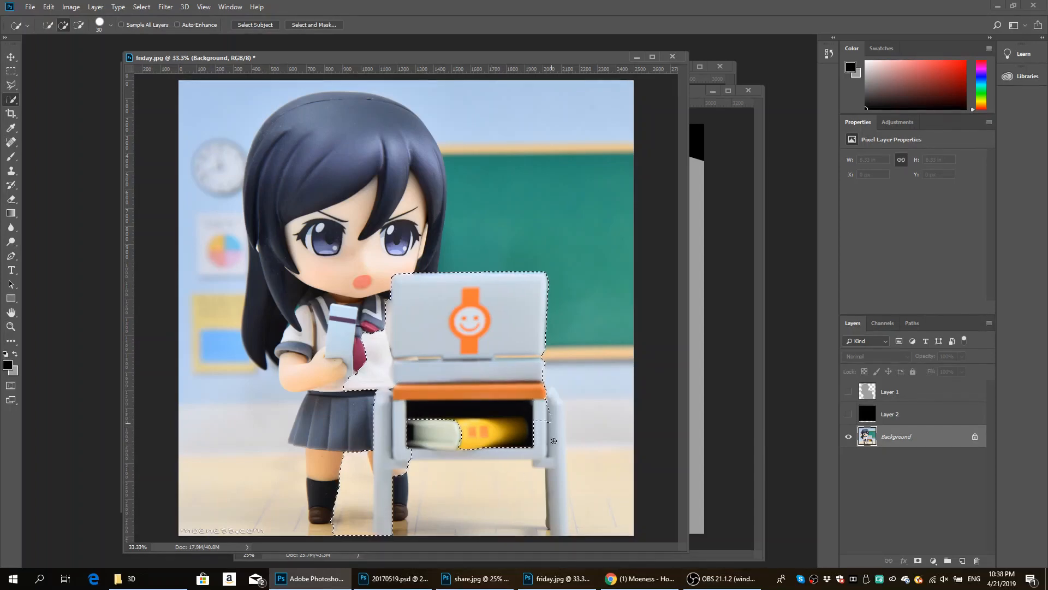
mouse_move(554, 444)
left_mouse_down()
mouse_move(553, 385)
mouse_move(576, 365)
mouse_move(603, 449)
left_mouse_up()
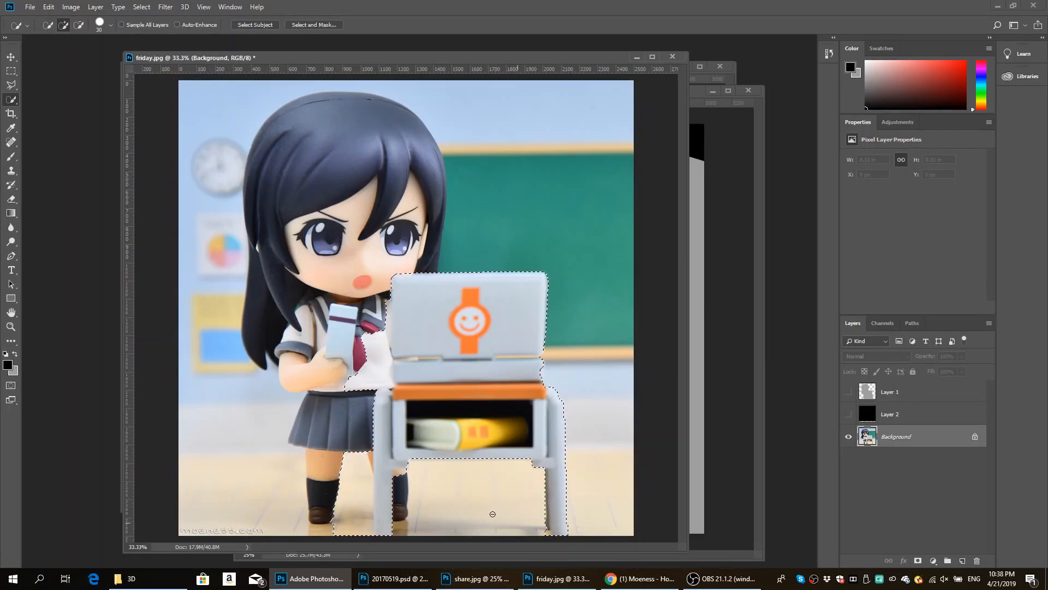
- Subtract the floor beside the desk legs and the figure's shirt and chin from the selection, leaving only laptop and desk
left_click(396, 472, "alt")
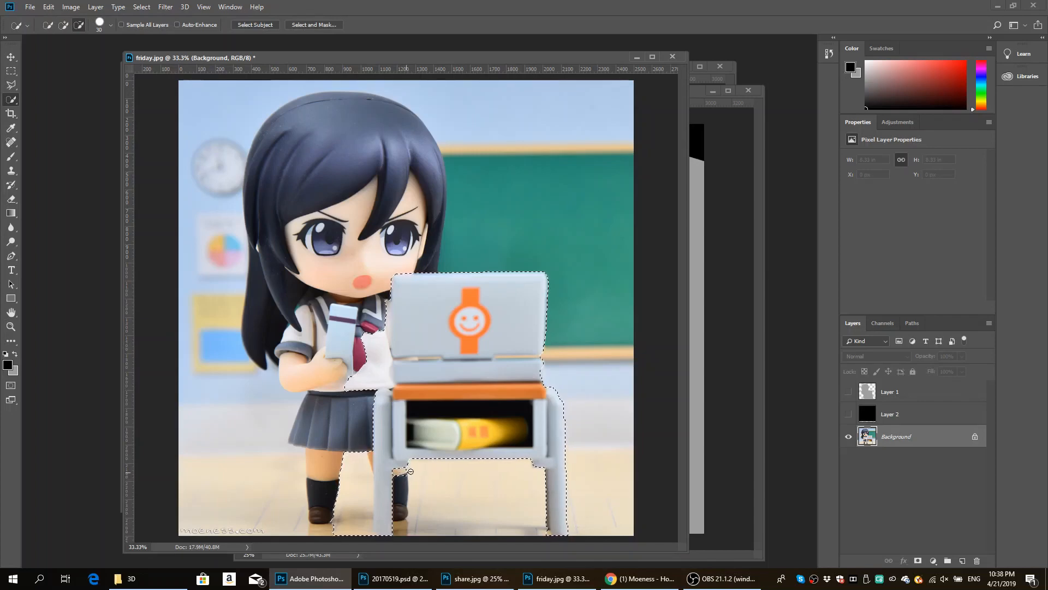
left_click_drag(356, 473, 348, 535)
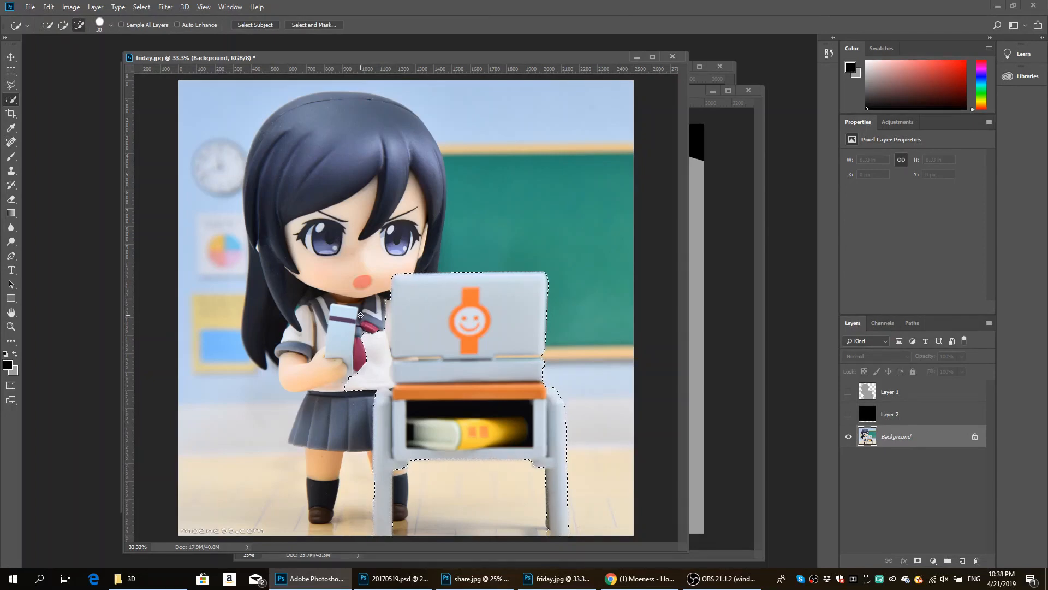
mouse_move(351, 354)
left_mouse_down()
mouse_move(369, 349)
mouse_move(378, 374)
left_mouse_up()
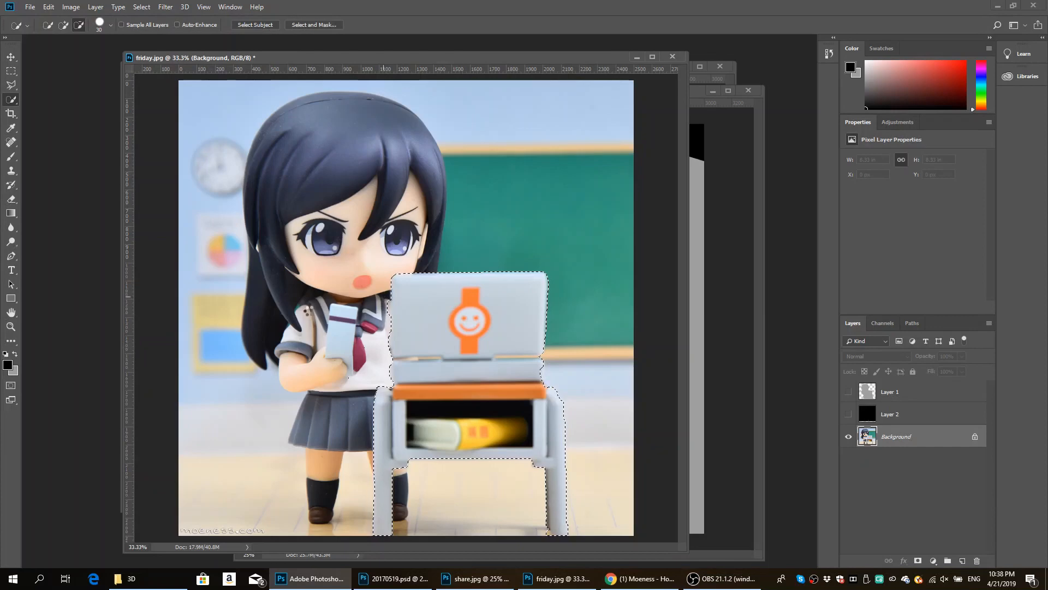
left_click(11, 84)
left_click(365, 246)
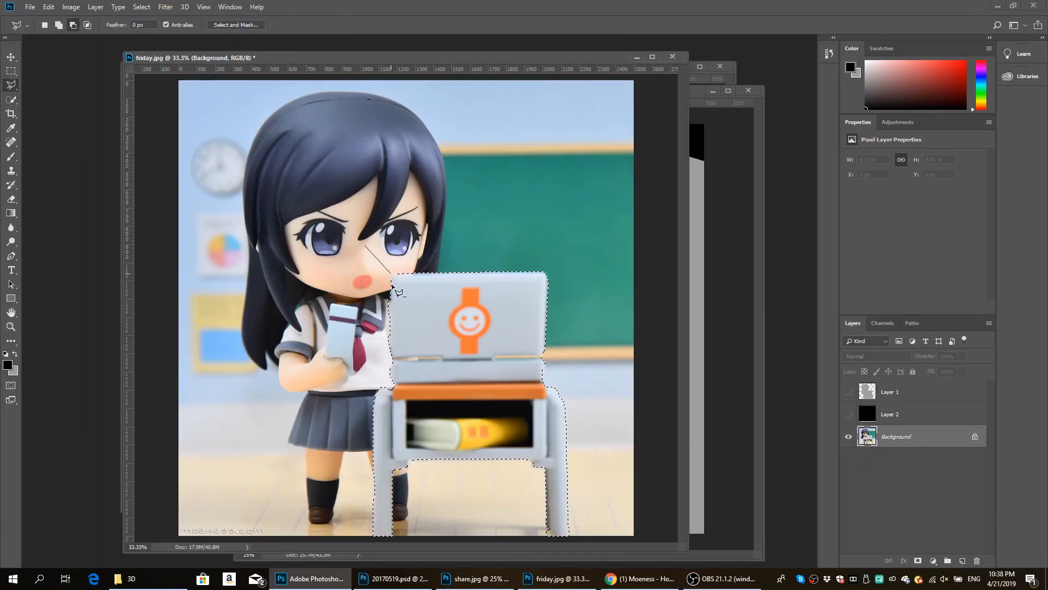
double_click(312, 343)
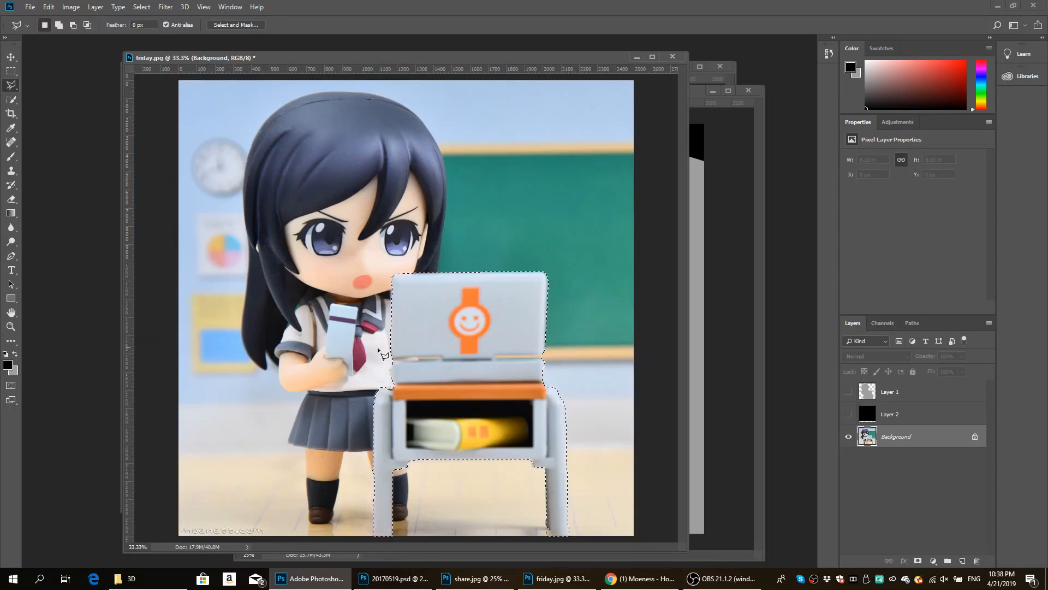
- Fill the desk selection with white (ffffff) on a new layer above Layer 1, and make Layer 1 and Layer 2 visible
left_click(929, 394)
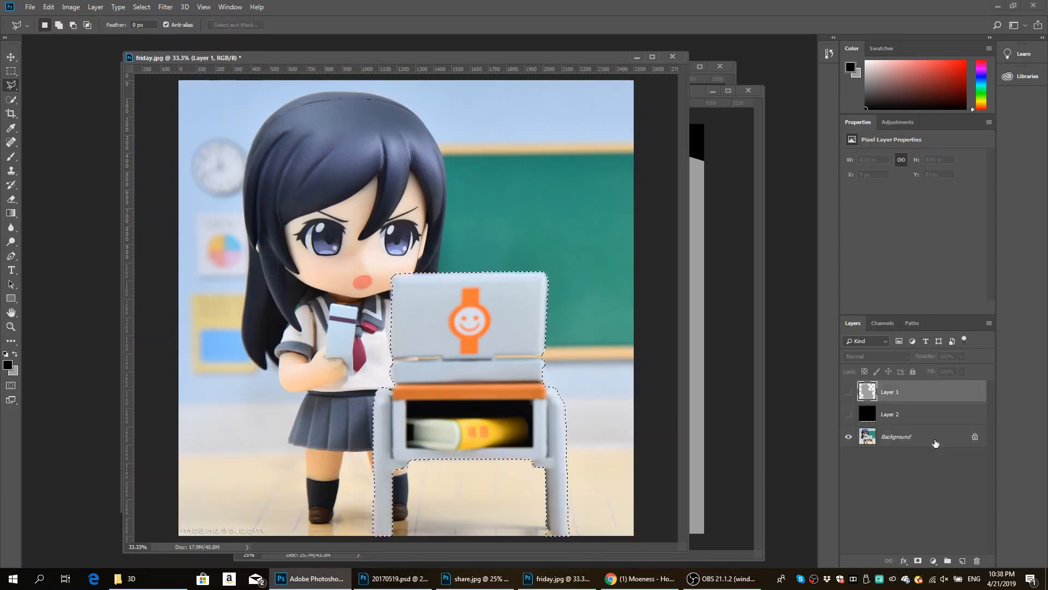
left_click(963, 560)
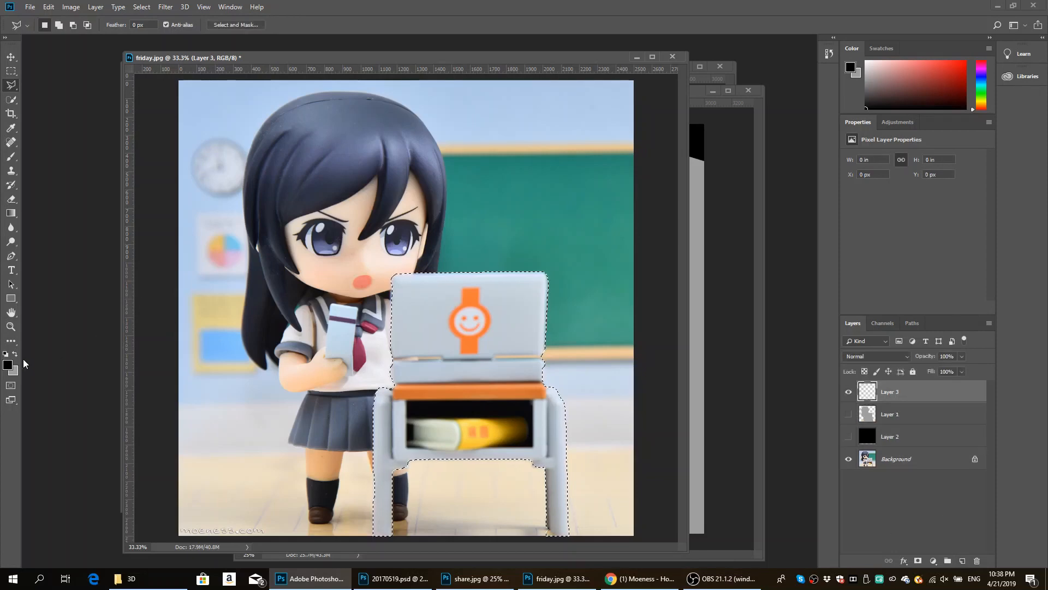
left_click(14, 371)
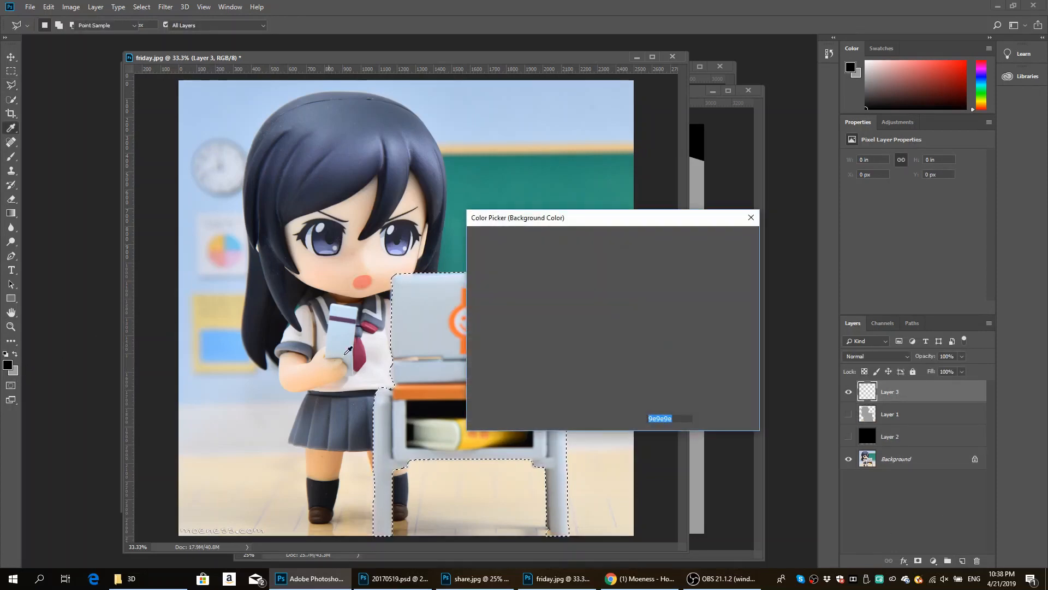
left_click_drag(496, 291, 458, 240)
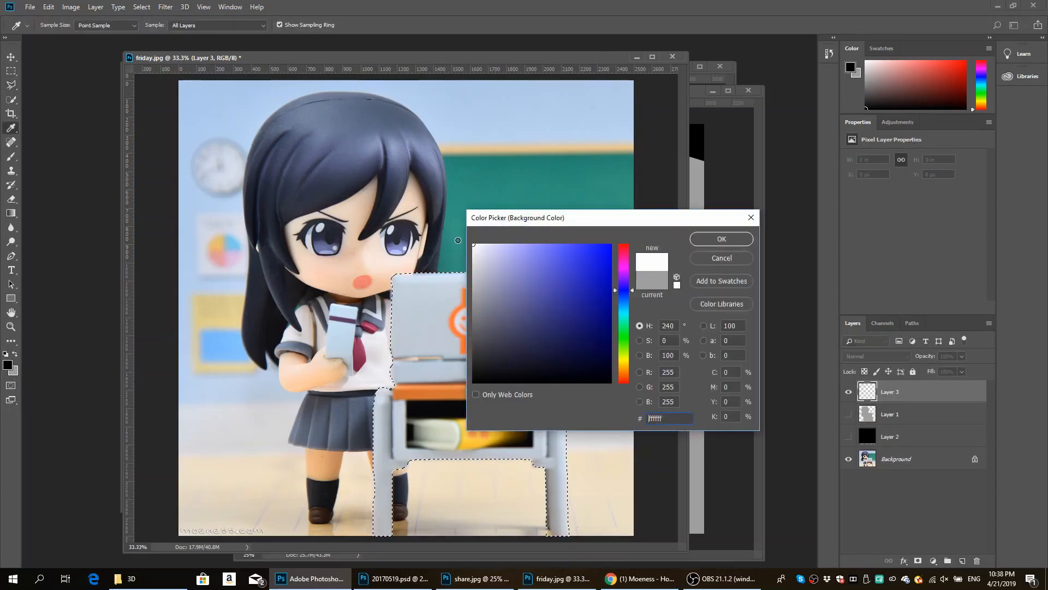
left_click(708, 243)
key("ctrl+BackSpace")
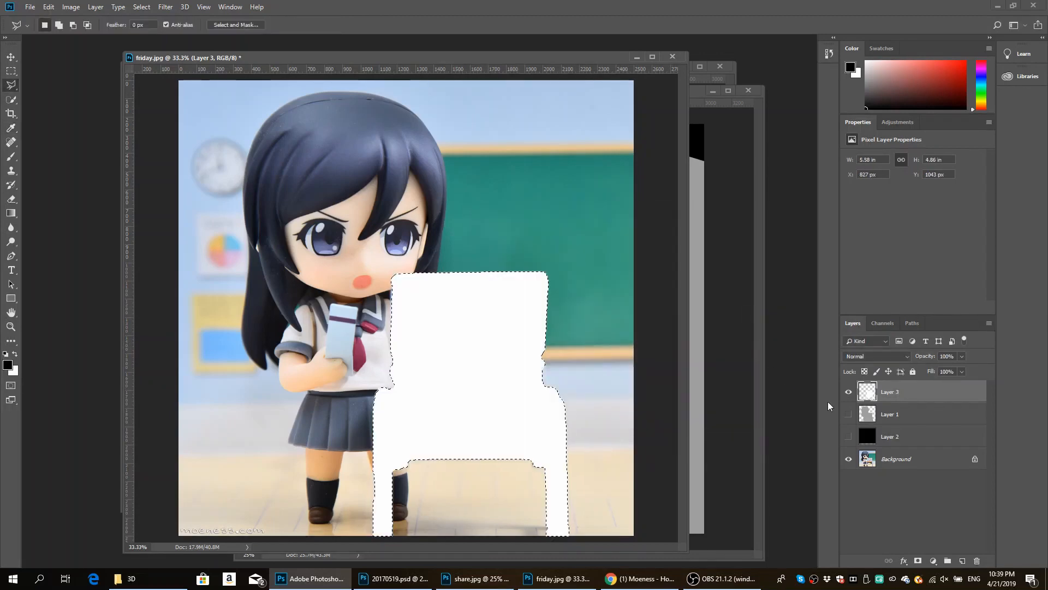
left_click(849, 414)
left_click(849, 437)
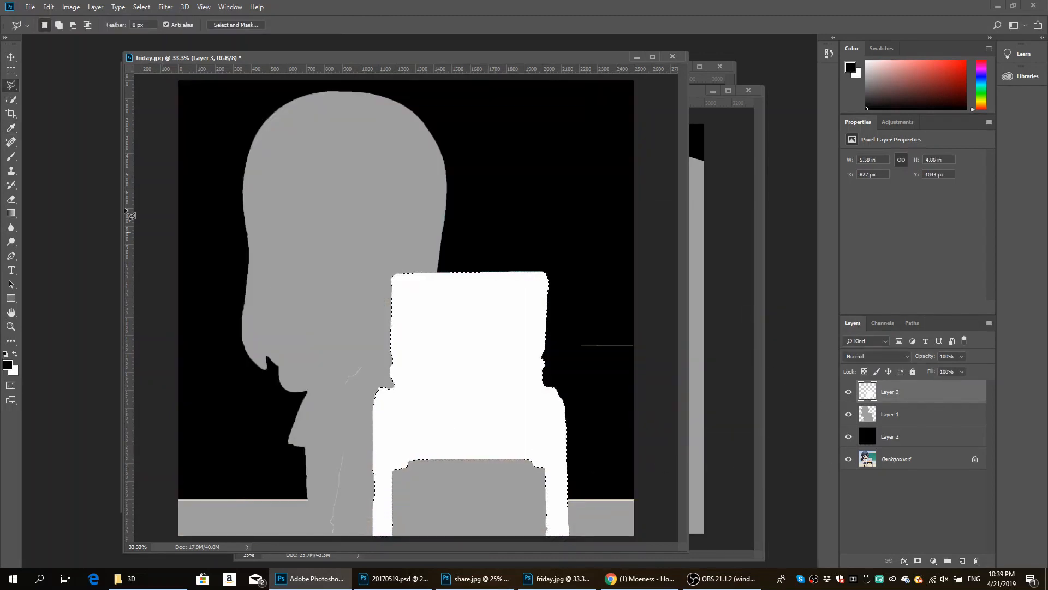
- Set the foreground colour to grey 9e9e9e and clean up the stray thin lines on the figure's body and beside the desk with rectangular selections
key("ctrl+d")
key("m")
left_click_drag(326, 328, 354, 493)
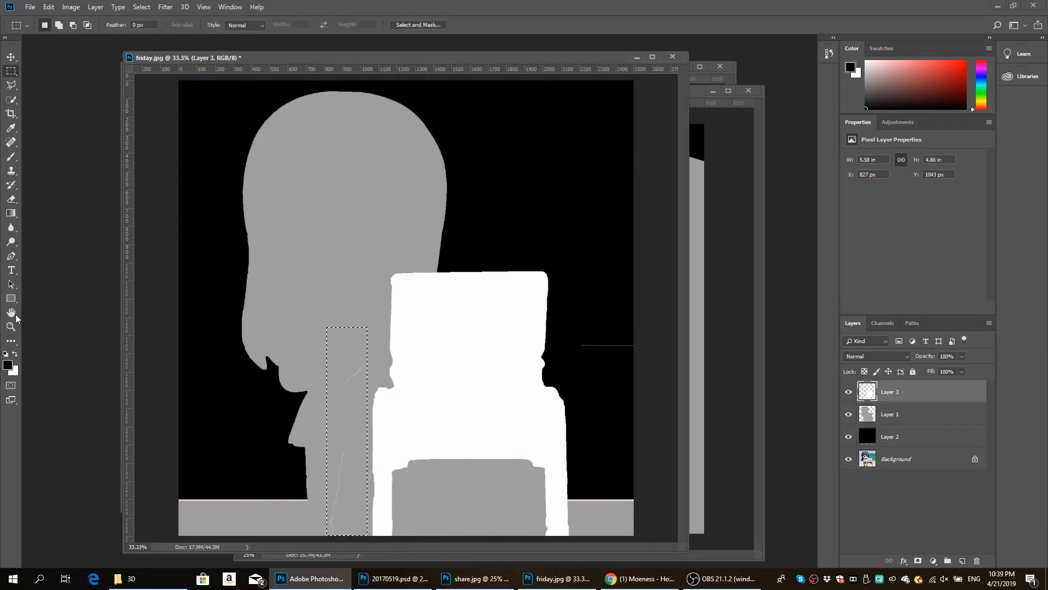
left_click(358, 242)
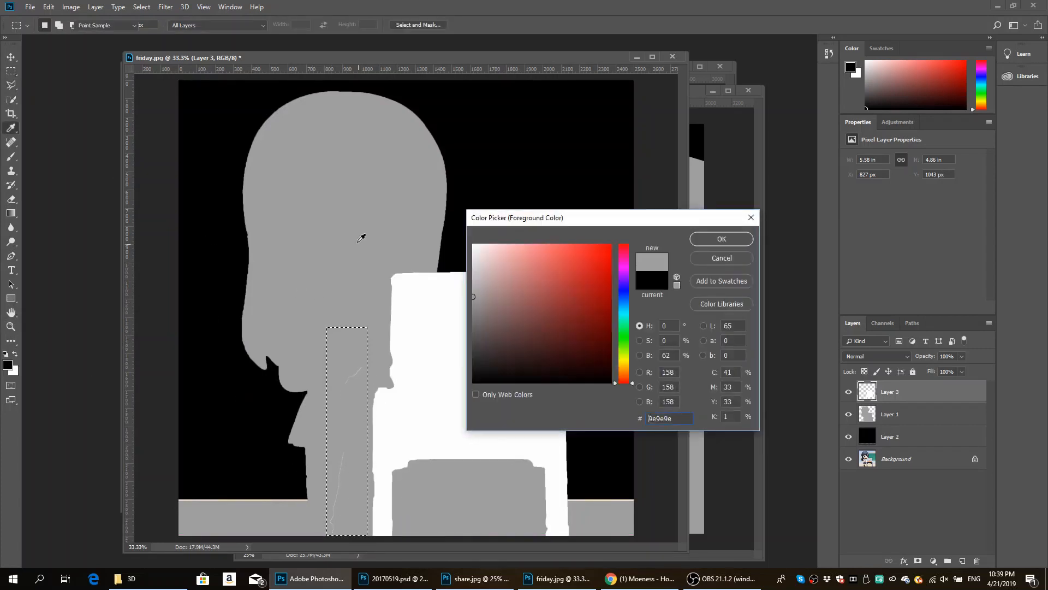
left_click(699, 240)
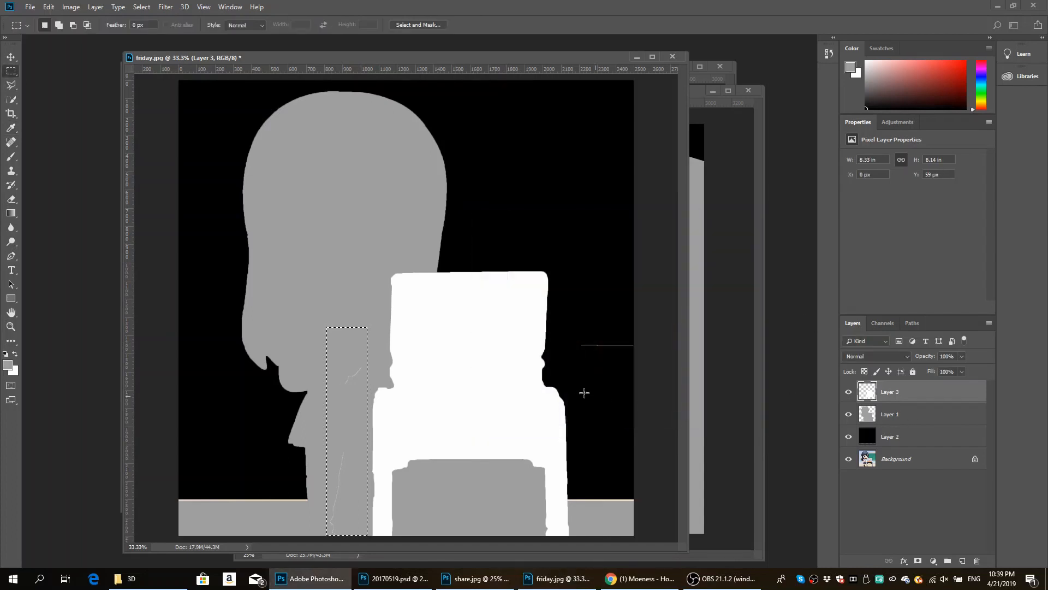
key("alt+bracketleft")
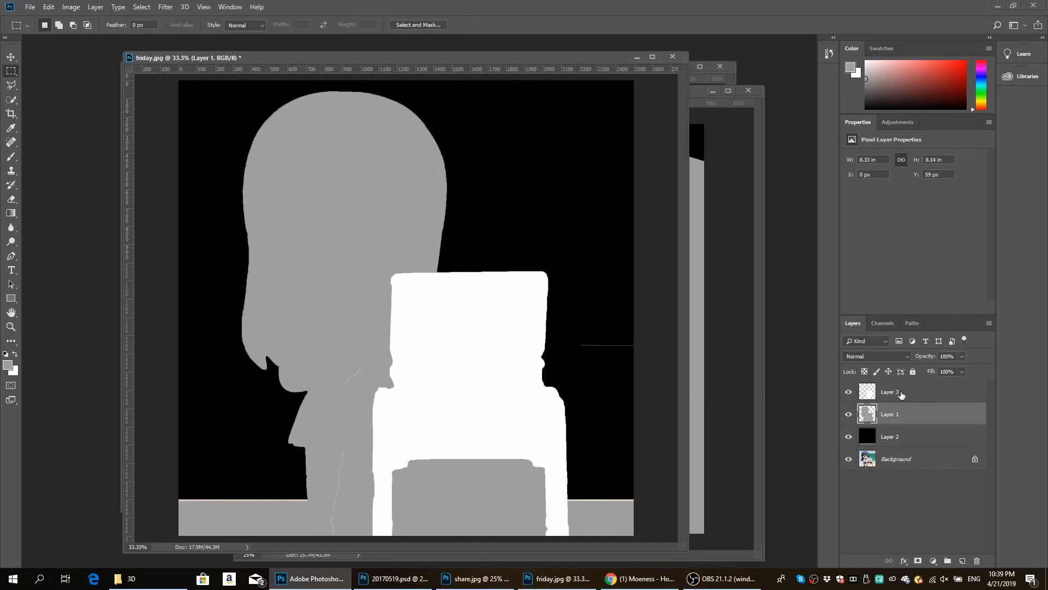
key("alt+bracketright")
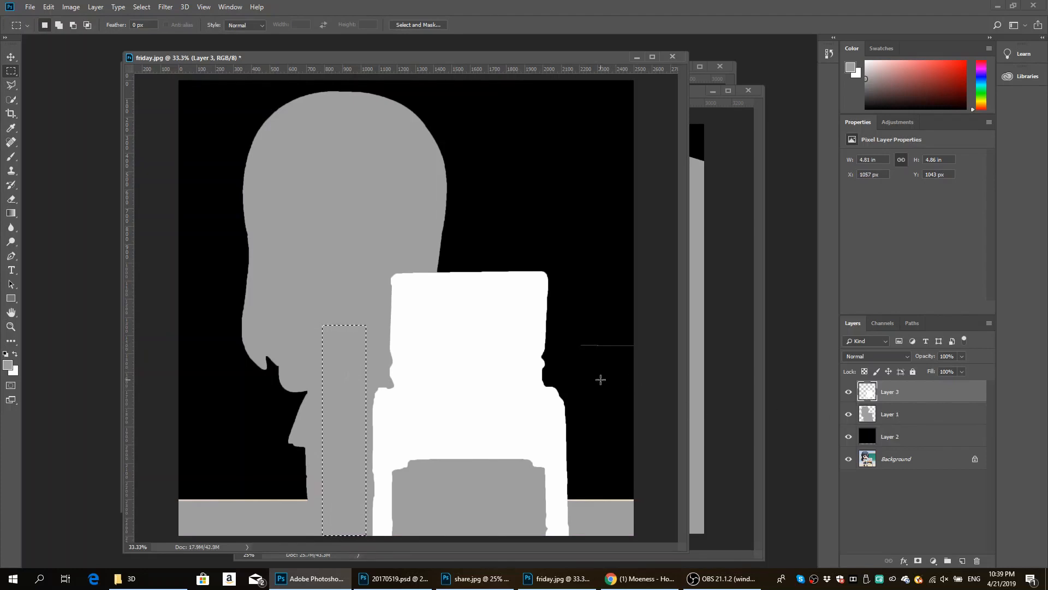
left_click_drag(572, 330, 647, 367)
left_click_drag(572, 326, 656, 362)
- Cover the thin seam above the floor strip on Layer 1 by filling a full-width rectangular selection with grey, and deselect
left_click(914, 415)
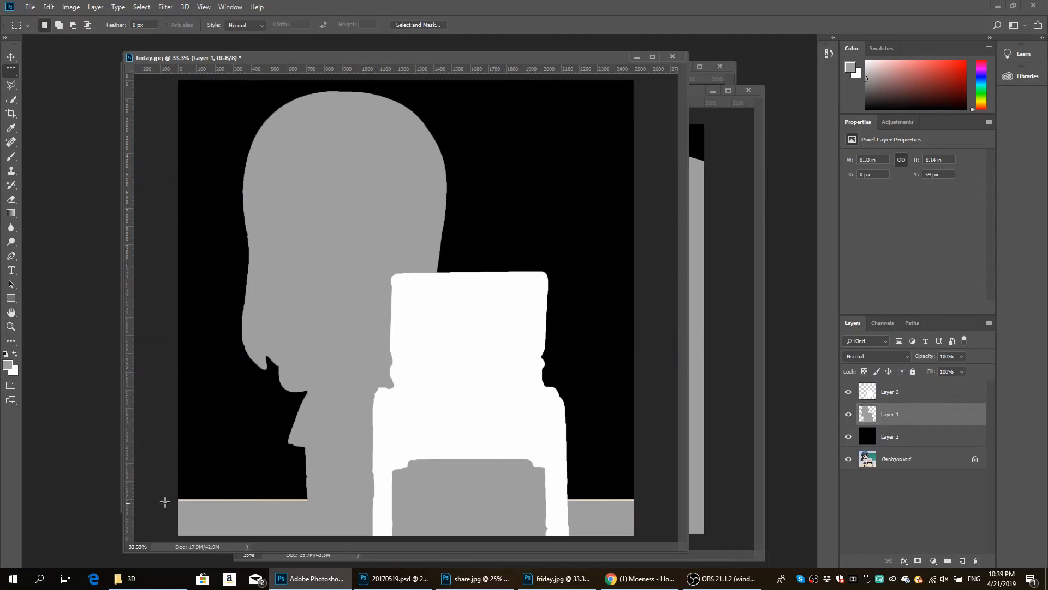
left_click_drag(166, 498, 644, 538)
key("alt")
left_click(627, 432)
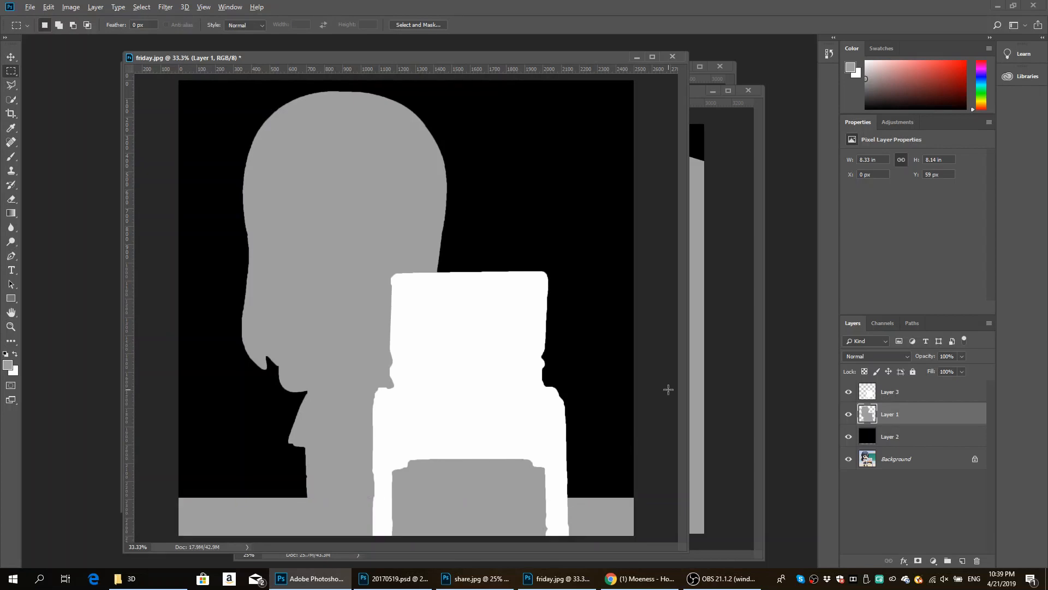
- Save the depth map as a JPEG named friday_depth at quality 12 in the 3D folder
key("alt+f")
key("a")
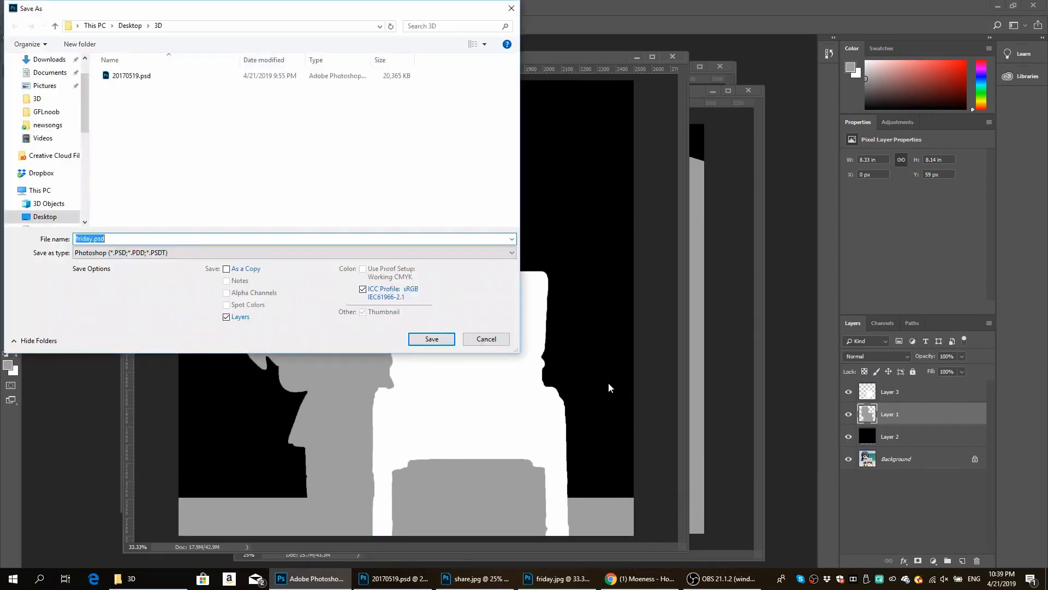
type("fd")
key("BackSpace")
type("riday_depth")
key("Tab")
key("j")
key("Return")
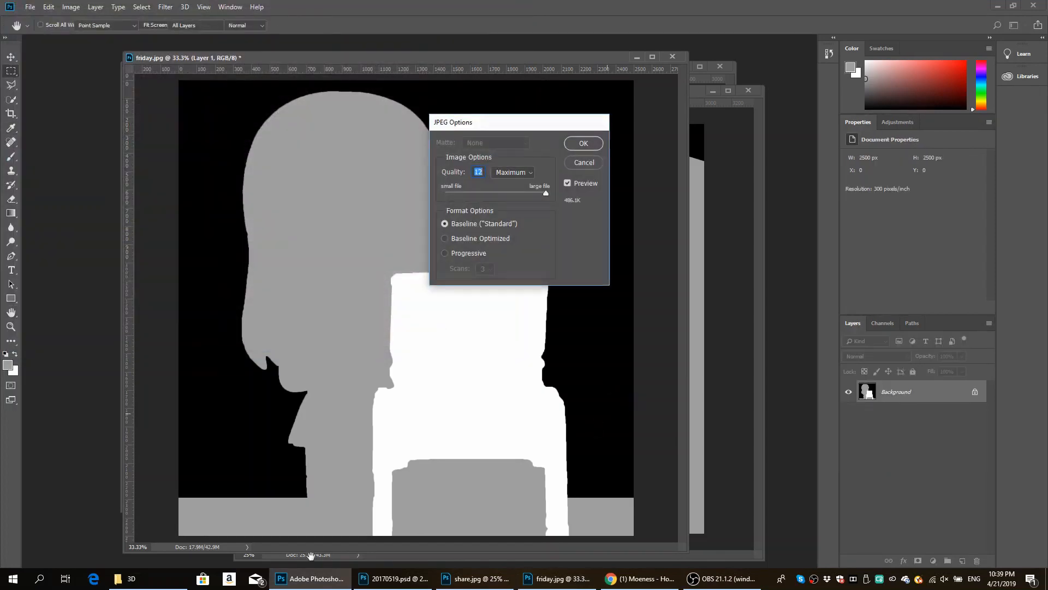
key("Return")
- Switch to the 3D folder, place its window in front of the Facebook page, and select friday.jpg together with friday_depth.jpg
key("alt+Tab")
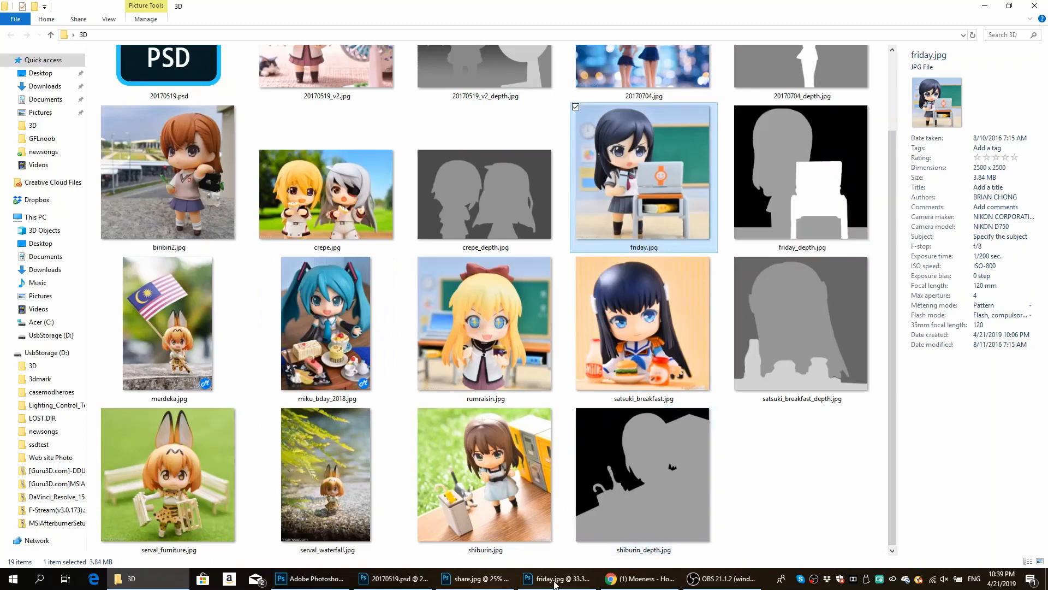
left_click(619, 578)
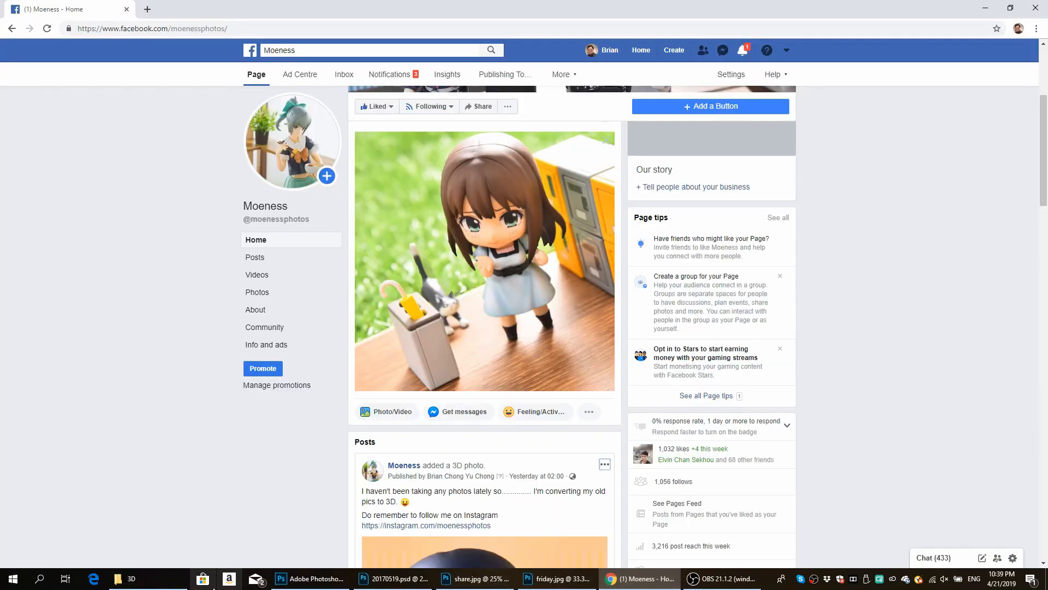
left_click(126, 579)
double_click(617, 5)
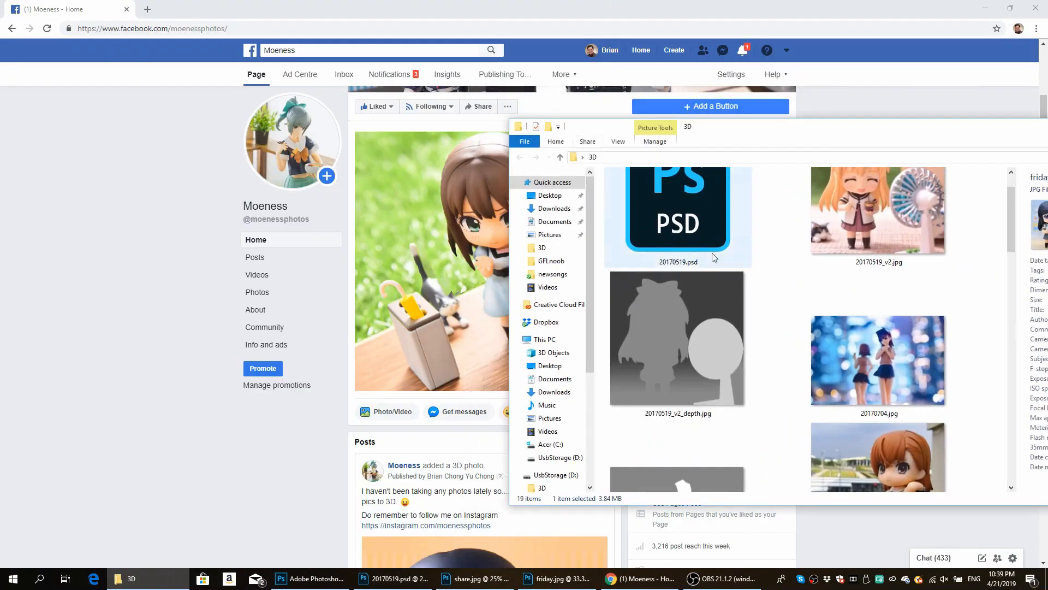
key("Right")
left_click(696, 271, "ctrl")
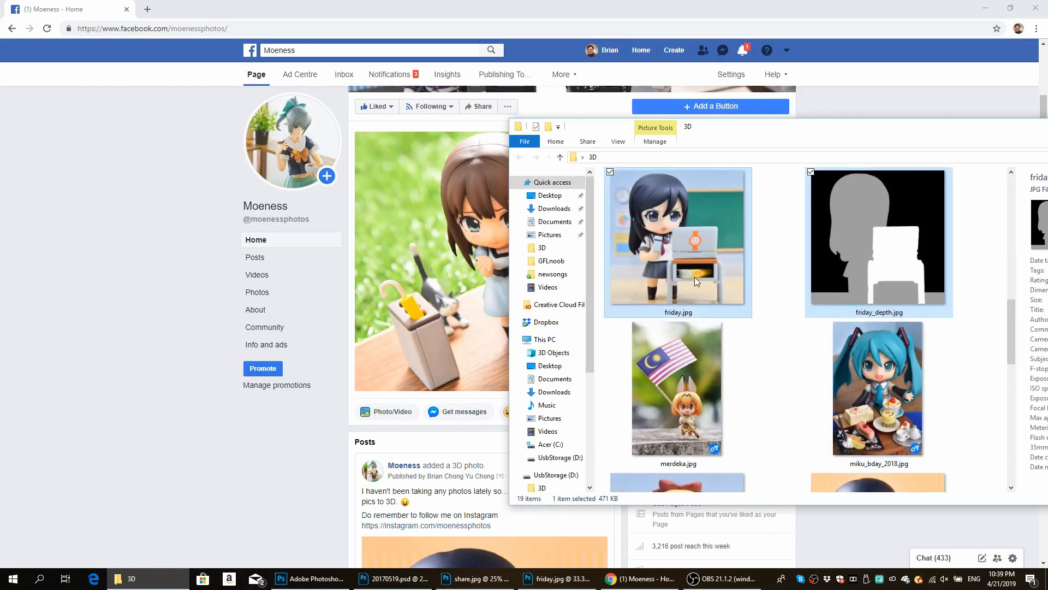
left_click_drag(695, 277, 427, 292)
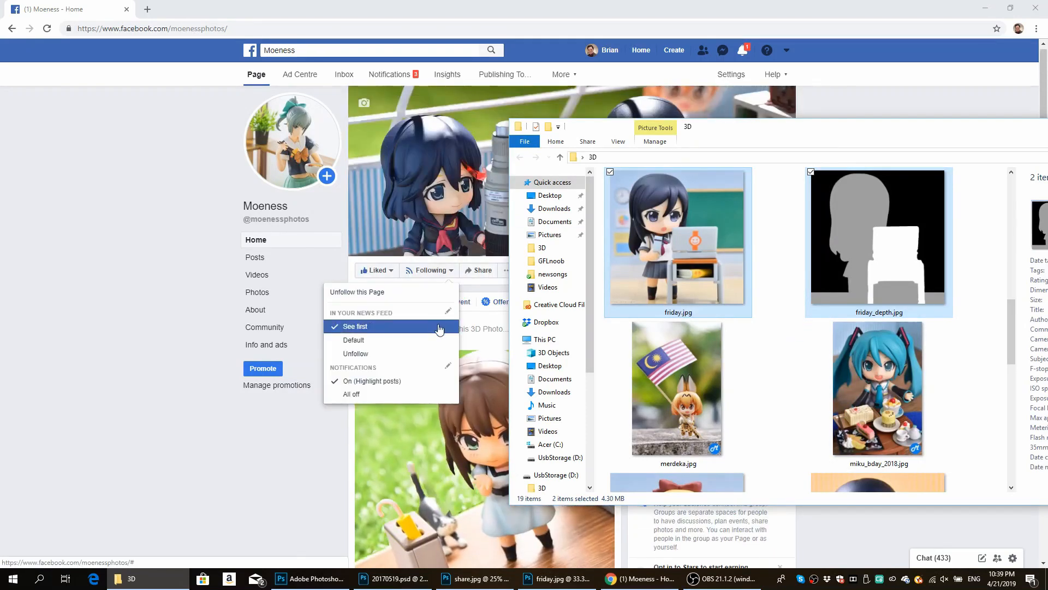
- Remove the existing 3D photo from the Facebook post draft and add friday.jpg with friday_depth.jpg to it
left_click(468, 330)
scroll(508, 322, "down", 2)
scroll(549, 273, "down", 1)
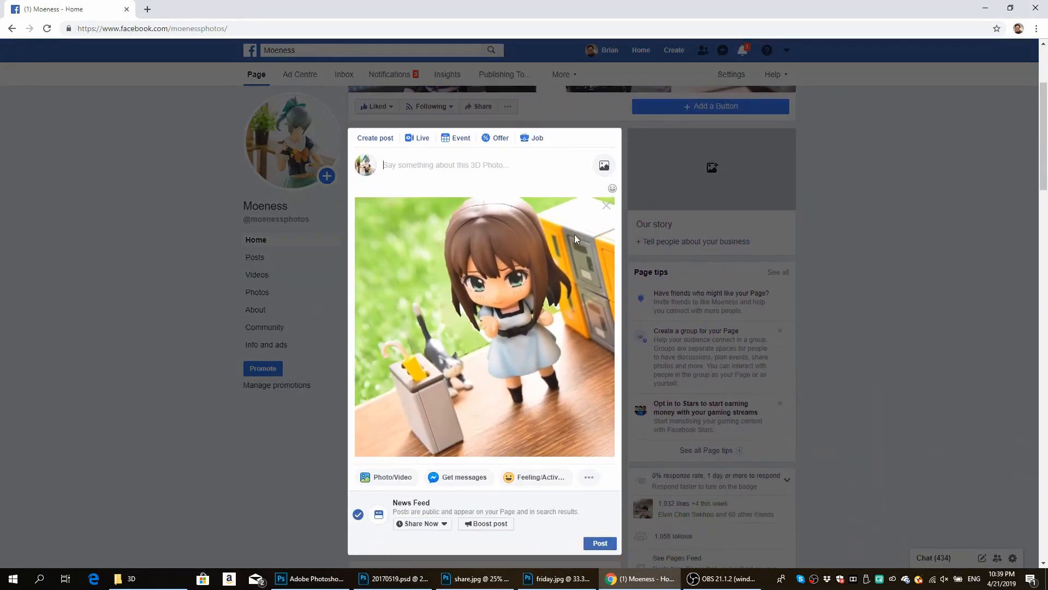
left_click(606, 206)
key("alt+Tab")
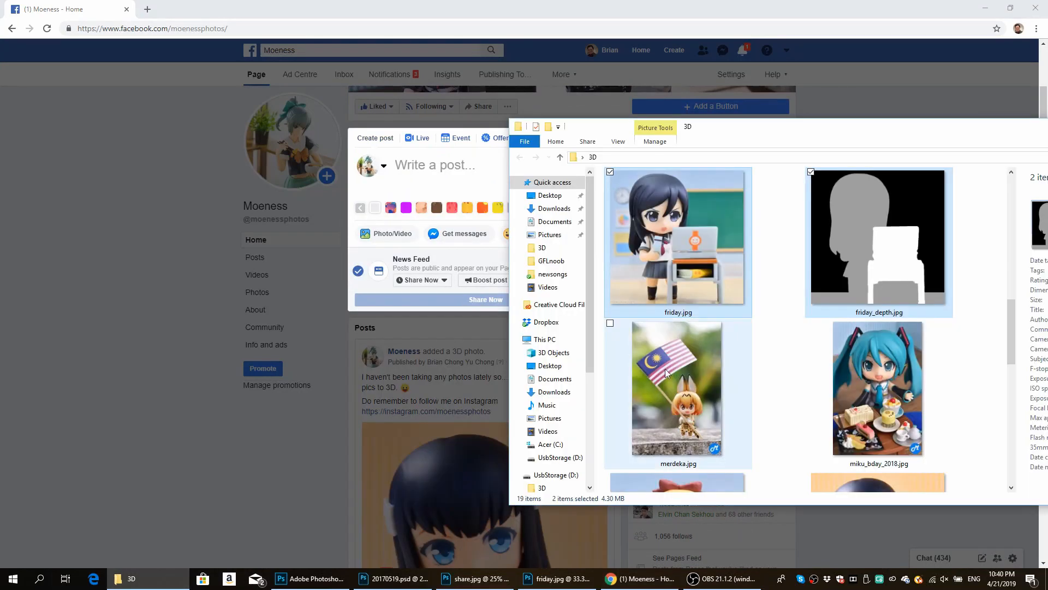
left_click_drag(613, 227, 464, 213)
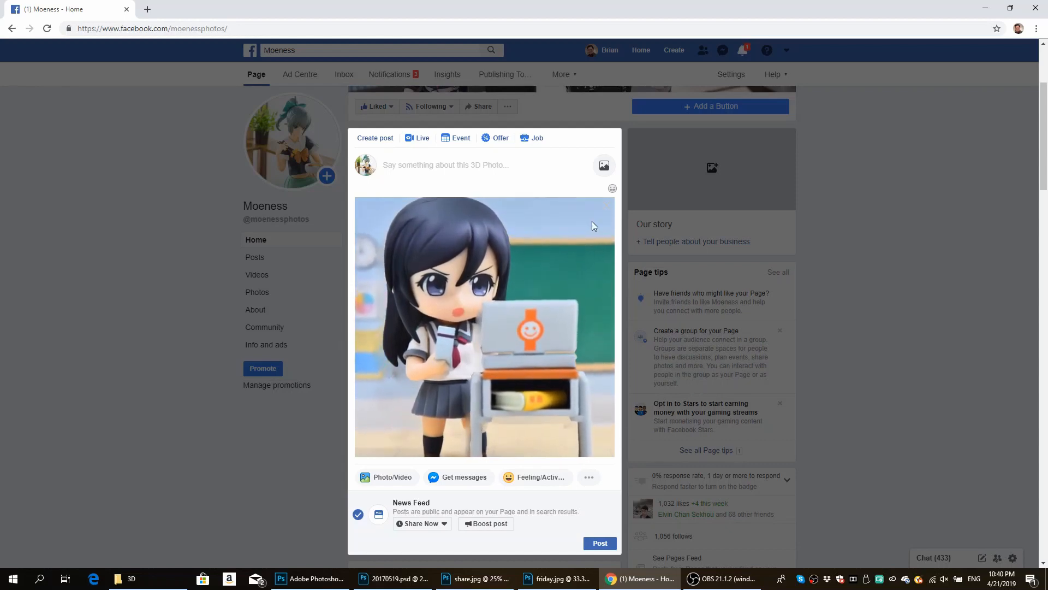
- Remove the friday 3D photo from the draft and close the post composer
left_click(606, 210)
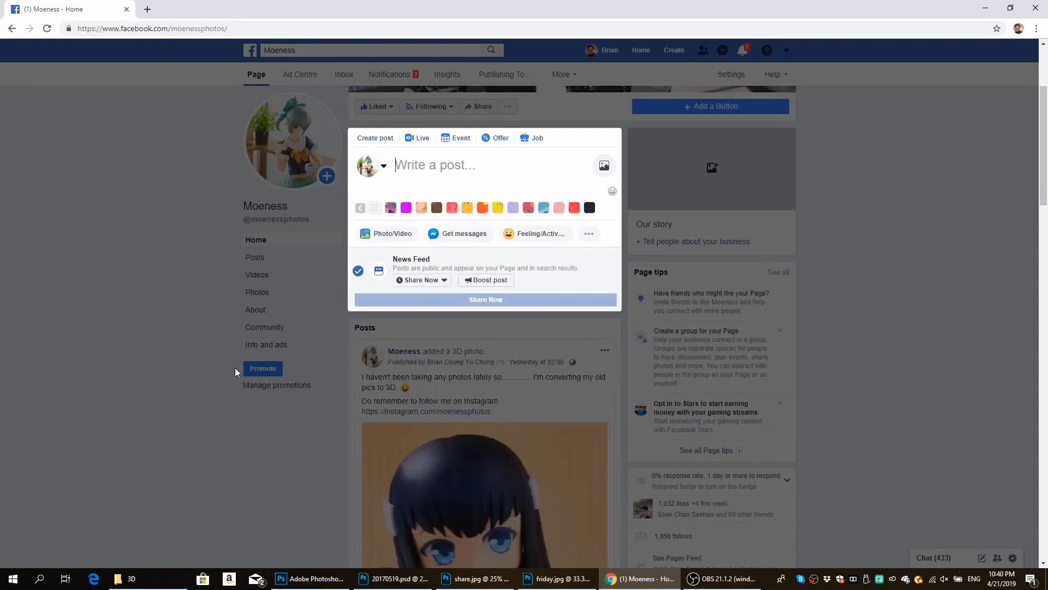
left_click(141, 399)
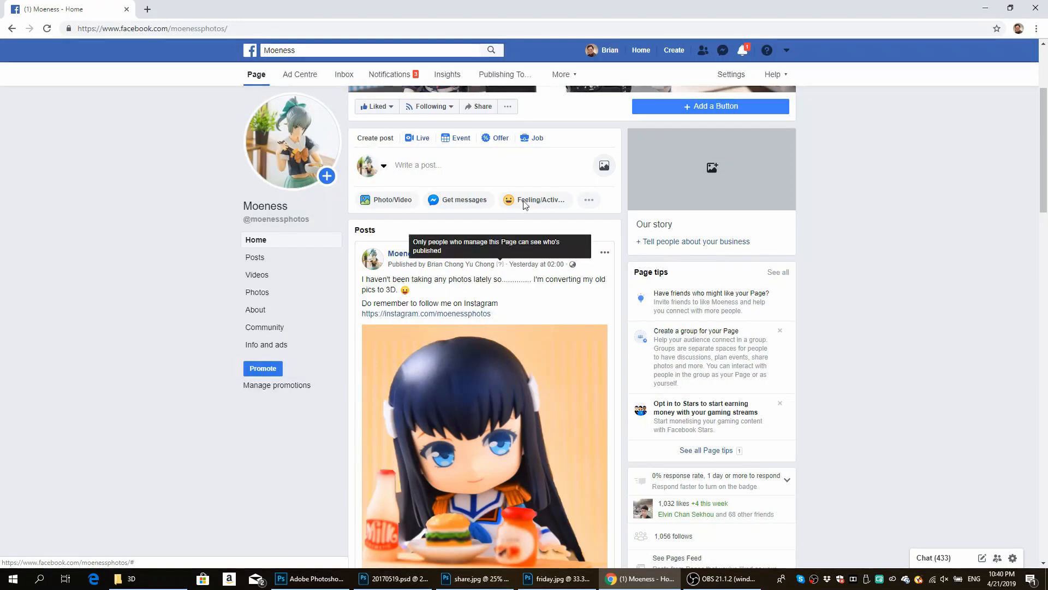
- Examine the 3D depth effect of the published breakfast photo post on the Moeness page
scroll(489, 321, "down", 3)
scroll(492, 322, "up", 1)
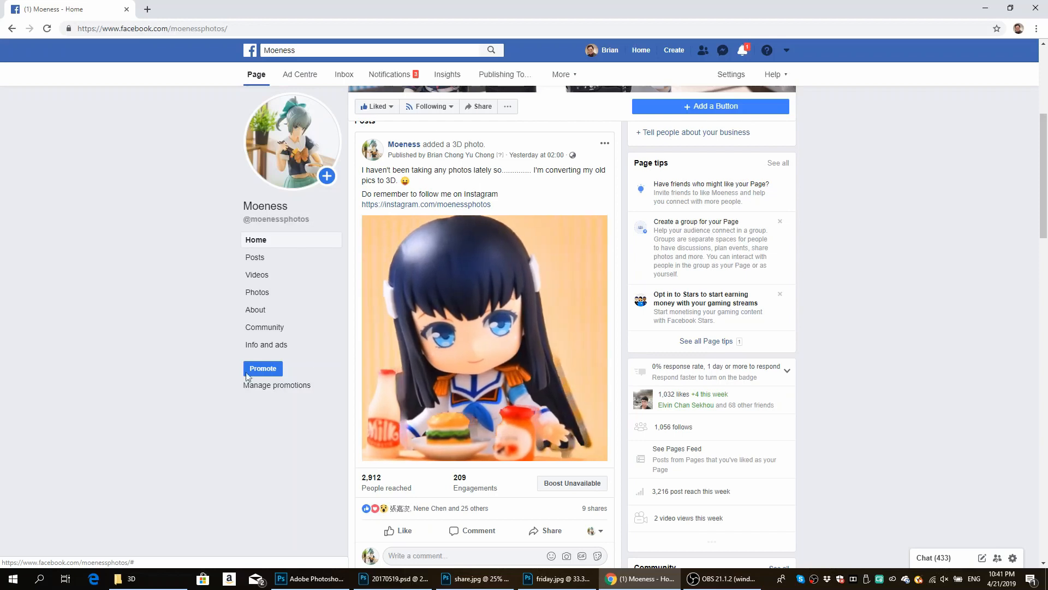
scroll(408, 333, "down", 1)
scroll(464, 317, "up", 1)
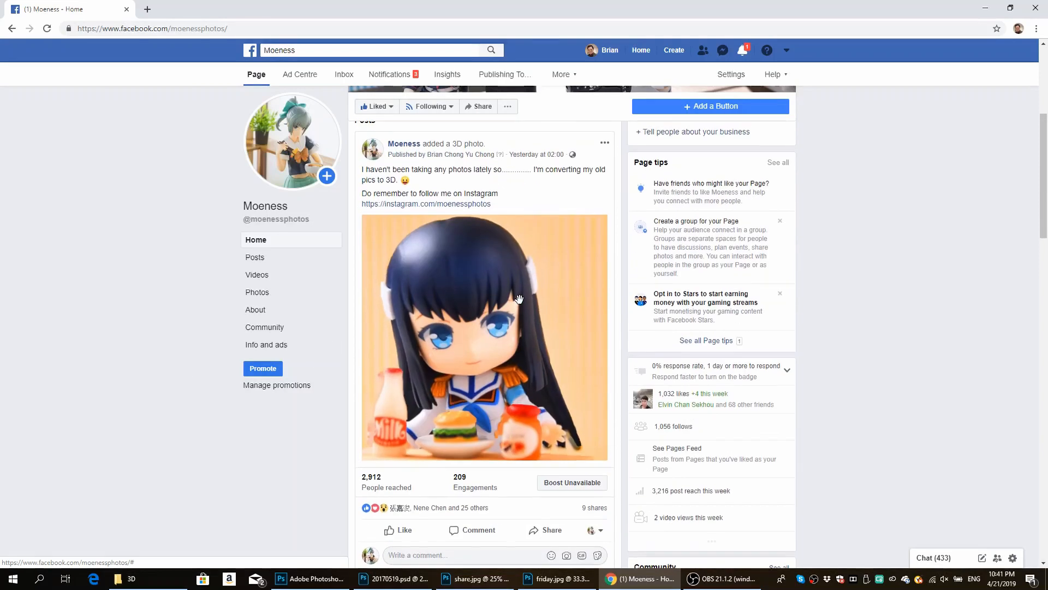
scroll(520, 299, "down", 1)
scroll(520, 299, "up", 2)
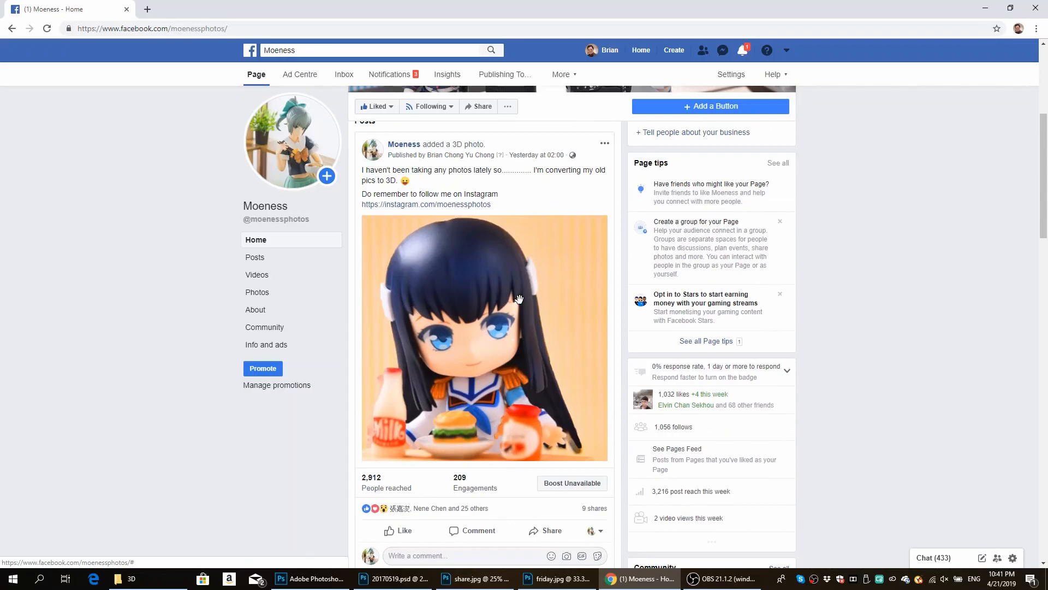
scroll(520, 298, "down", 2)
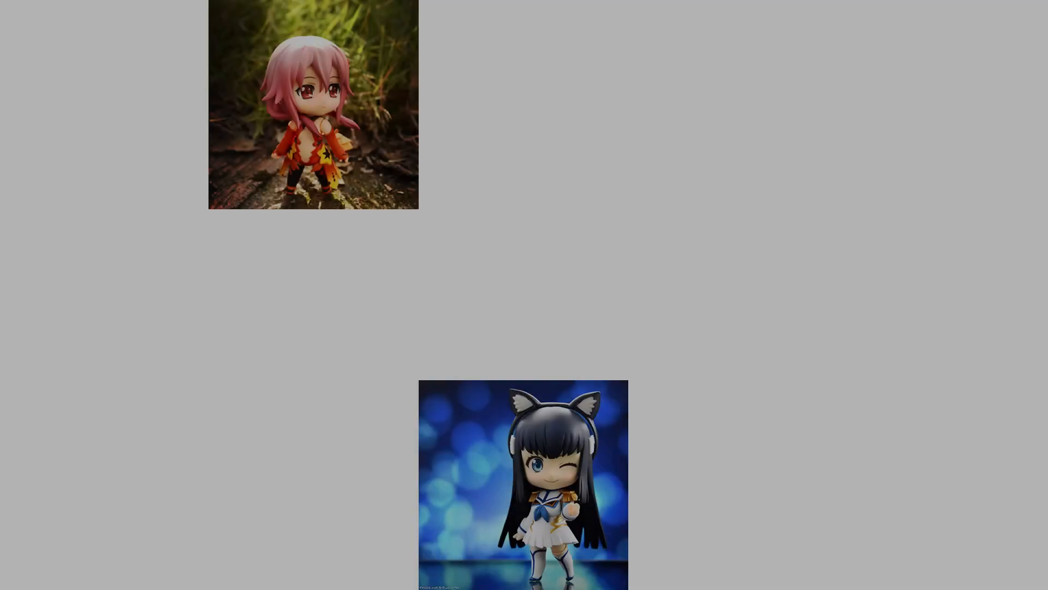